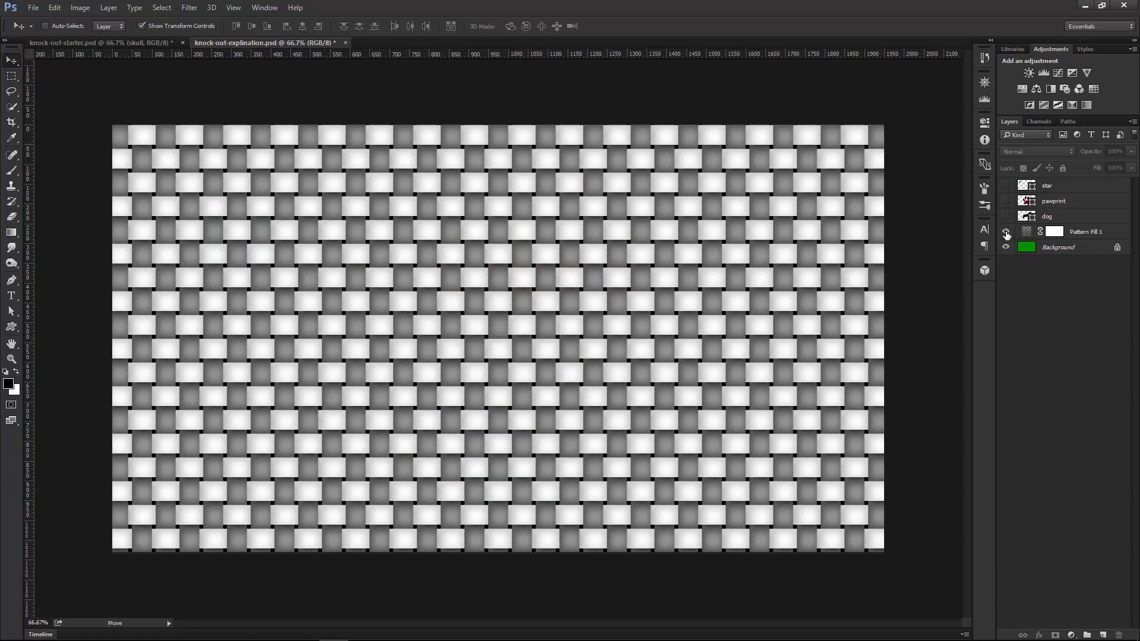
# Turn on the visibility of the Pattern Fill 1, dog, pawprint and star layers.
pyautogui.click(1021, 249)
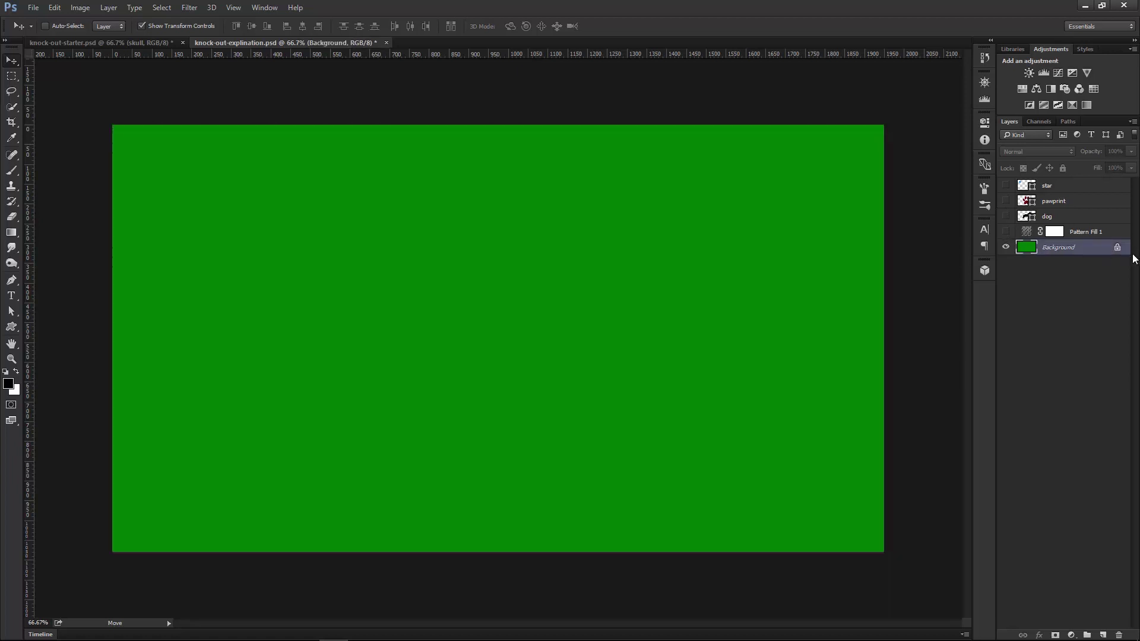
pyautogui.click(1006, 232)
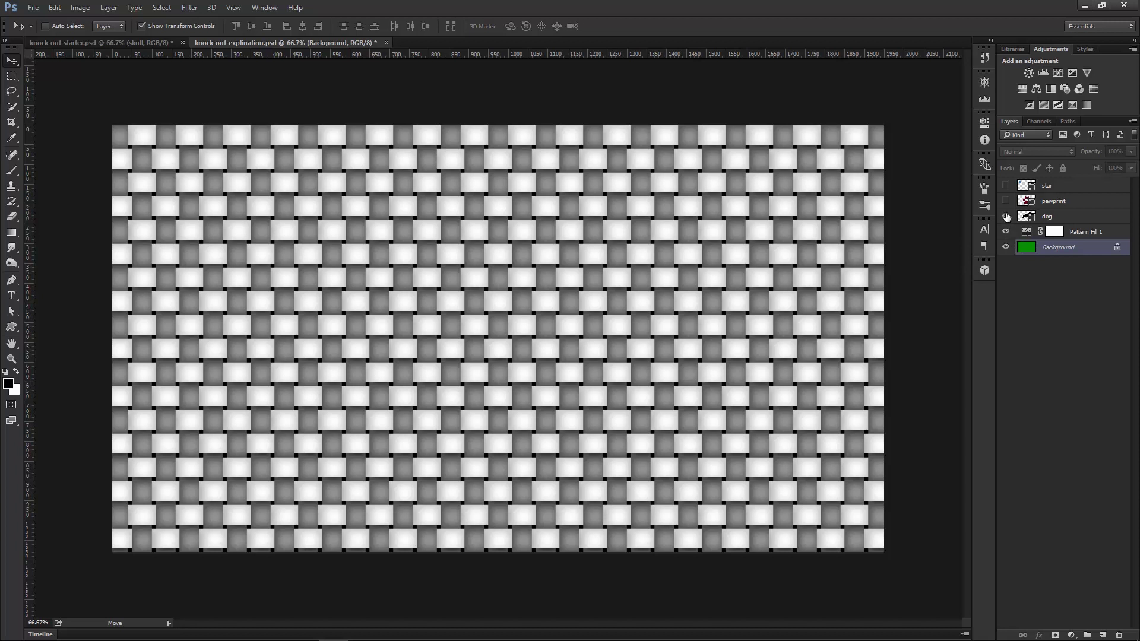
pyautogui.click(1006, 217)
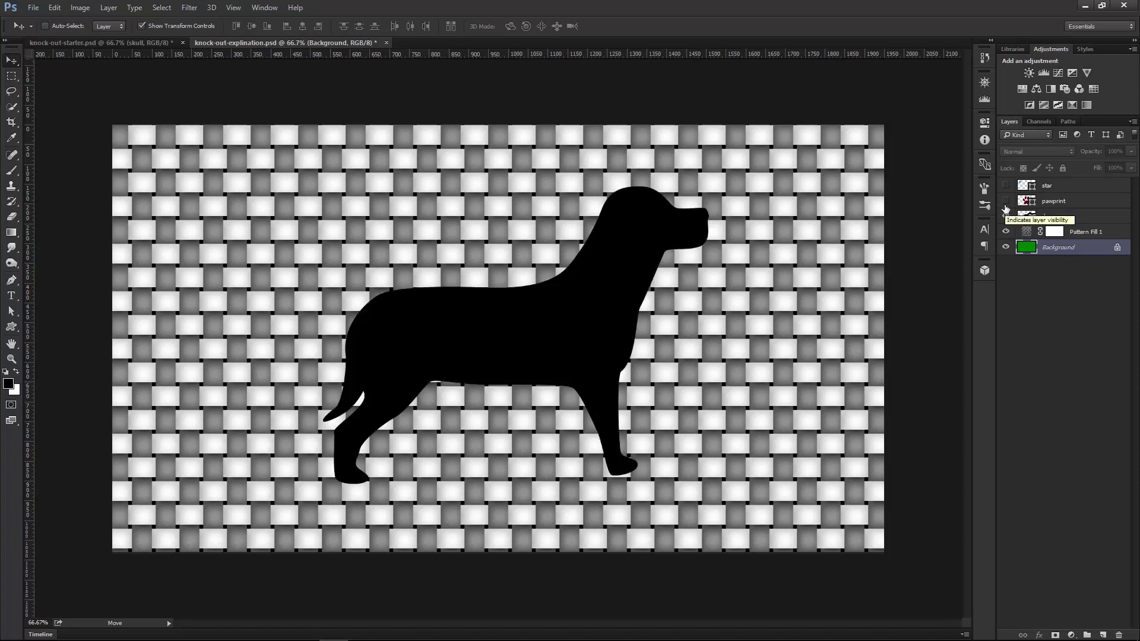
pyautogui.click(1006, 201)
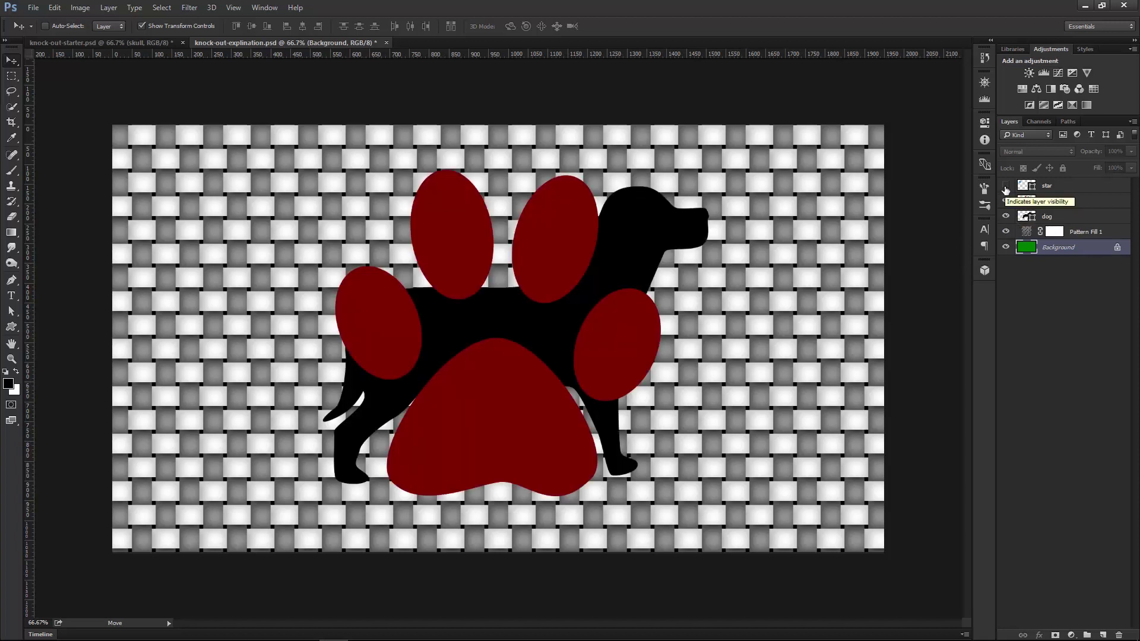
pyautogui.click(1006, 186)
# Set the star layer's Knockout to Deep and its Fill Opacity to 0% in the blending options.
pyautogui.click(1066, 186)
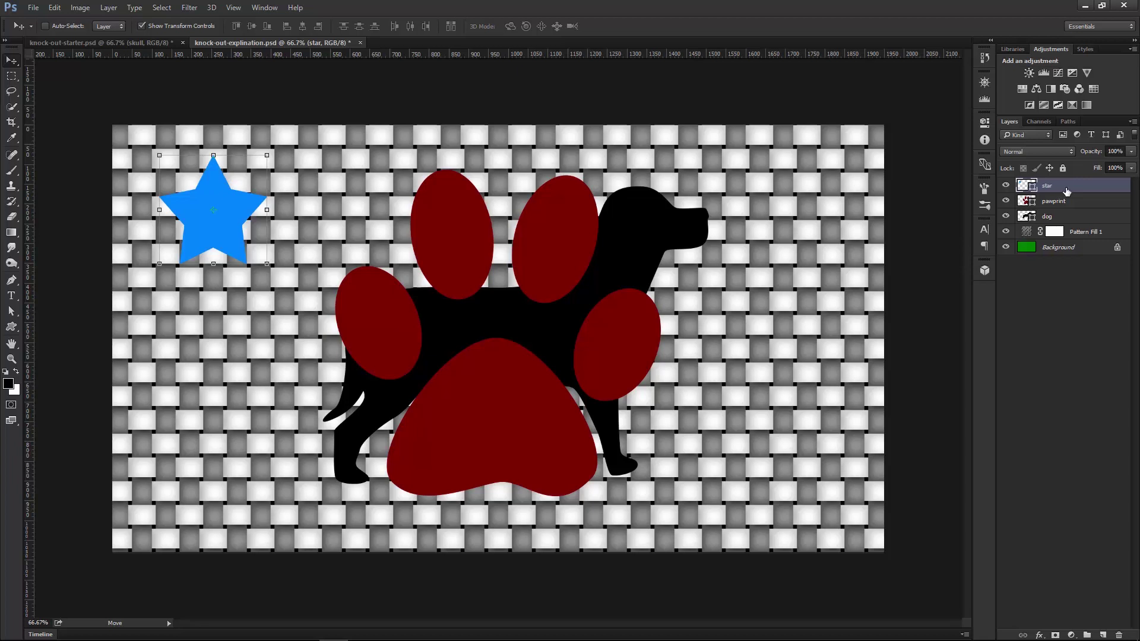
pyautogui.doubleClick(1099, 192)
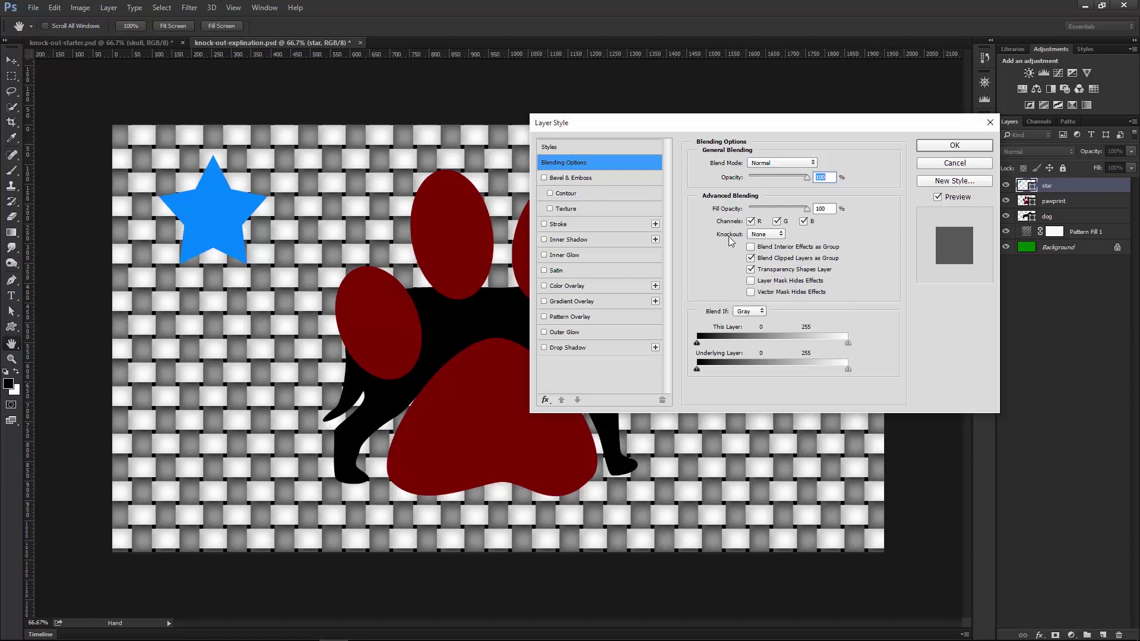
pyautogui.click(764, 235)
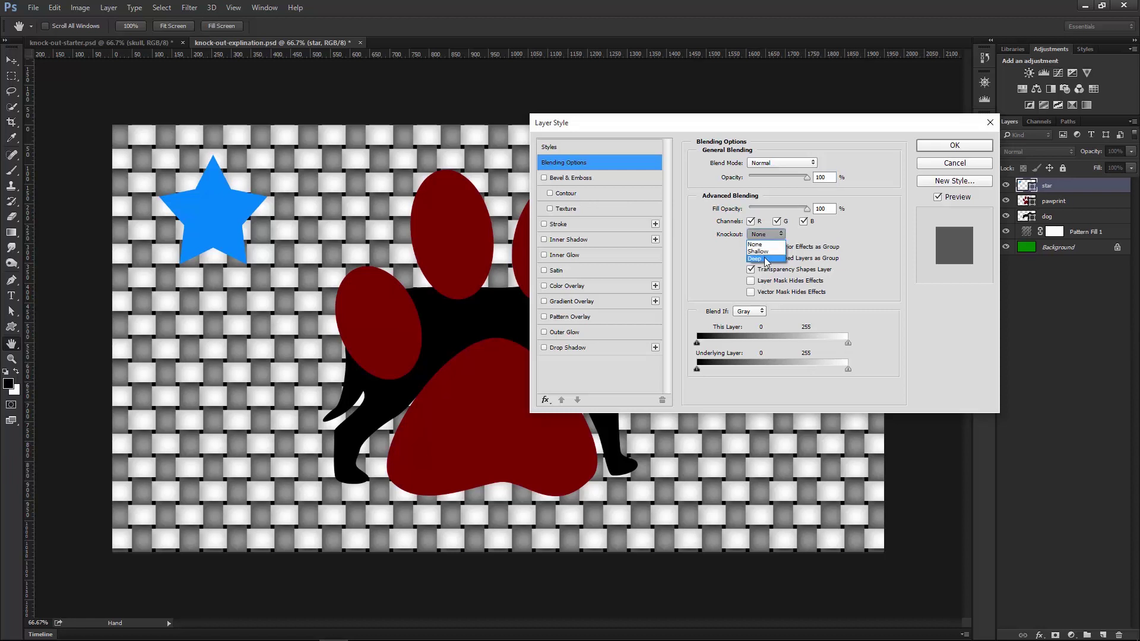
pyautogui.click(766, 259)
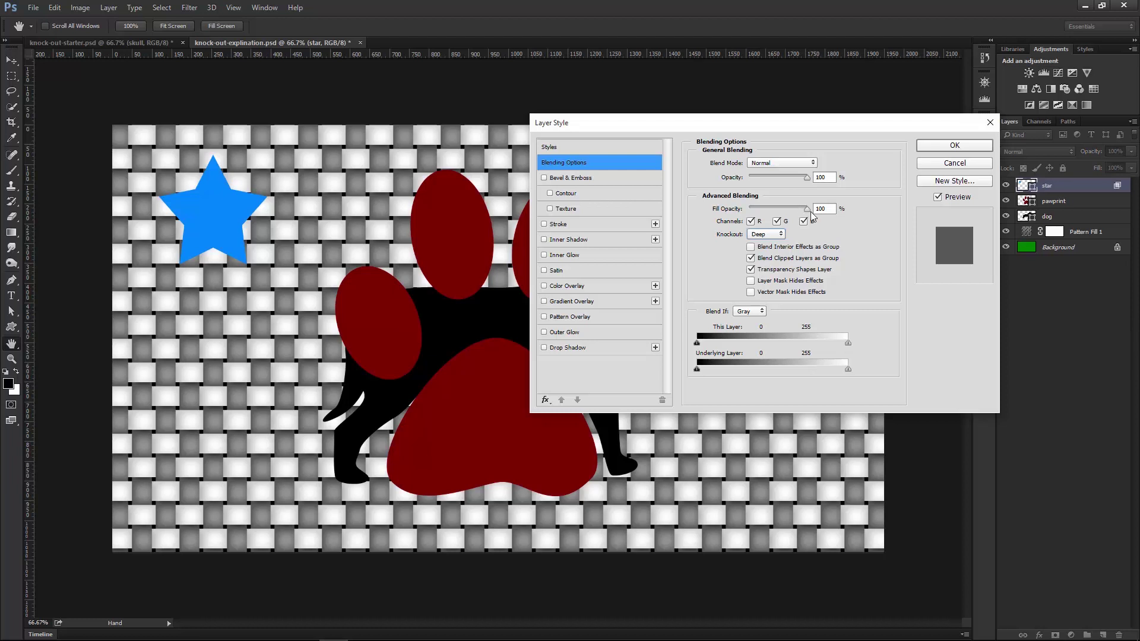
pyautogui.moveTo(805, 210); pyautogui.dragTo(751, 215)
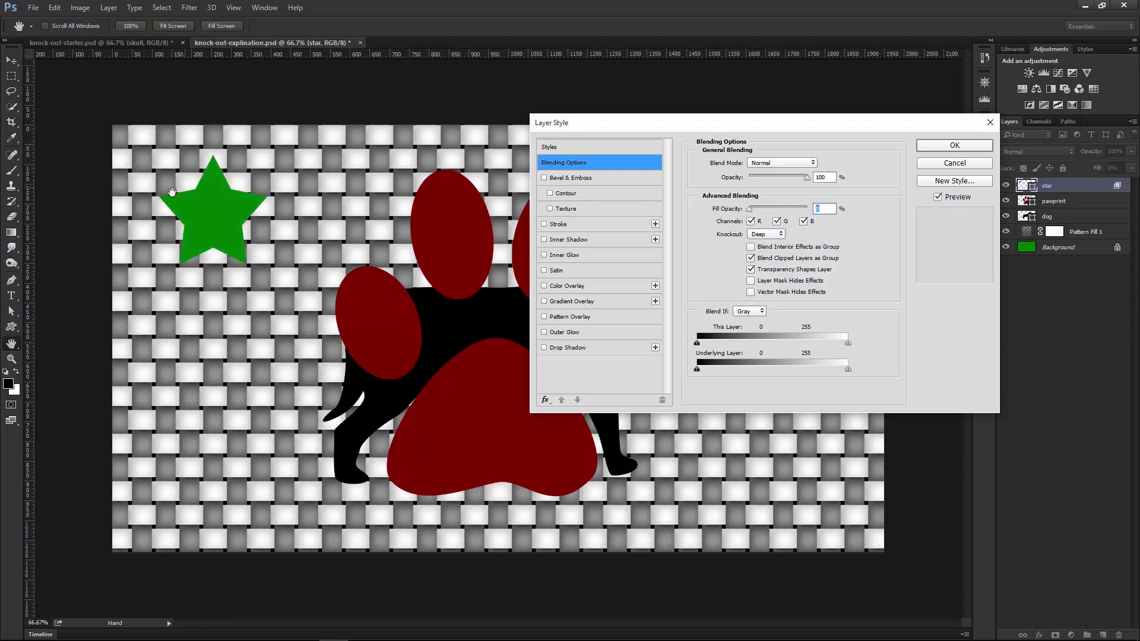
pyautogui.click(931, 149)
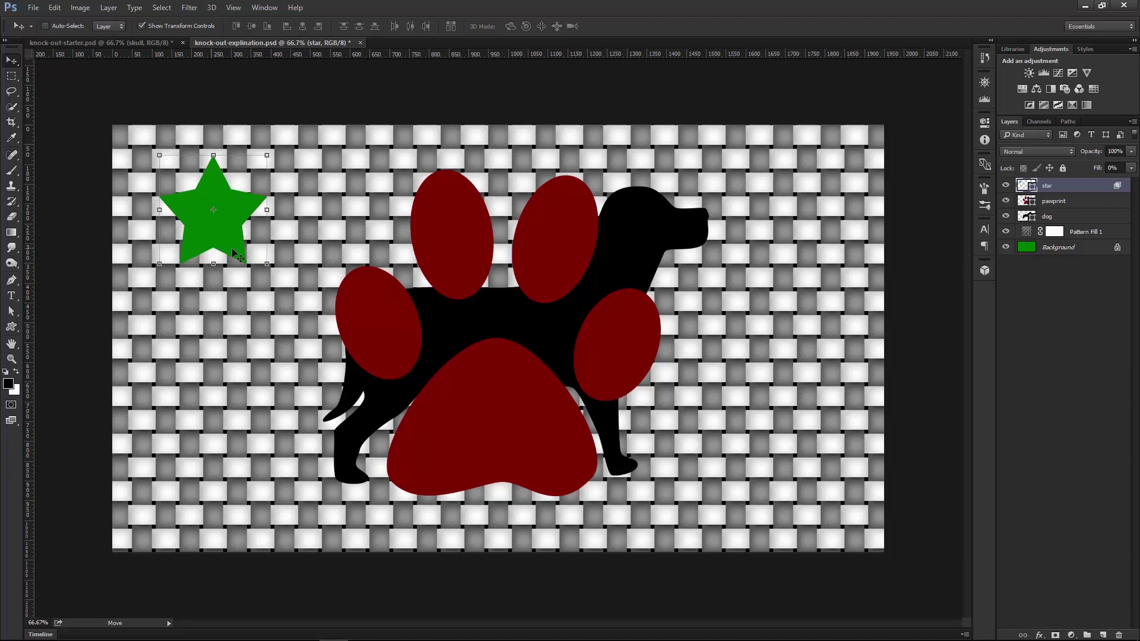
# Apply the Fibers render filter to the Background layer, keeping the strength at 4.
pyautogui.click(1045, 254)
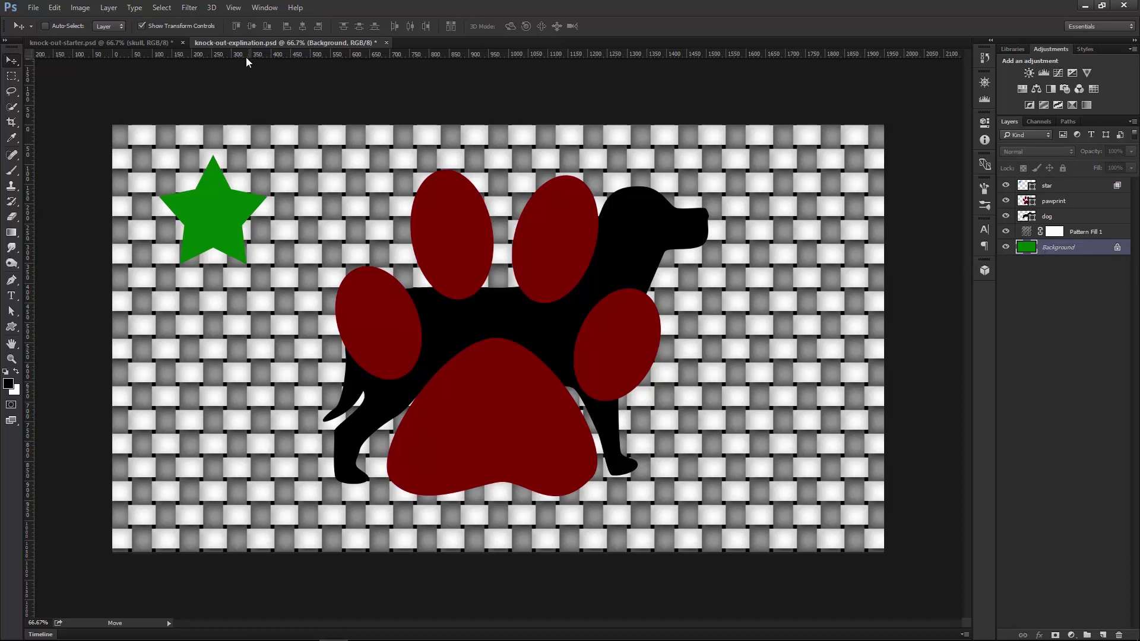
pyautogui.click(191, 8)
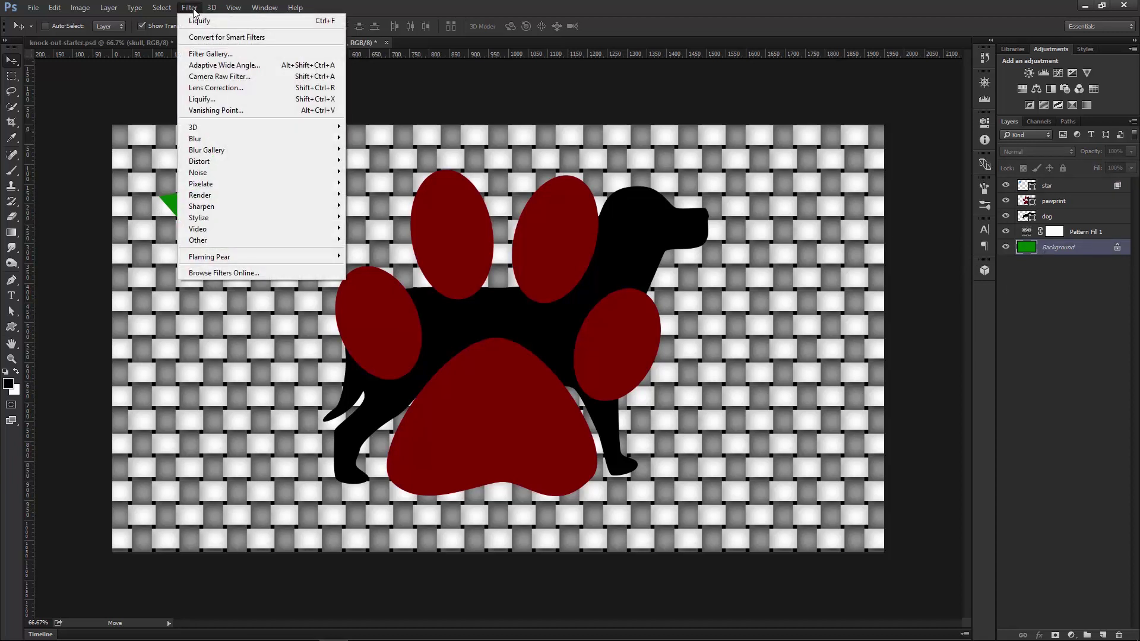
pyautogui.moveTo(222, 194)
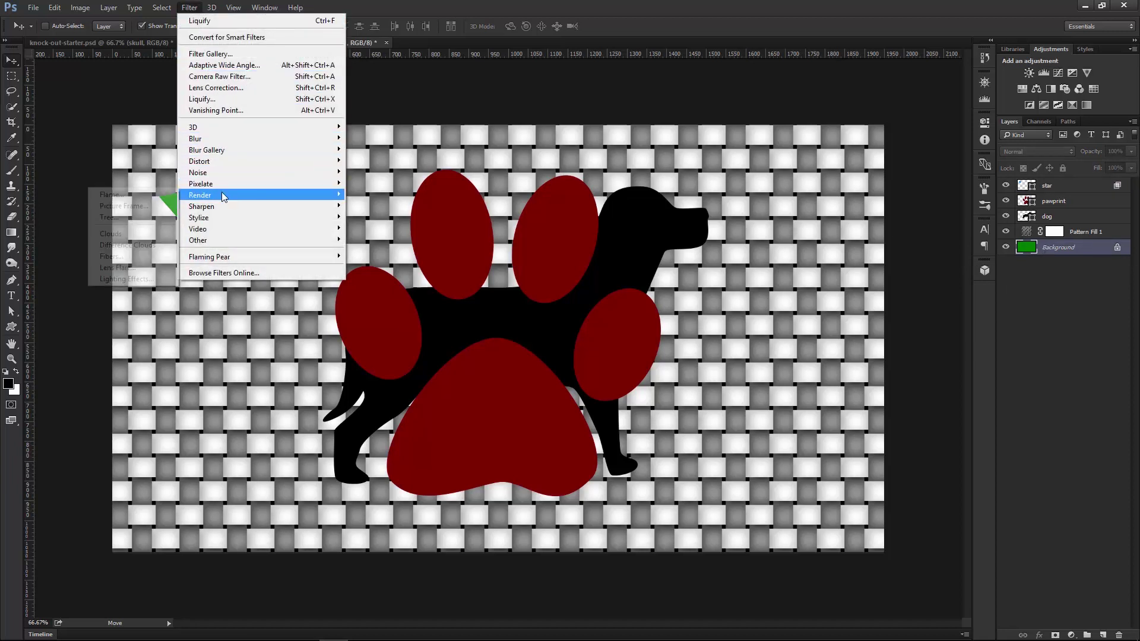
pyautogui.click(145, 257)
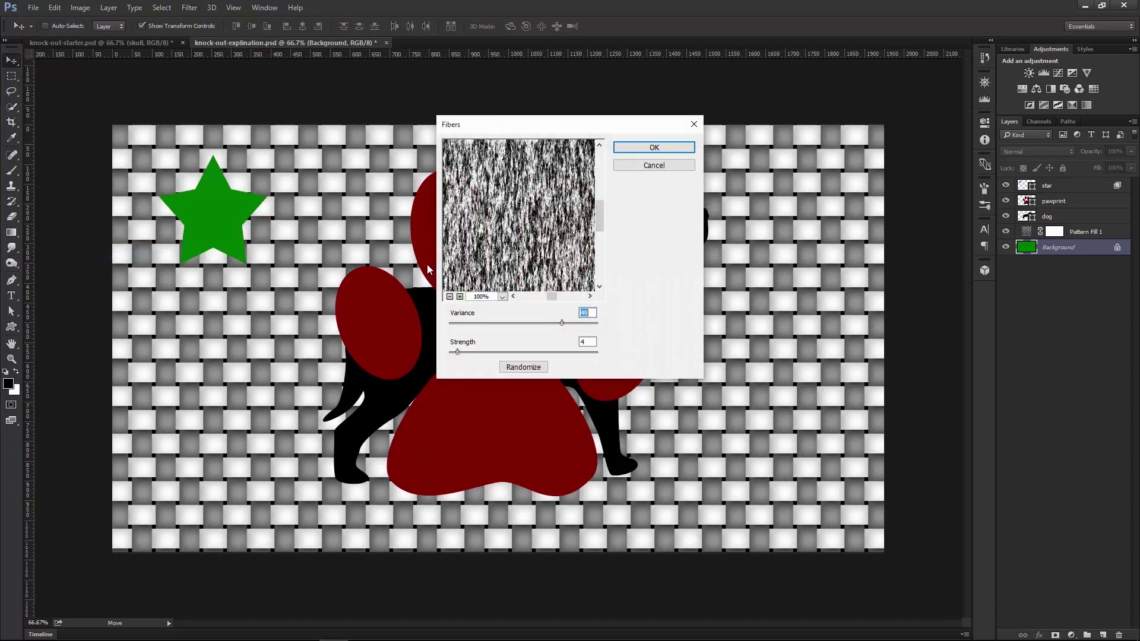
pyautogui.click(663, 148)
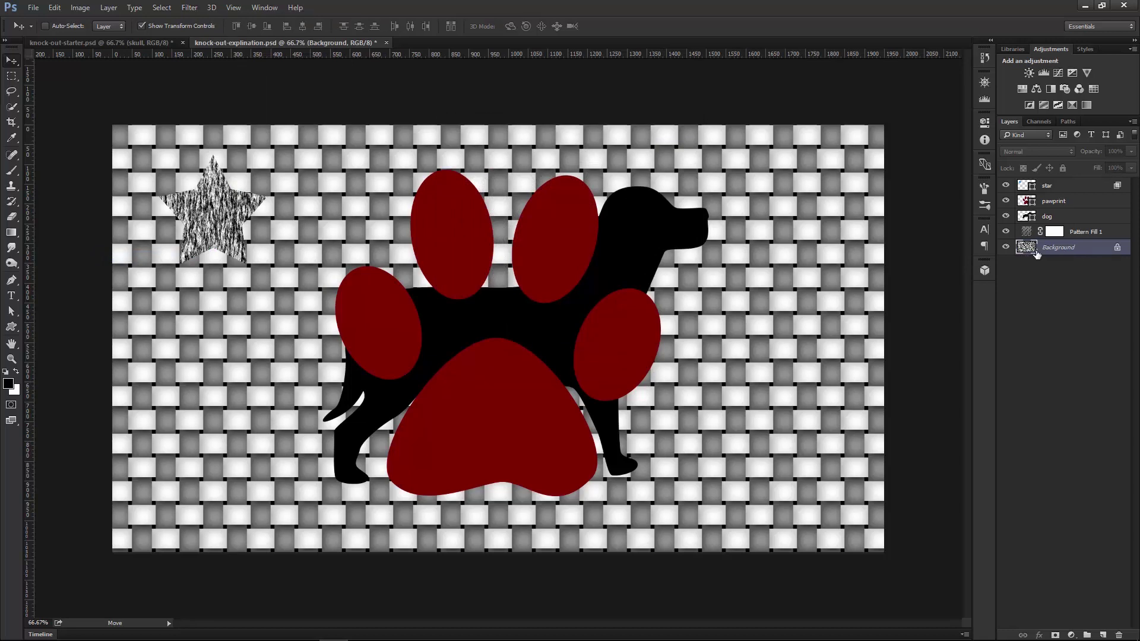
# Toggle the layers above the Background off and on again, and move the star diagonally down towards the dog.
pyautogui.moveTo(1005, 232); pyautogui.dragTo(1003, 188)
pyautogui.click(1006, 231)
pyautogui.click(1054, 190)
pyautogui.moveTo(232, 220); pyautogui.dragTo(280, 279)
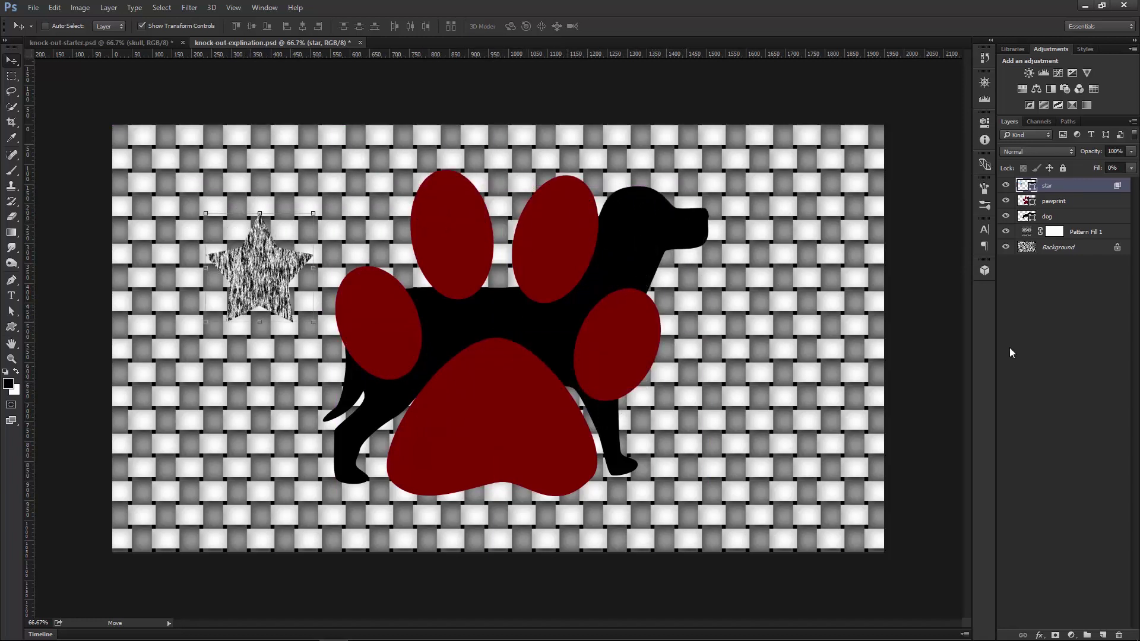
# Unlock the Background into a regular layer and try shifting it, undoing the shift.
pyautogui.click(1117, 249)
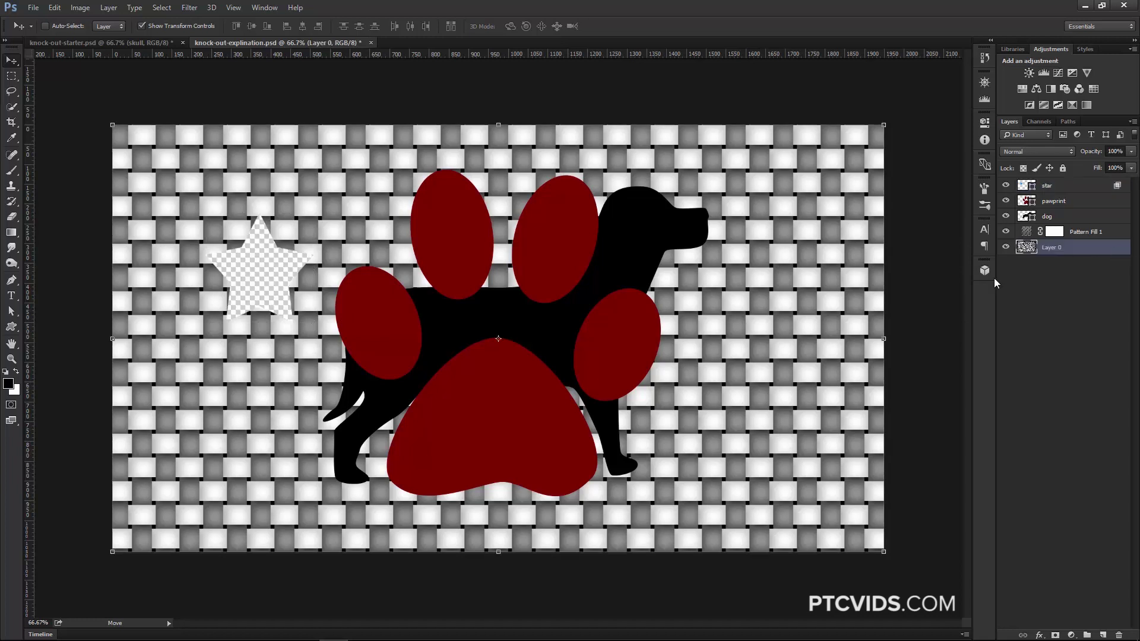
pyautogui.moveTo(342, 251); pyautogui.dragTo(406, 262)
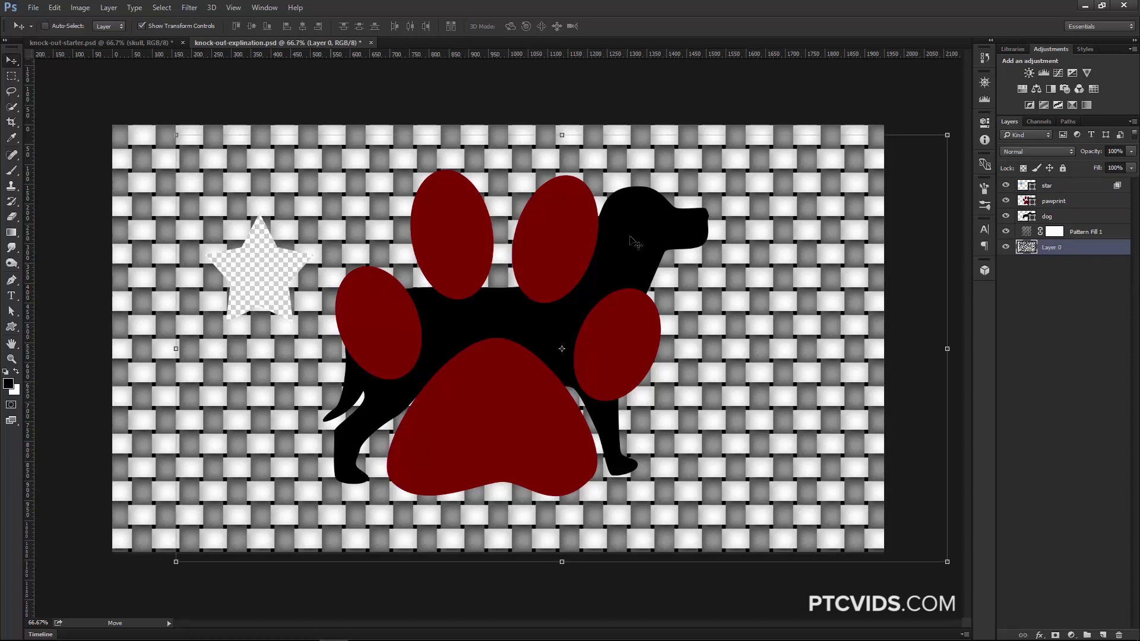
pyautogui.hotkey('ctrl', 'z')
# Move the star slightly upward on the canvas.
pyautogui.click(1033, 187)
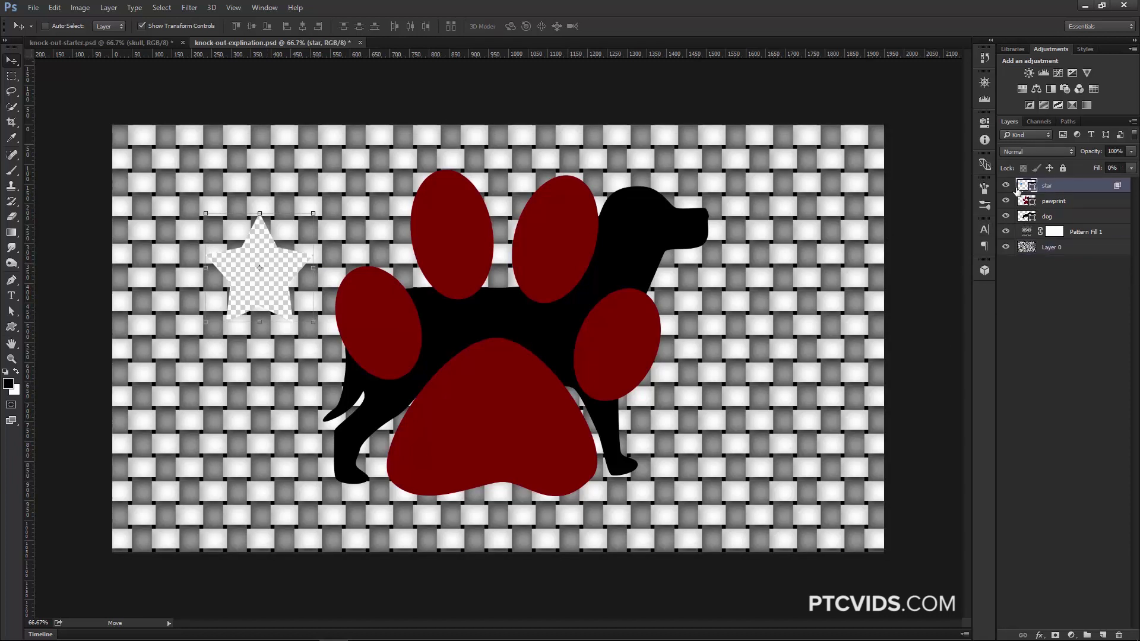
pyautogui.moveTo(305, 292); pyautogui.dragTo(298, 248)
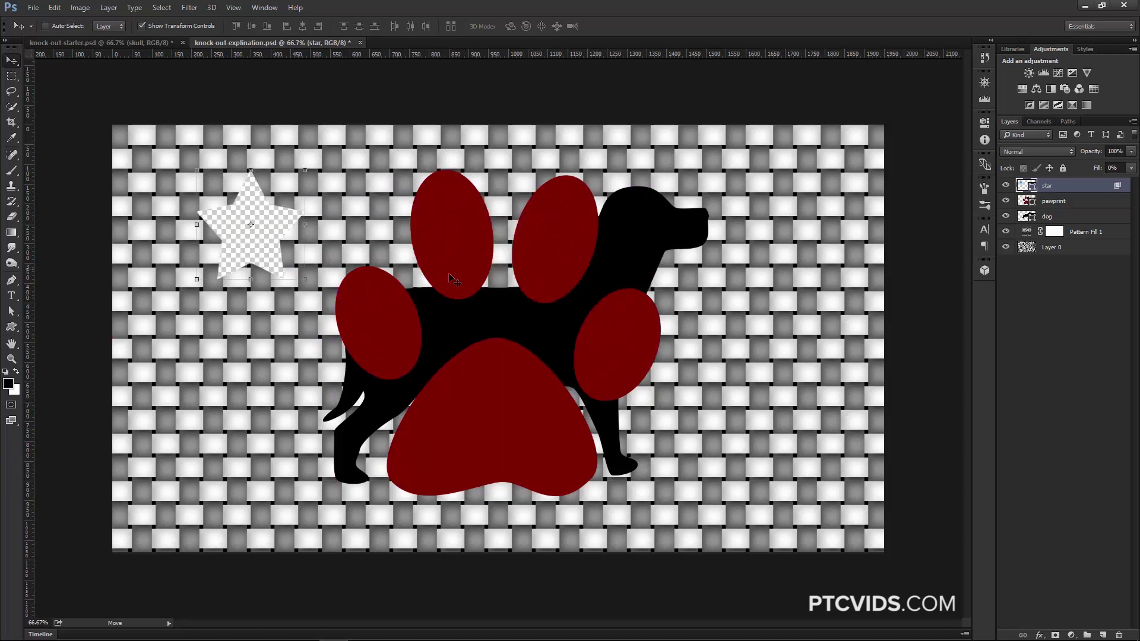
# Convert the unlocked bottom layer, Layer 0, back into a Background layer.
pyautogui.click(1057, 247)
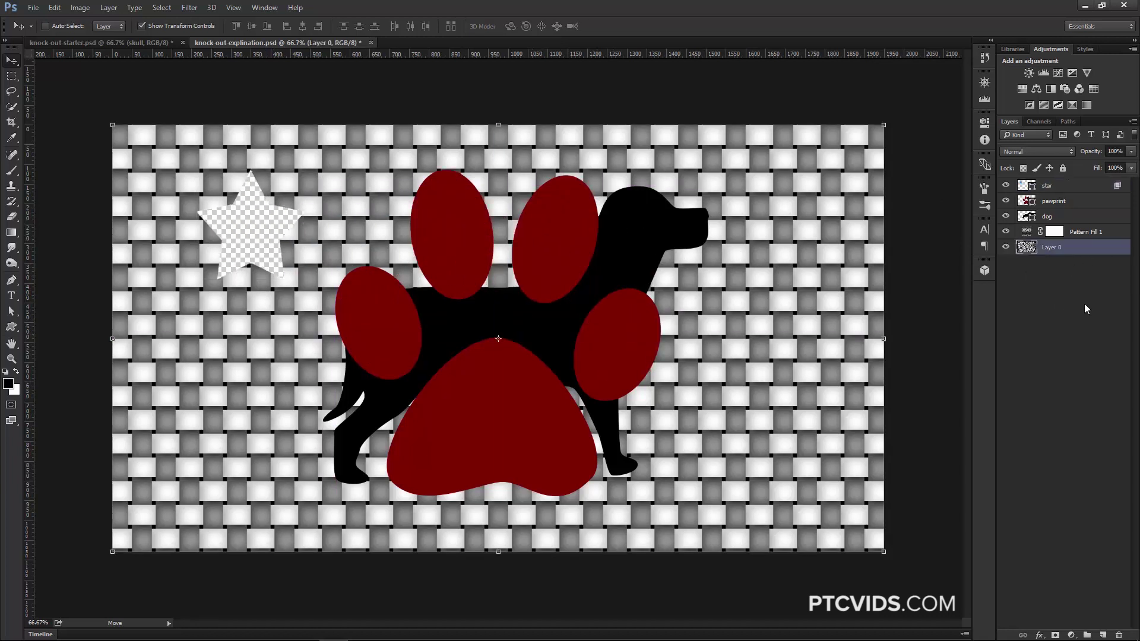
pyautogui.click(108, 7)
pyautogui.moveTo(118, 24)
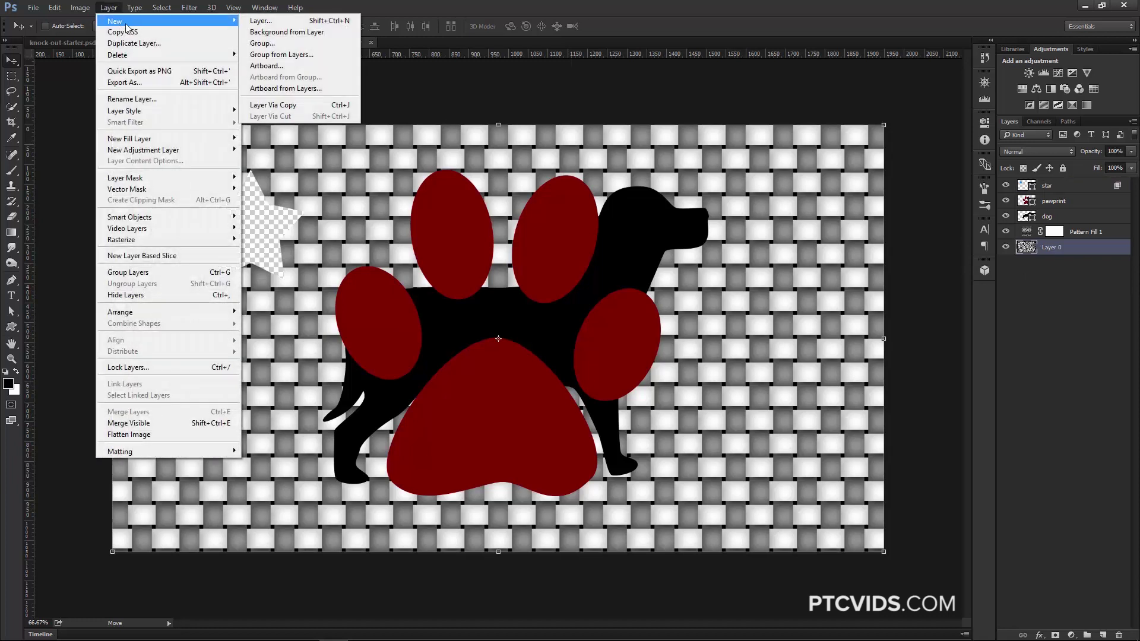
pyautogui.click(298, 33)
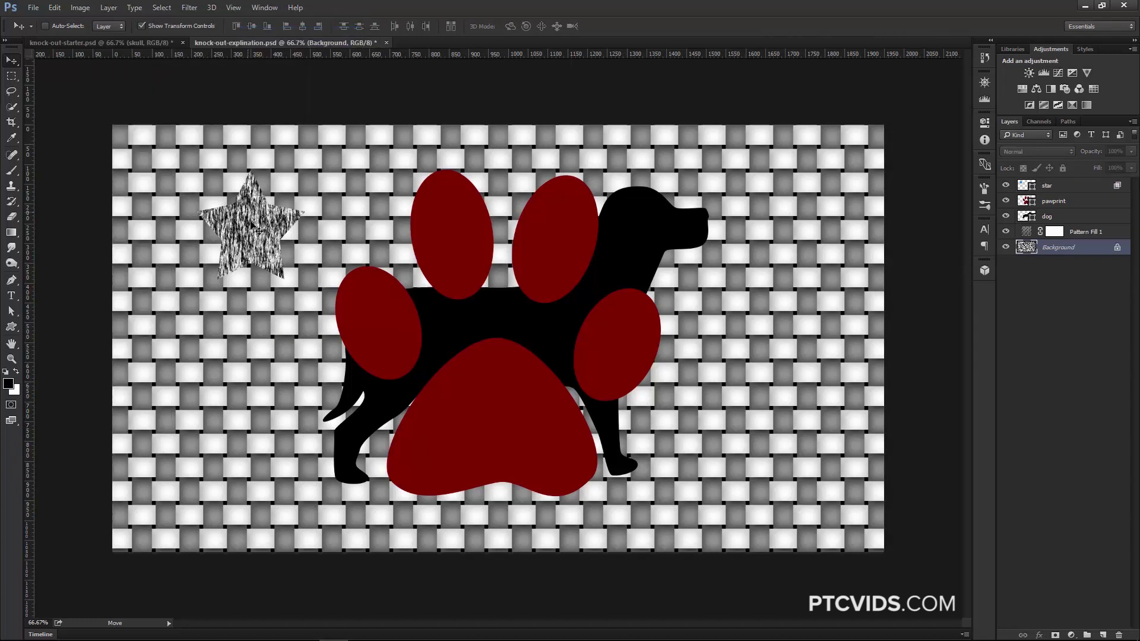
# Move the star a little closer to the pawprint over the woven pattern.
pyautogui.click(1048, 185)
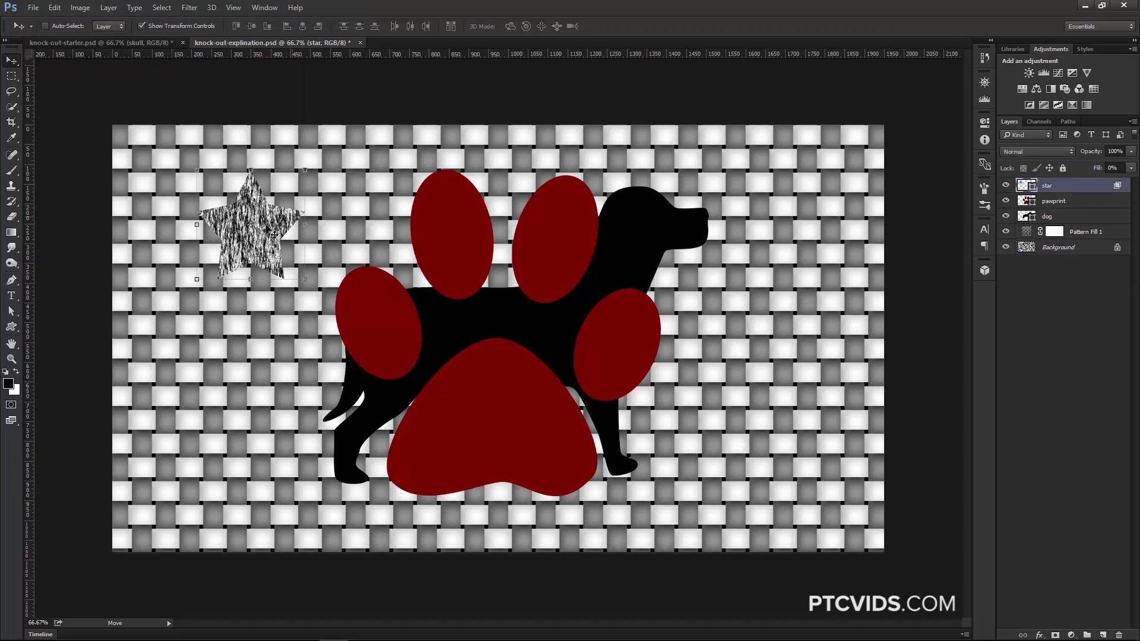
pyautogui.moveTo(294, 220)
pyautogui.mouseDown()
pyautogui.moveTo(359, 180)
pyautogui.moveTo(477, 253)
pyautogui.moveTo(341, 260)
pyautogui.moveTo(299, 218)
pyautogui.mouseUp()
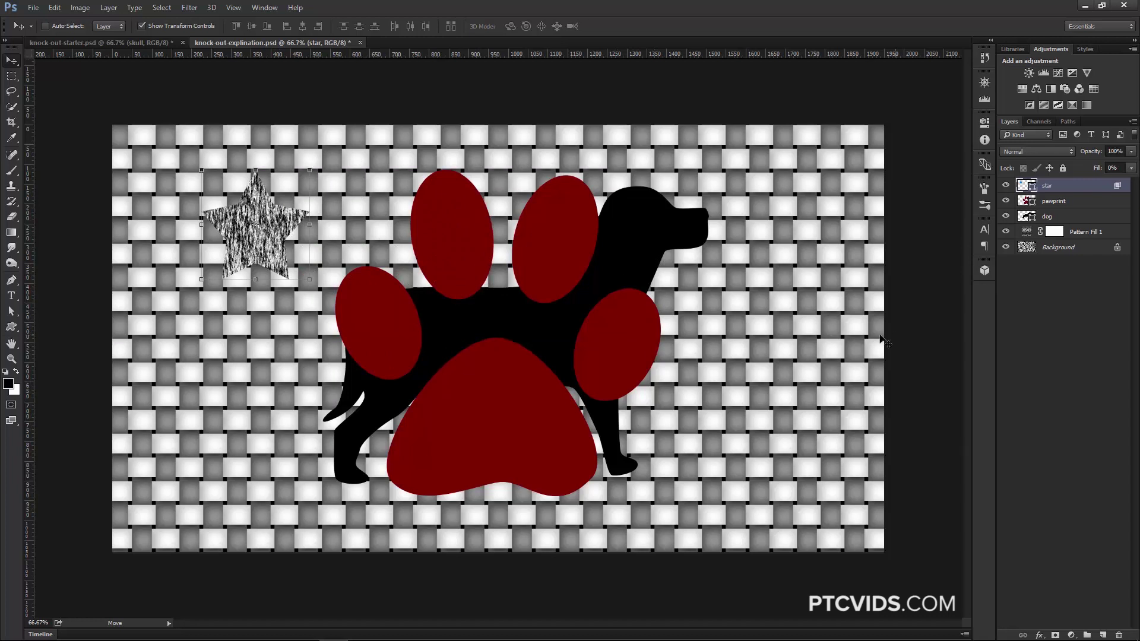
pyautogui.moveTo(287, 233); pyautogui.dragTo(308, 237)
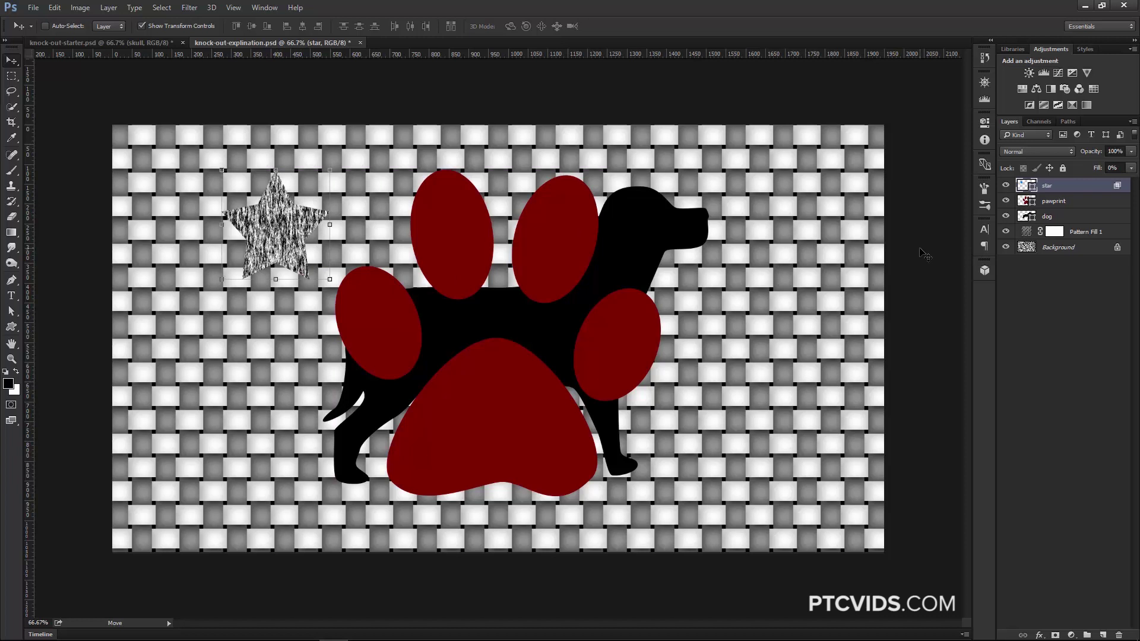
# Group the star and pawprint layers together above the dog layer.
pyautogui.keyDown('shift'); pyautogui.click(1059, 204); pyautogui.keyUp('shift')
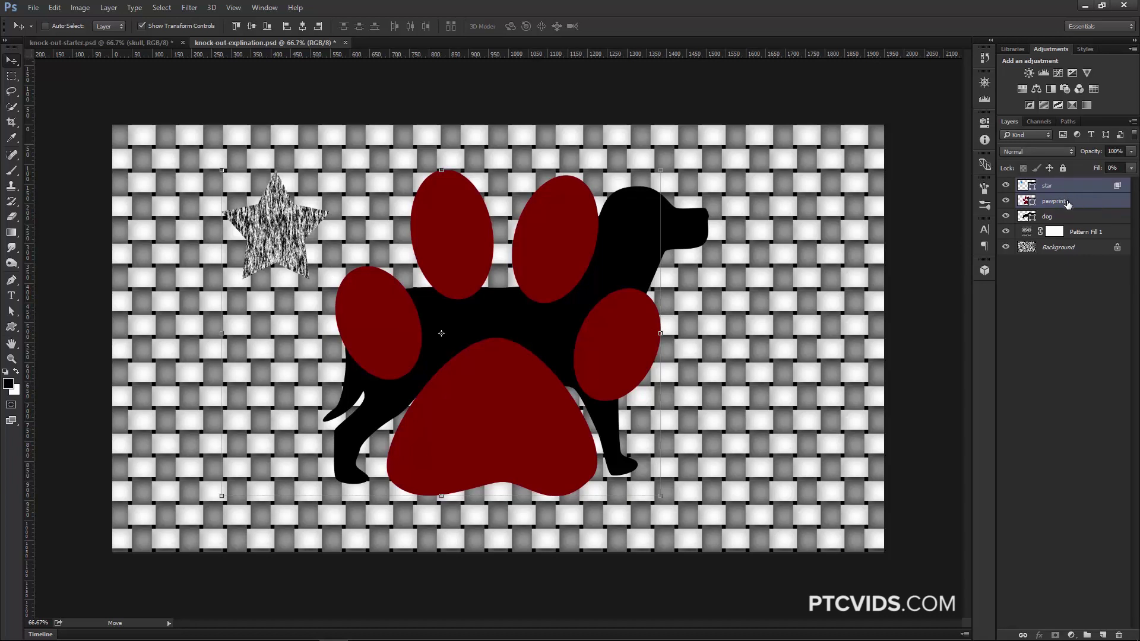
pyautogui.hotkey('ctrl', 'g')
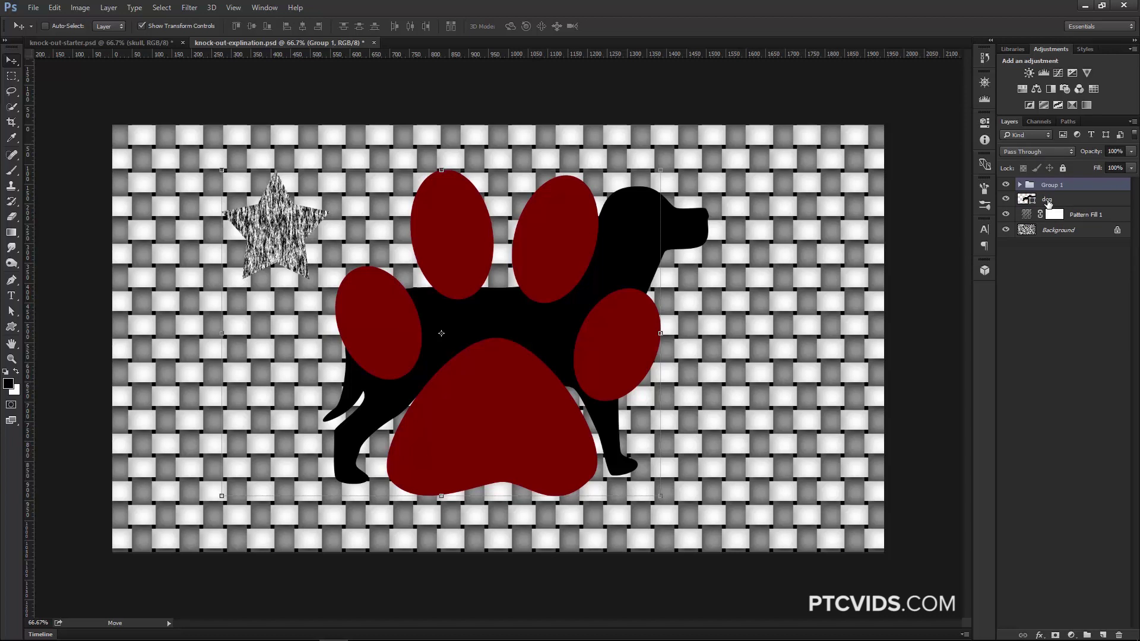
pyautogui.click(1048, 200)
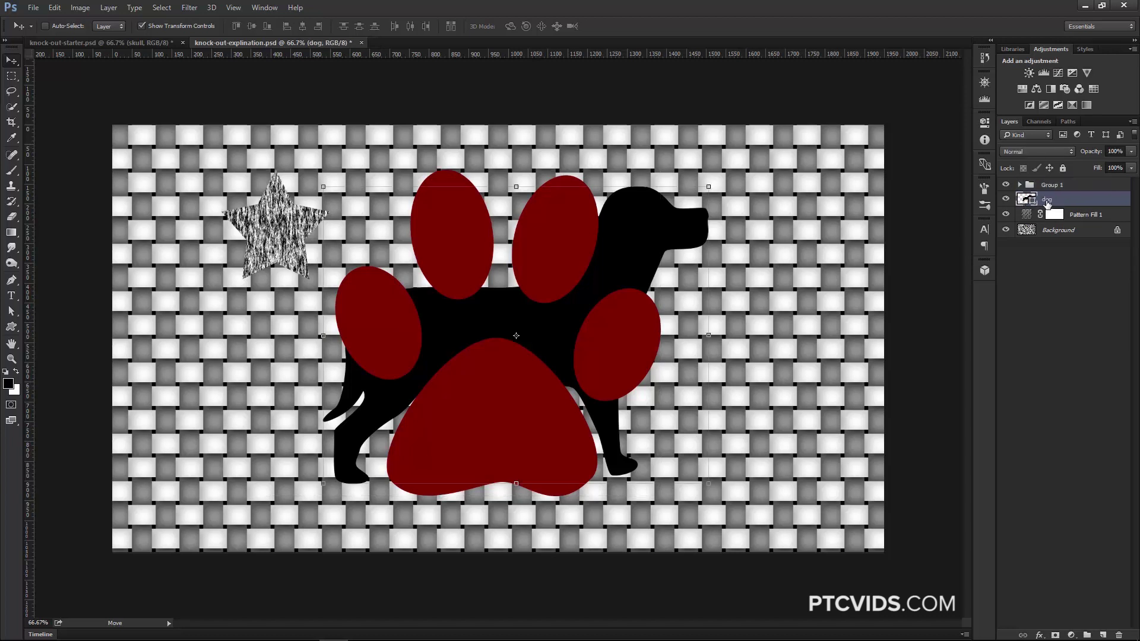
# Change the grouped star layer's Knockout to Shallow and add a 13 px black stroke positioned inside.
pyautogui.click(1019, 184)
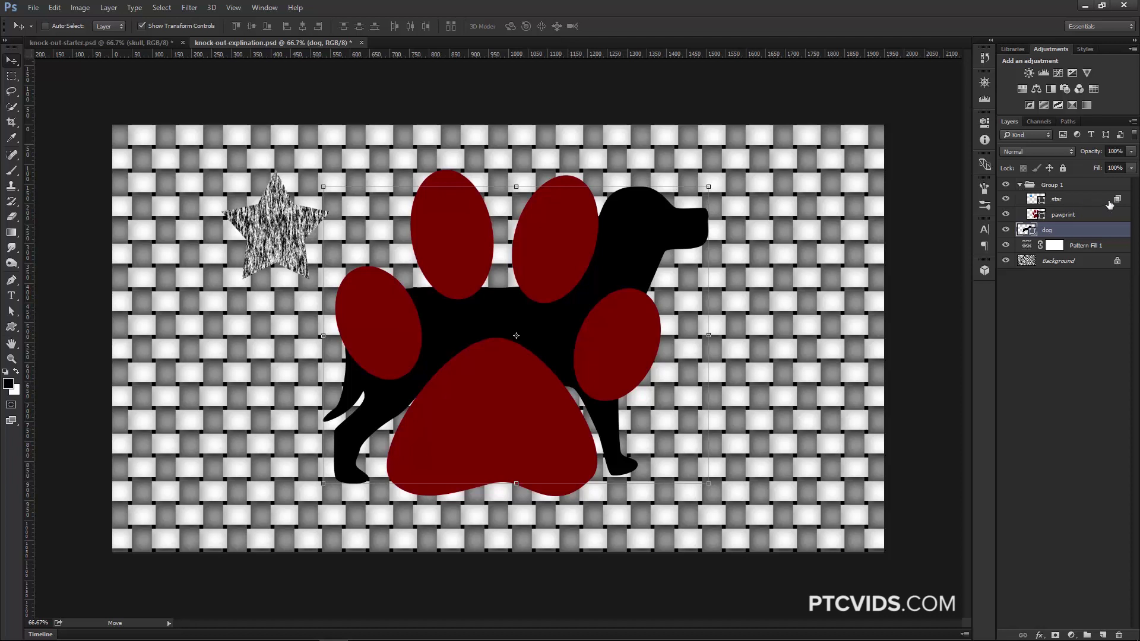
pyautogui.doubleClick(1117, 202)
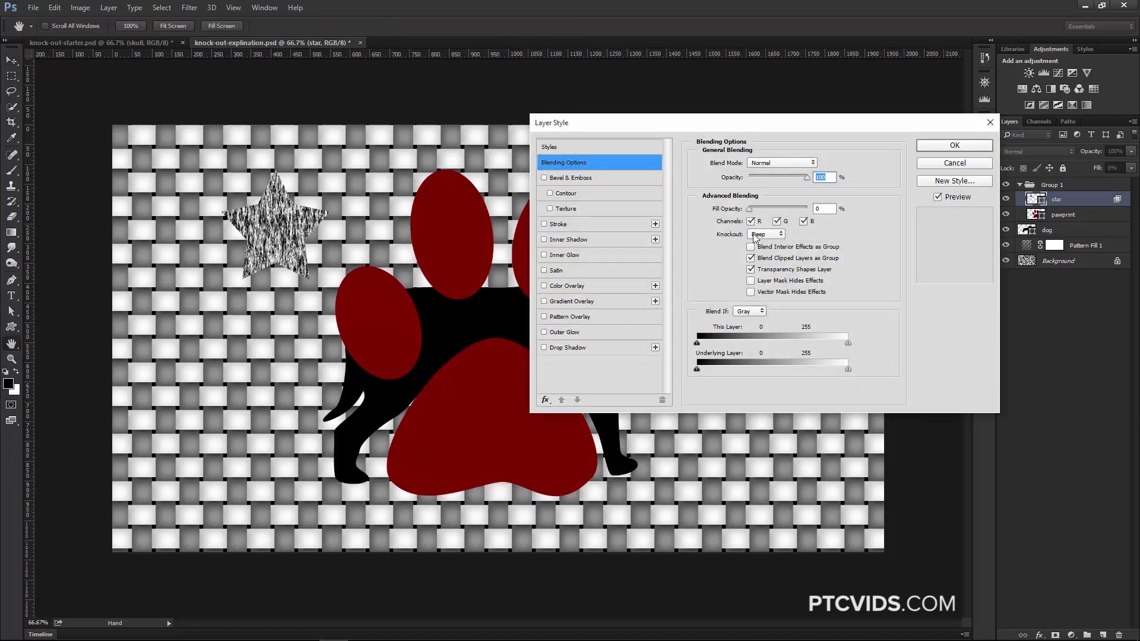
pyautogui.click(773, 235)
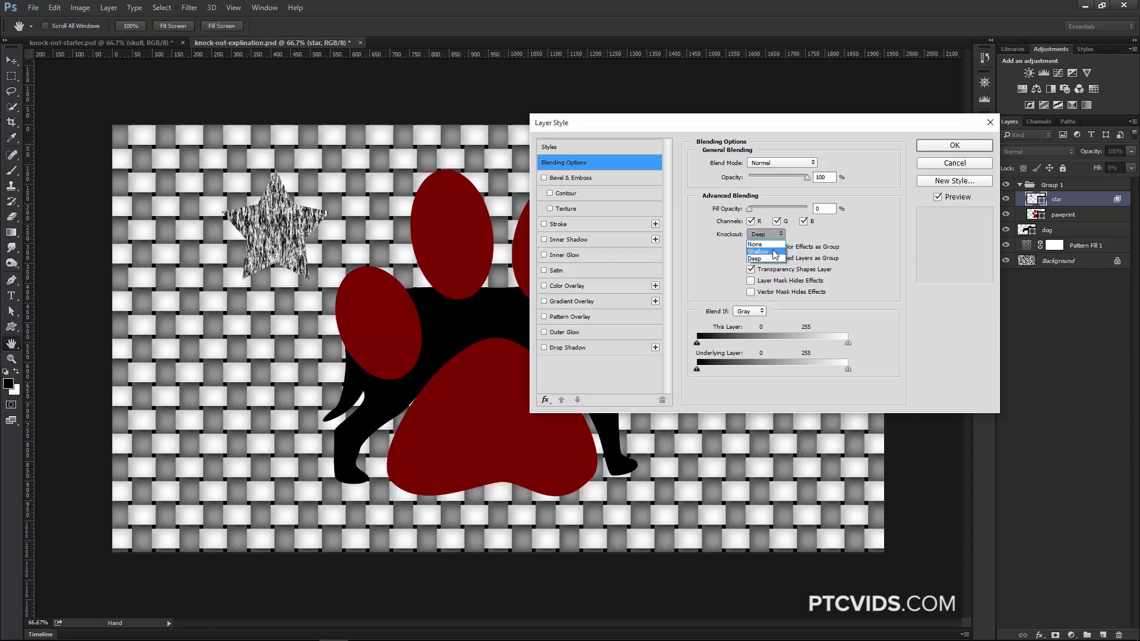
pyautogui.click(775, 252)
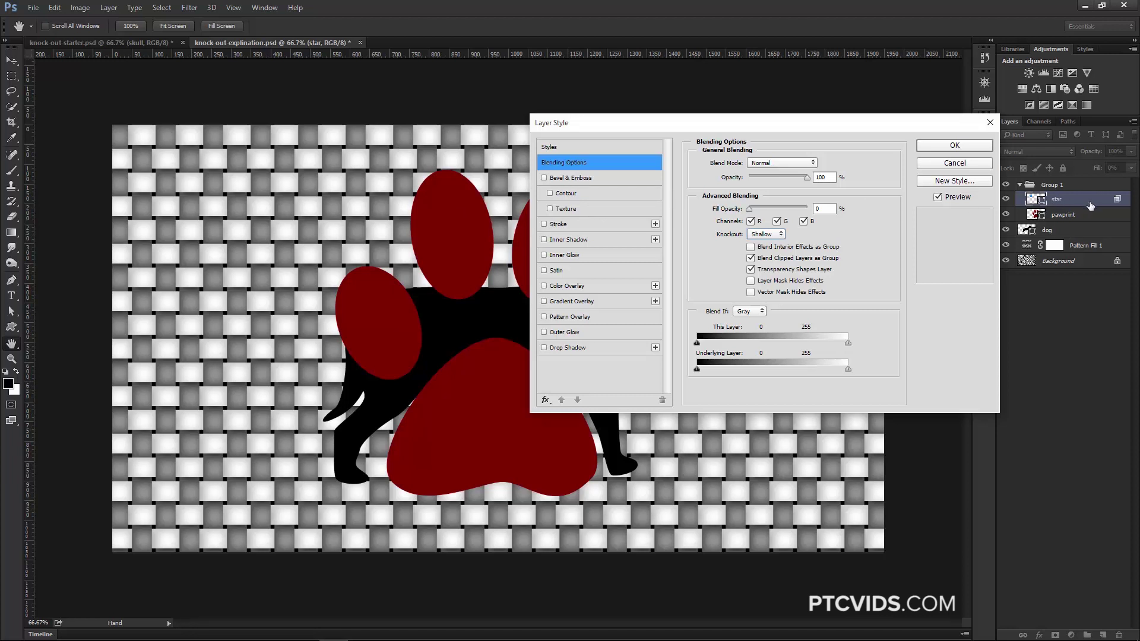
pyautogui.click(559, 224)
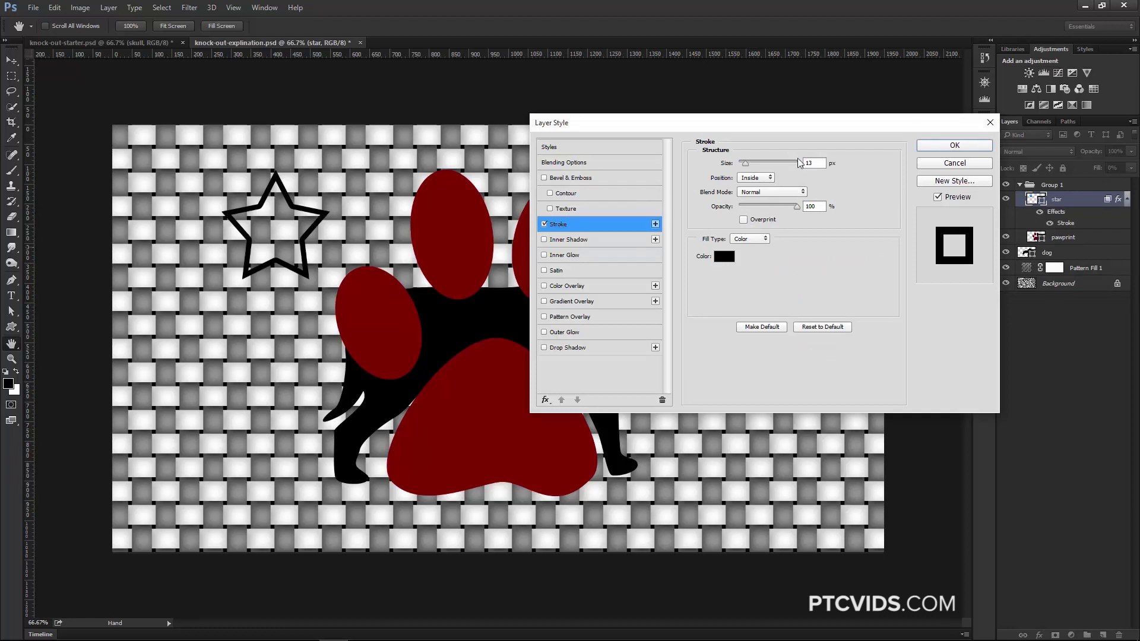
pyautogui.click(947, 147)
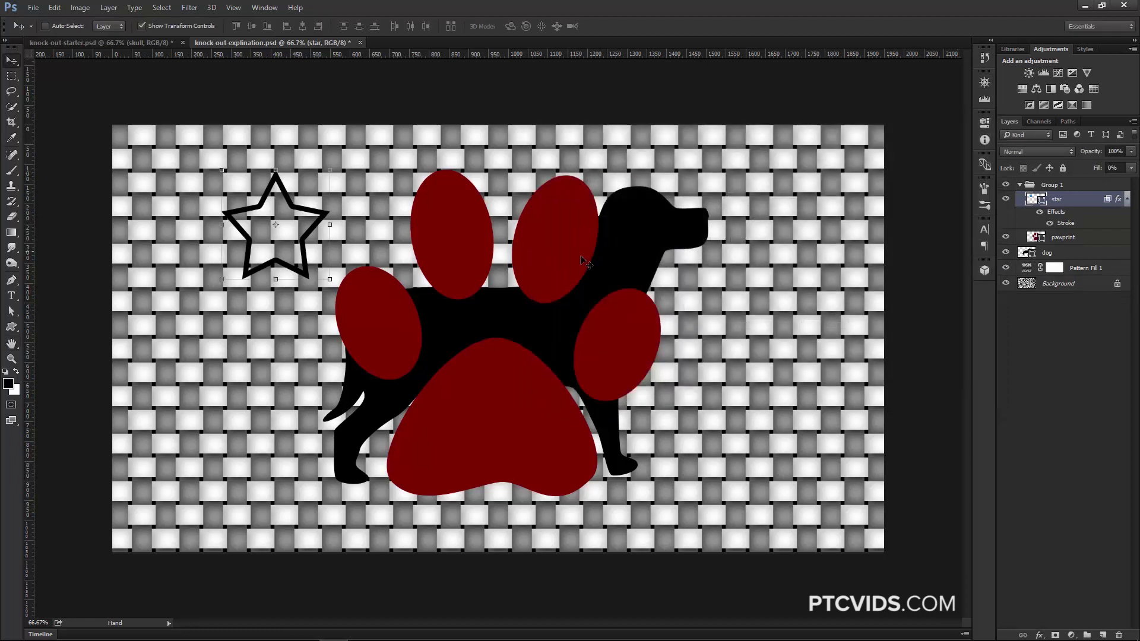
# Nudge the star up and to the left, and move the dog layer into Group 1 beneath the pawprint.
pyautogui.moveTo(325, 223); pyautogui.dragTo(339, 167)
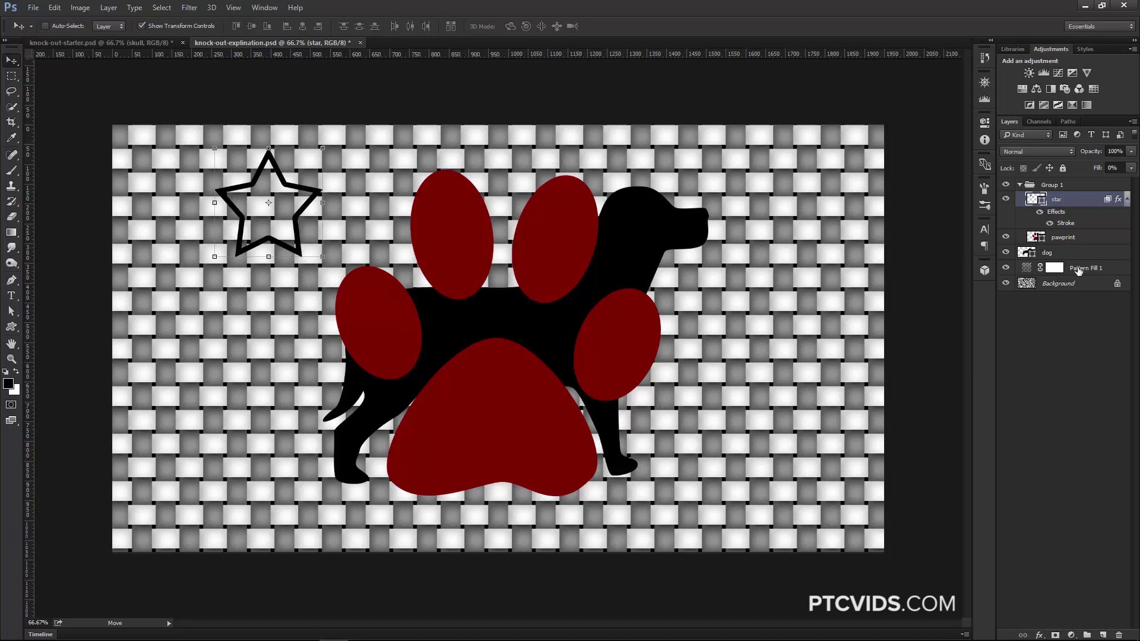
pyautogui.moveTo(1026, 253); pyautogui.dragTo(1018, 245)
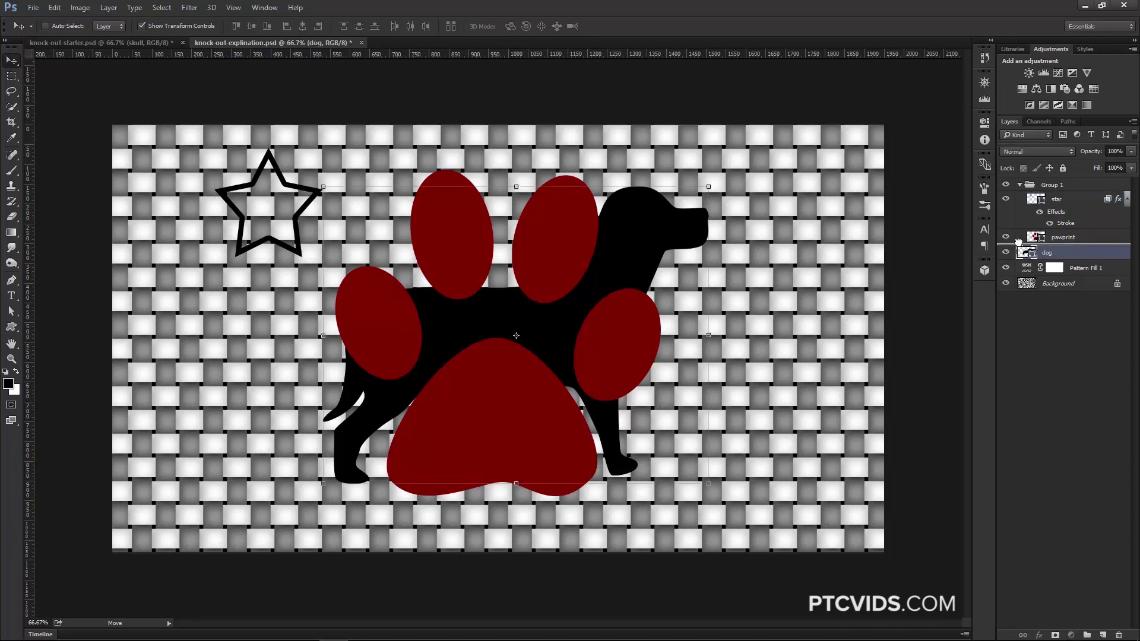
pyautogui.click(1022, 185)
pyautogui.click(1019, 185)
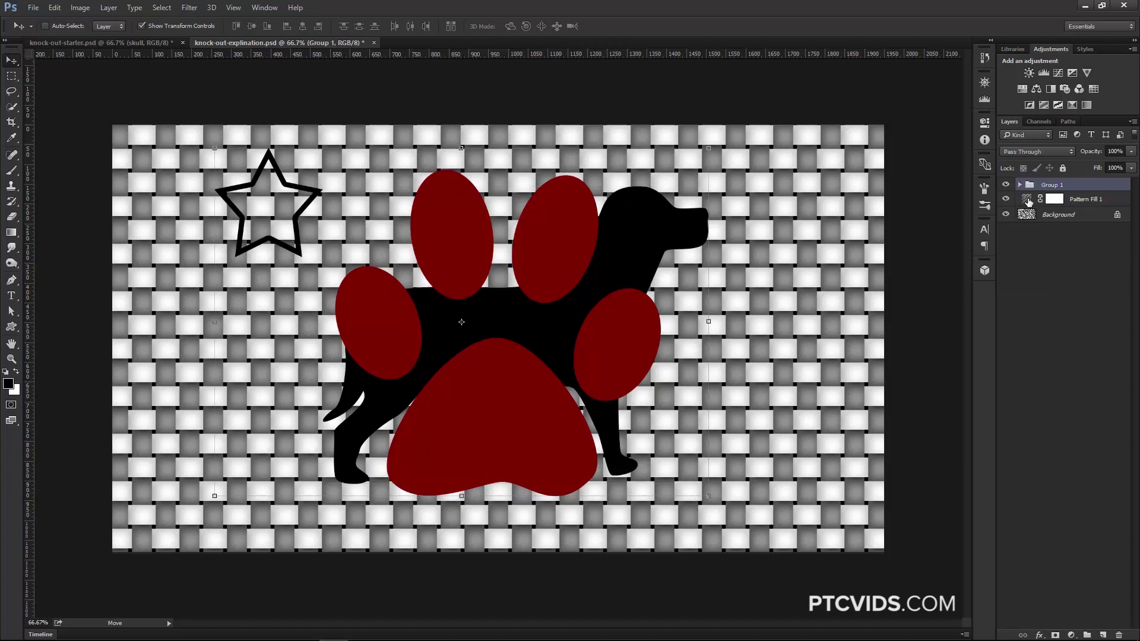
pyautogui.click(1030, 203)
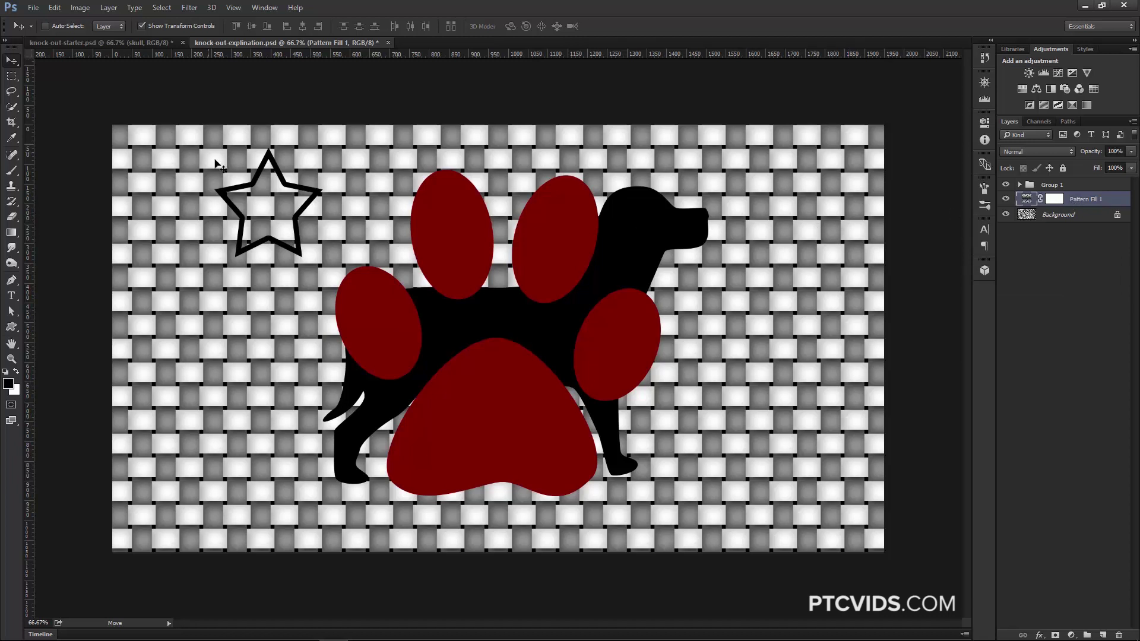
# Move the star from Group 1 over the dog's chest and the pawprint's rightmost toe.
pyautogui.click(1021, 188)
pyautogui.click(1059, 198)
pyautogui.moveTo(317, 209); pyautogui.dragTo(671, 320)
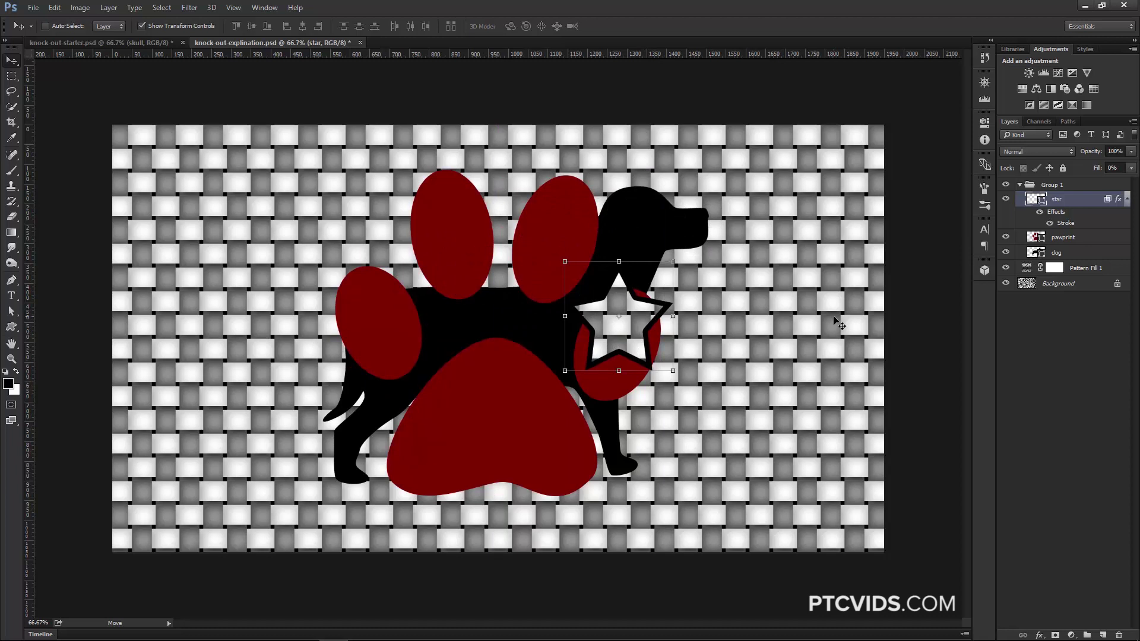
# Switch the star layer's Knockout to Deep for comparison and set it back to Shallow.
pyautogui.doubleClick(1107, 200)
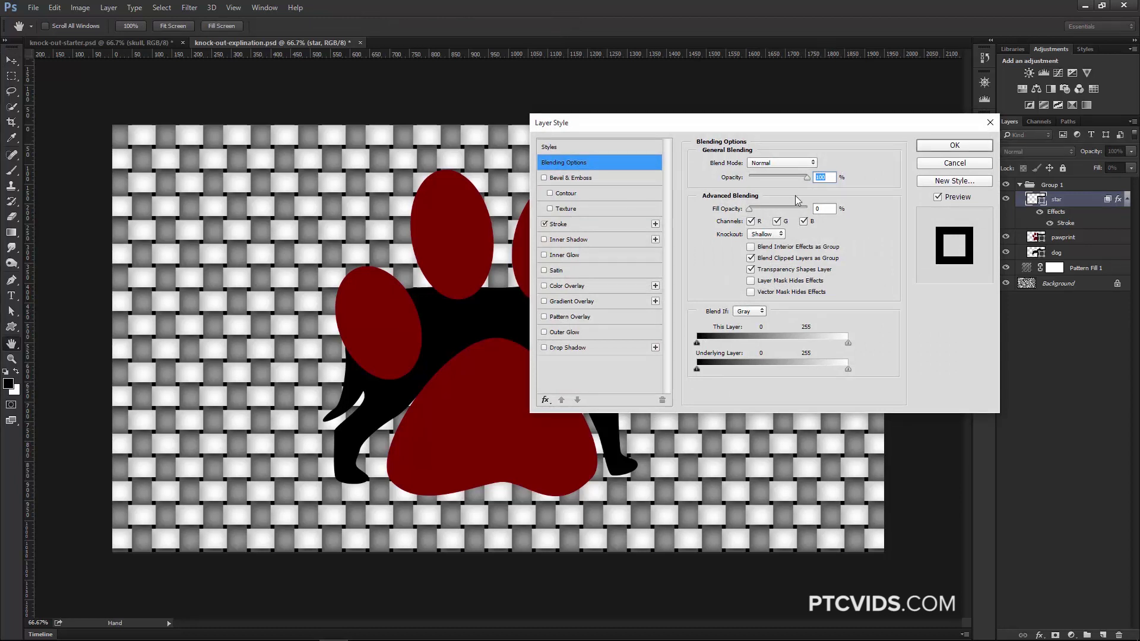
pyautogui.moveTo(793, 126); pyautogui.dragTo(443, 52)
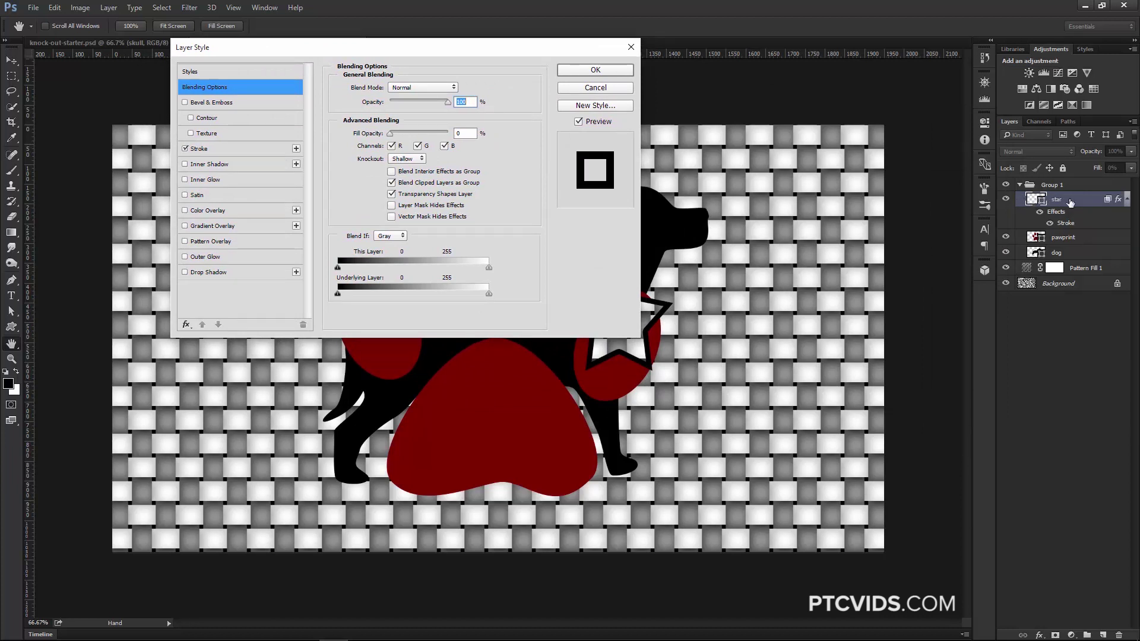
pyautogui.click(423, 159)
pyautogui.click(410, 181)
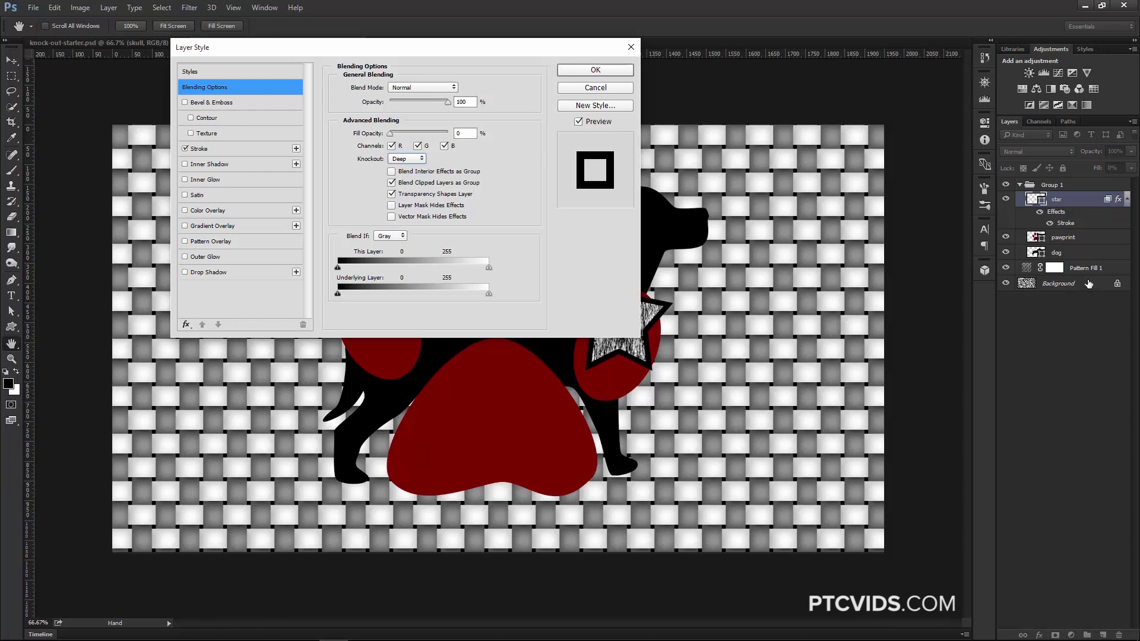
pyautogui.click(419, 159)
pyautogui.click(409, 175)
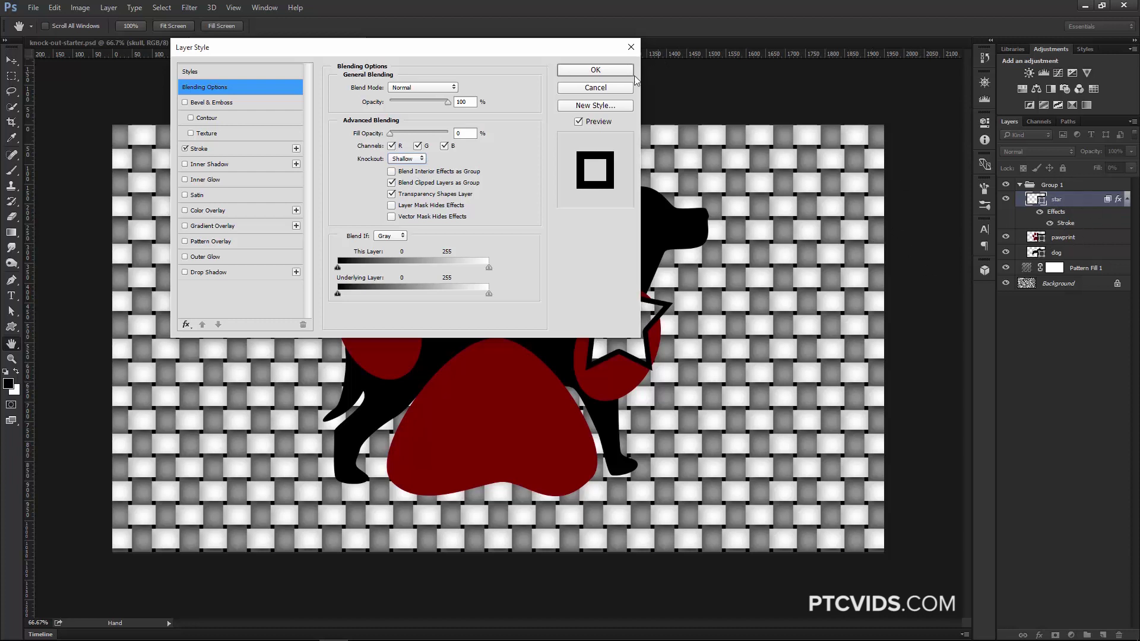
pyautogui.click(595, 70)
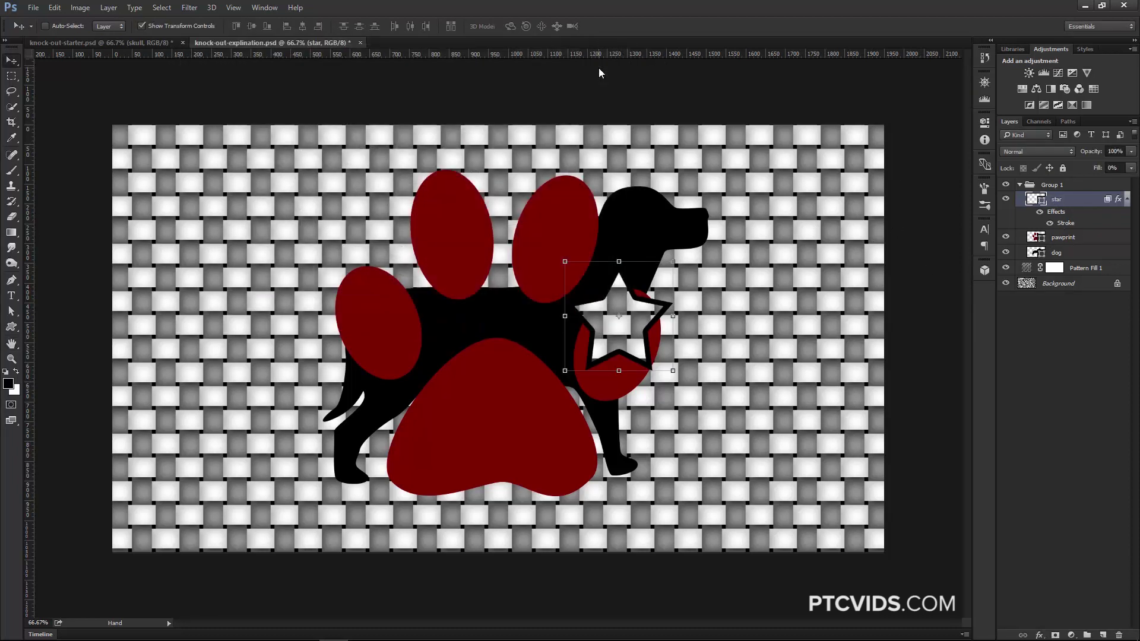
# Switch to knock-out-starter.psd and compare the image with the skull layer hidden and shown.
pyautogui.click(135, 43)
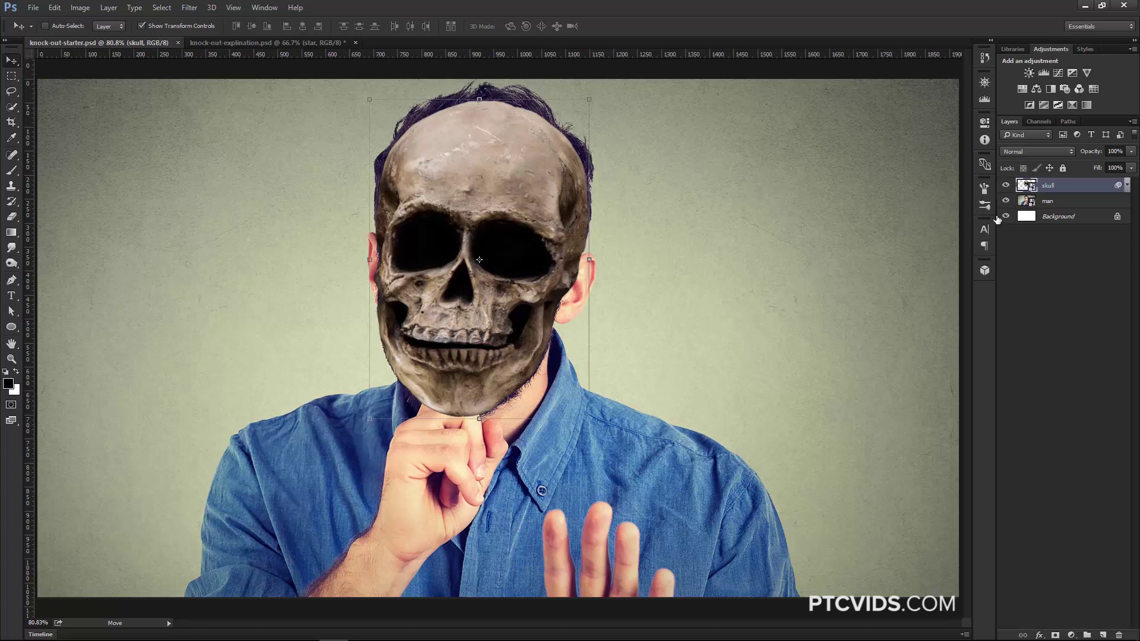
pyautogui.click(1006, 186)
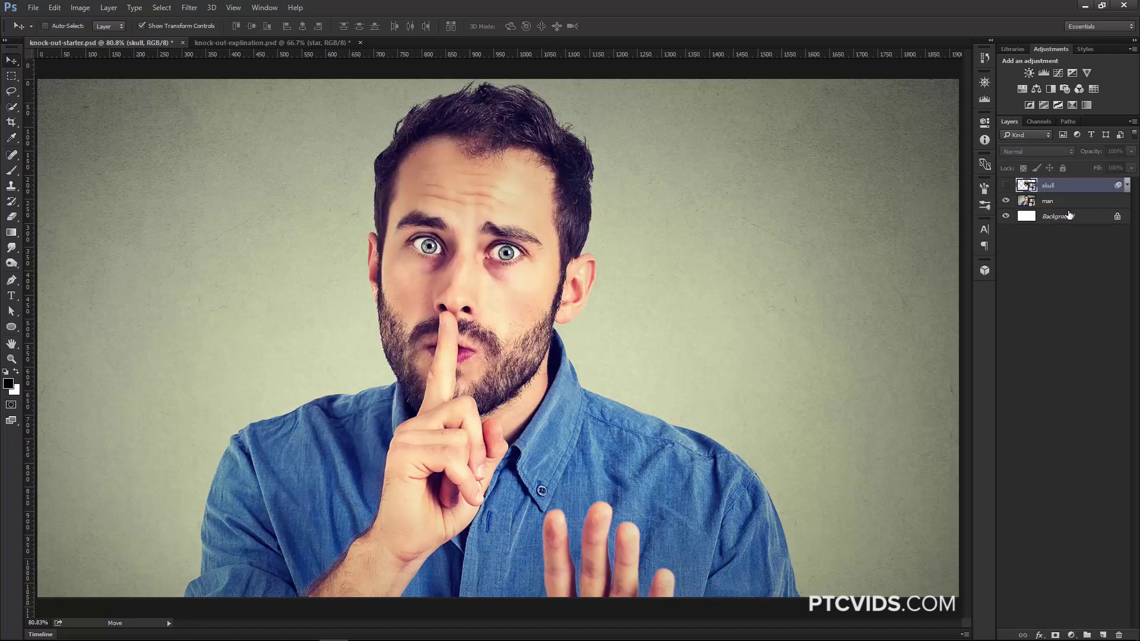
pyautogui.click(1006, 185)
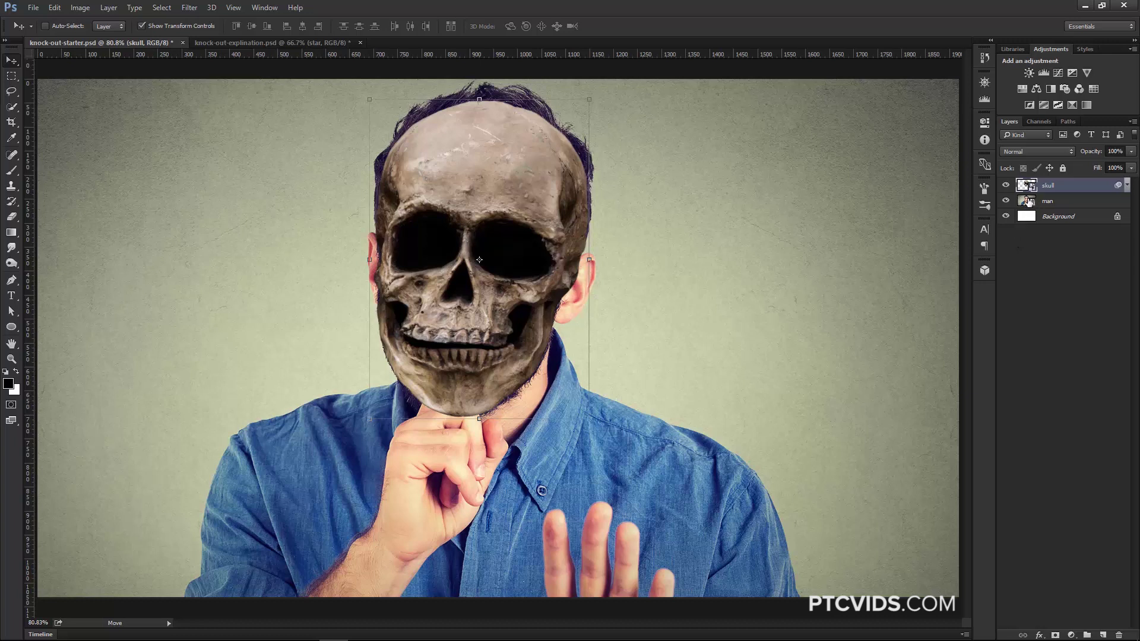
pyautogui.click(1006, 185)
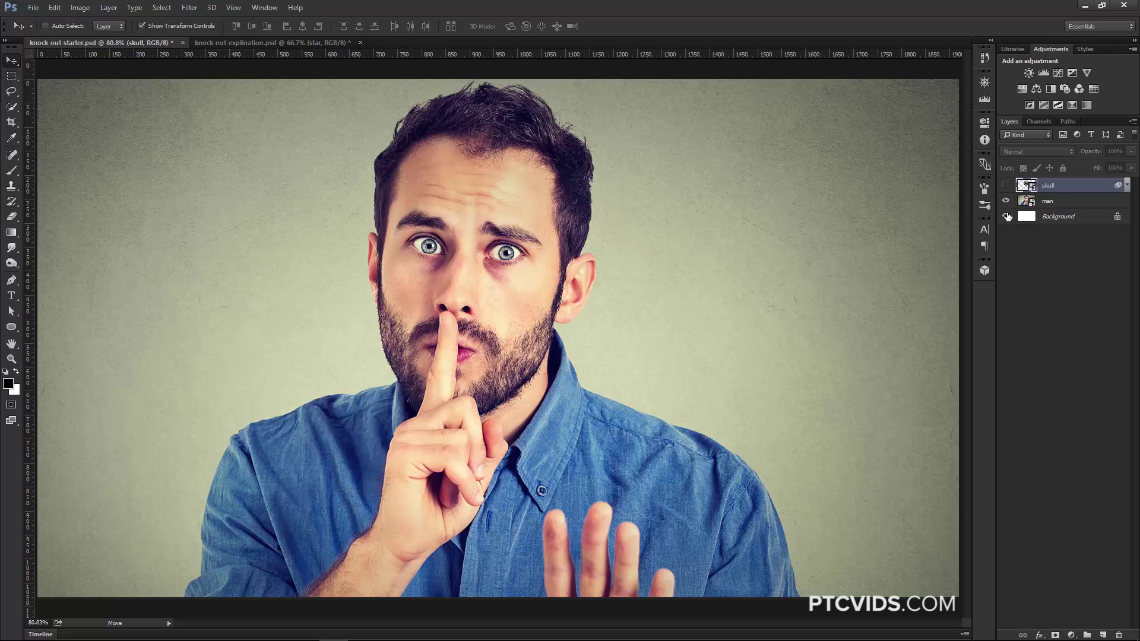
pyautogui.click(1006, 186)
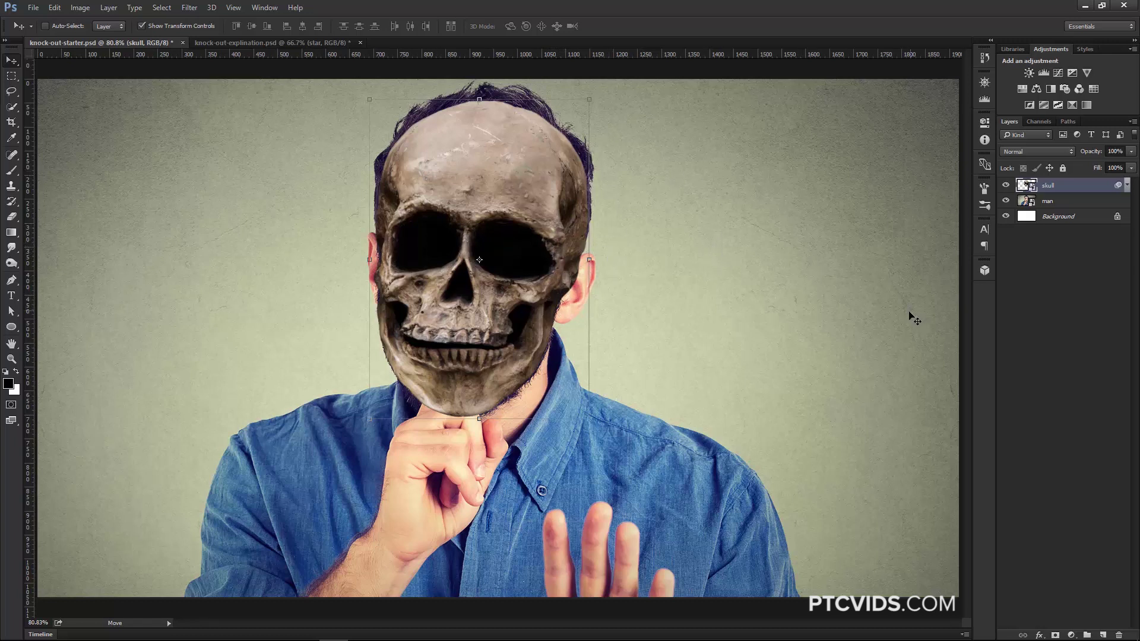
pyautogui.click(1005, 185)
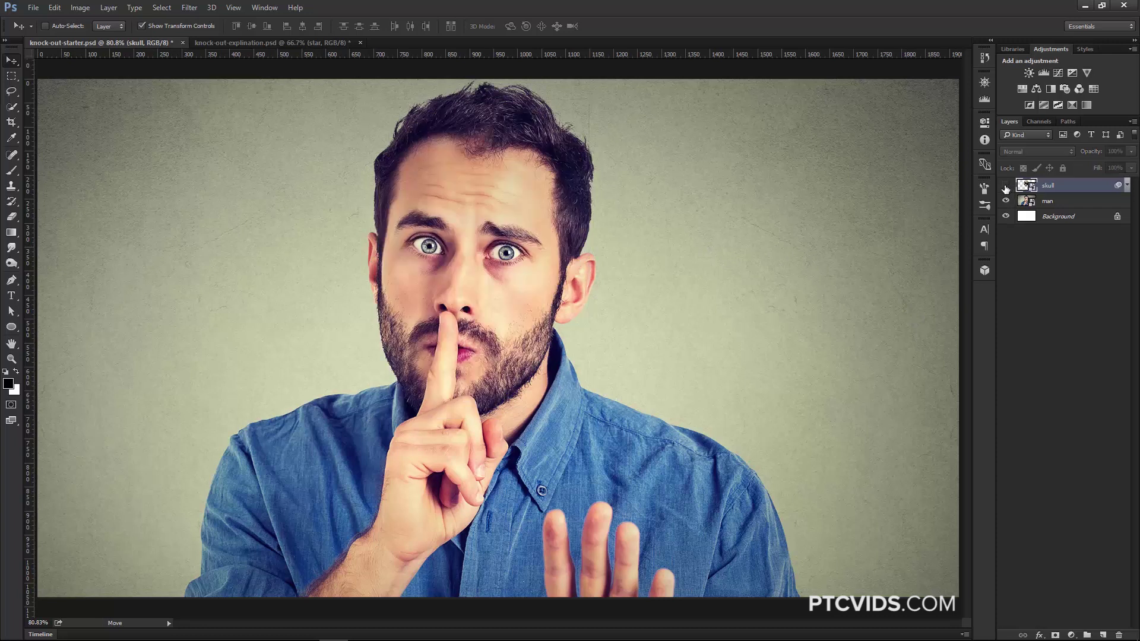
pyautogui.click(1006, 186)
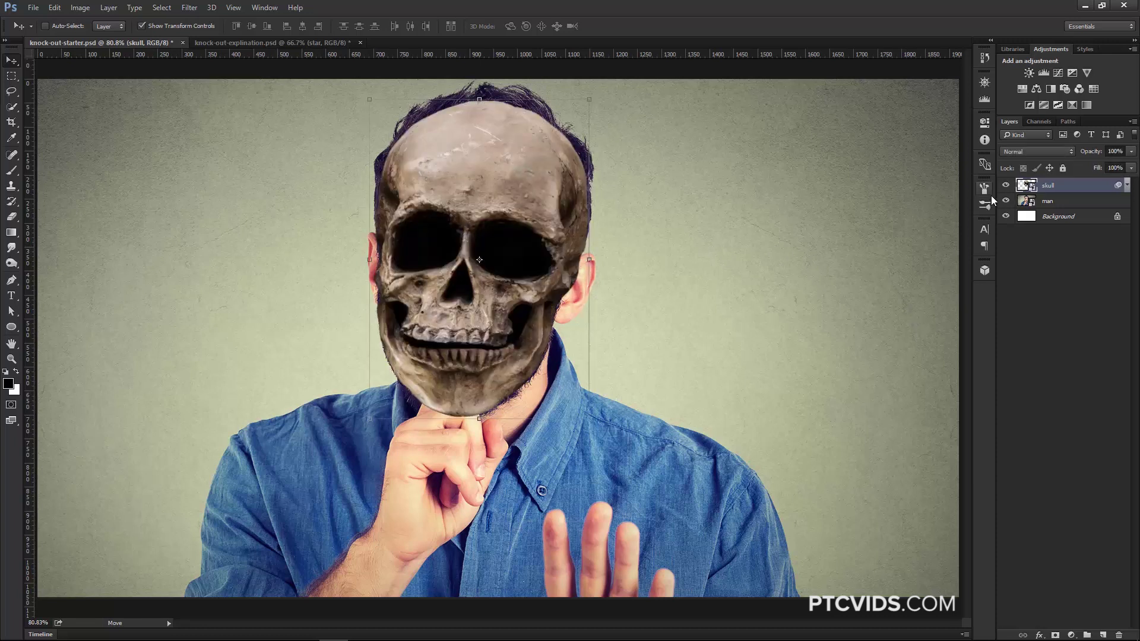
pyautogui.click(1005, 185)
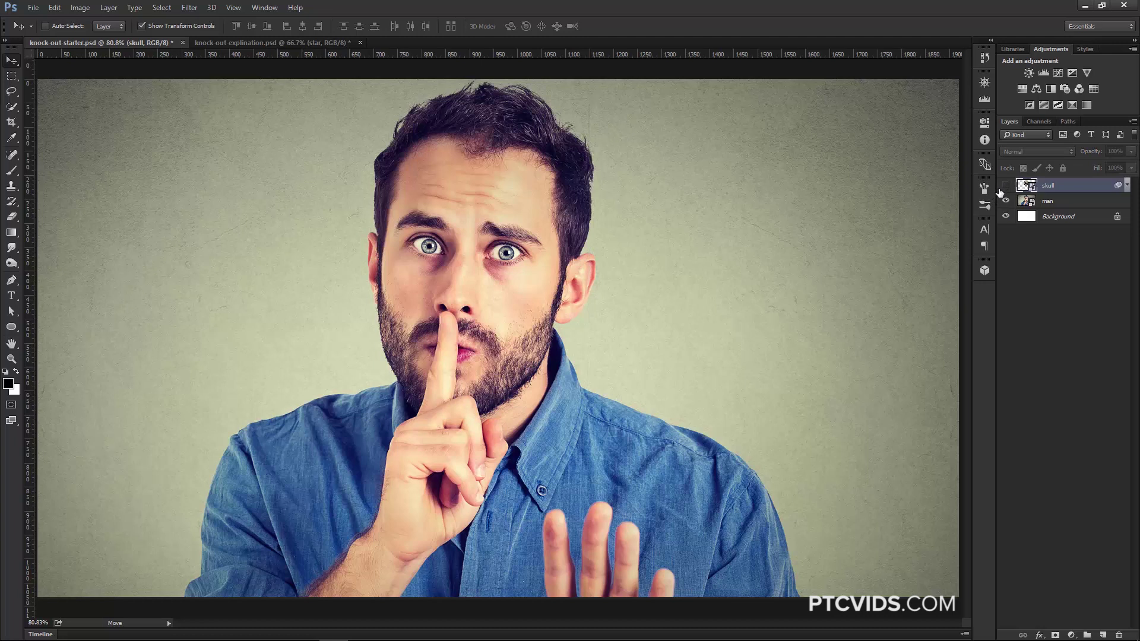
pyautogui.click(1005, 185)
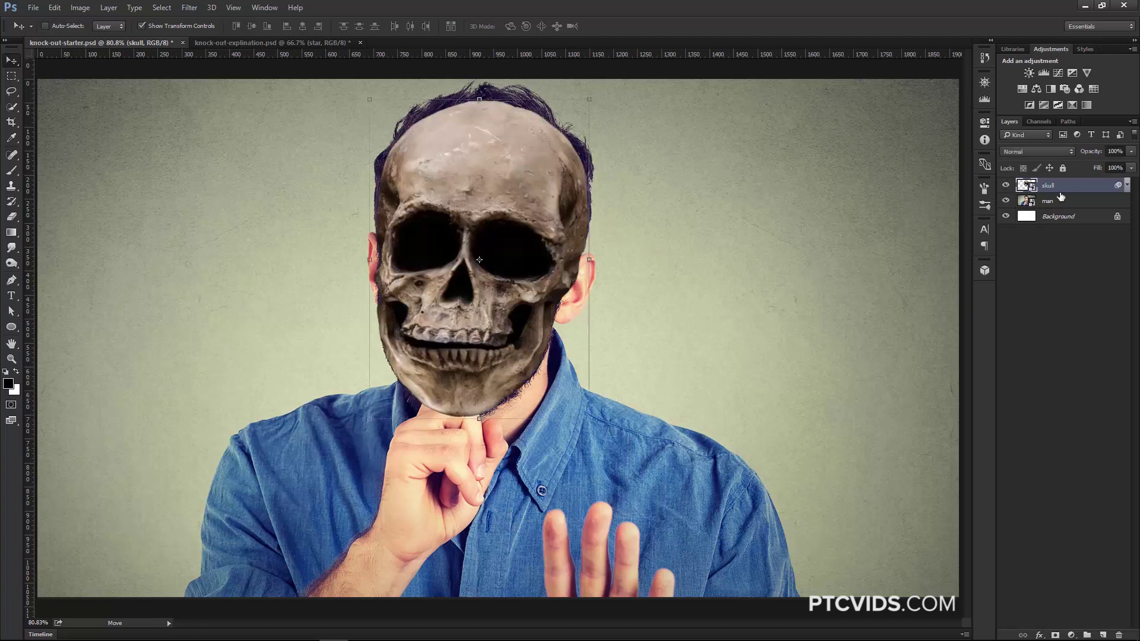
# Move the skull layer beneath the man layer and check it by briefly hiding the man layer.
pyautogui.moveTo(1024, 188); pyautogui.dragTo(1027, 209)
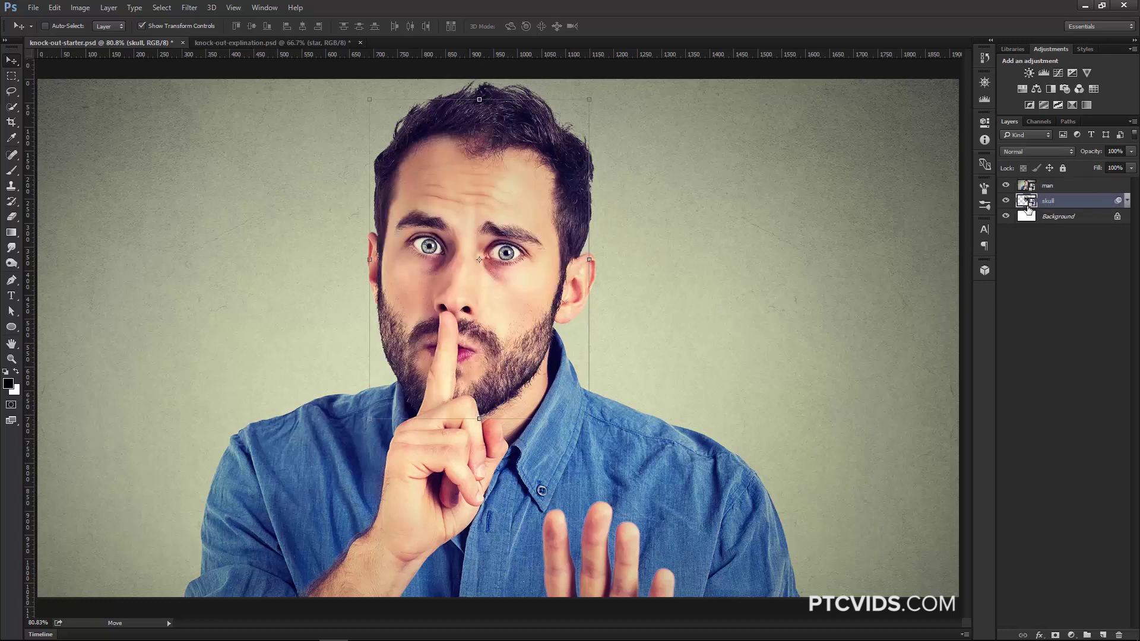
pyautogui.click(1006, 185)
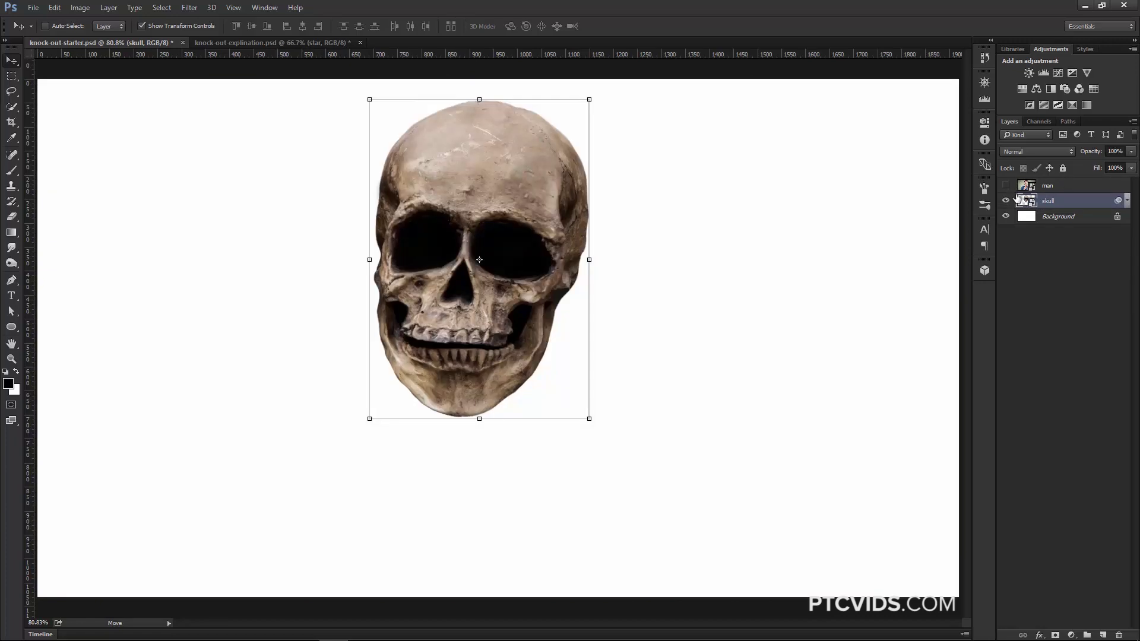
pyautogui.click(1007, 186)
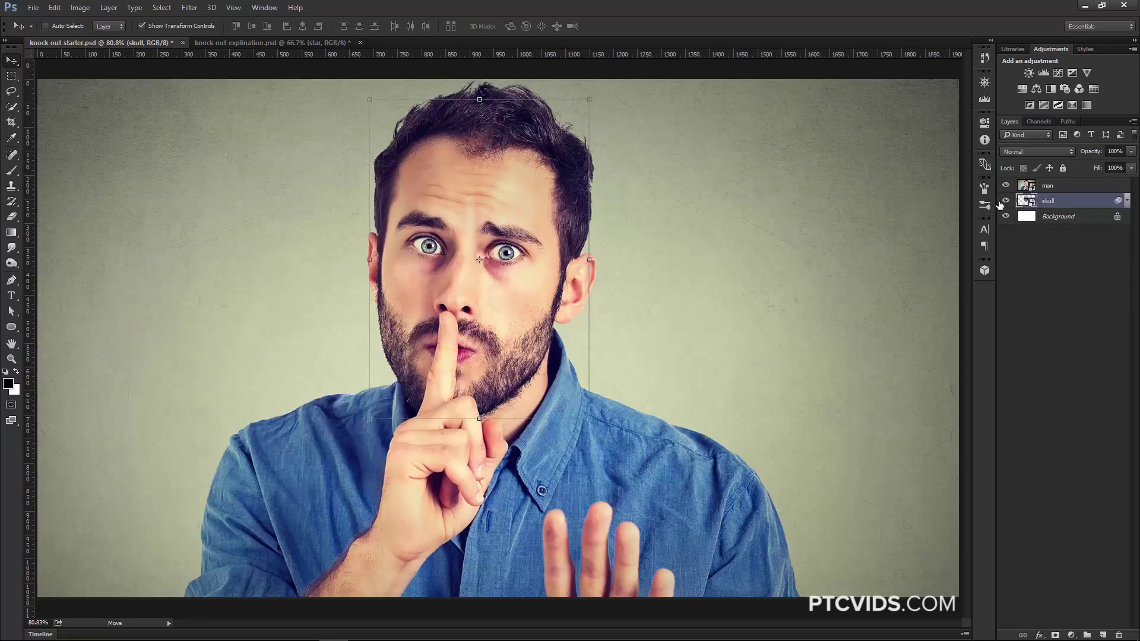
# Draw a black circle shape about 277 px across, above the man layer, in the empty area beside his head.
pyautogui.click(1047, 189)
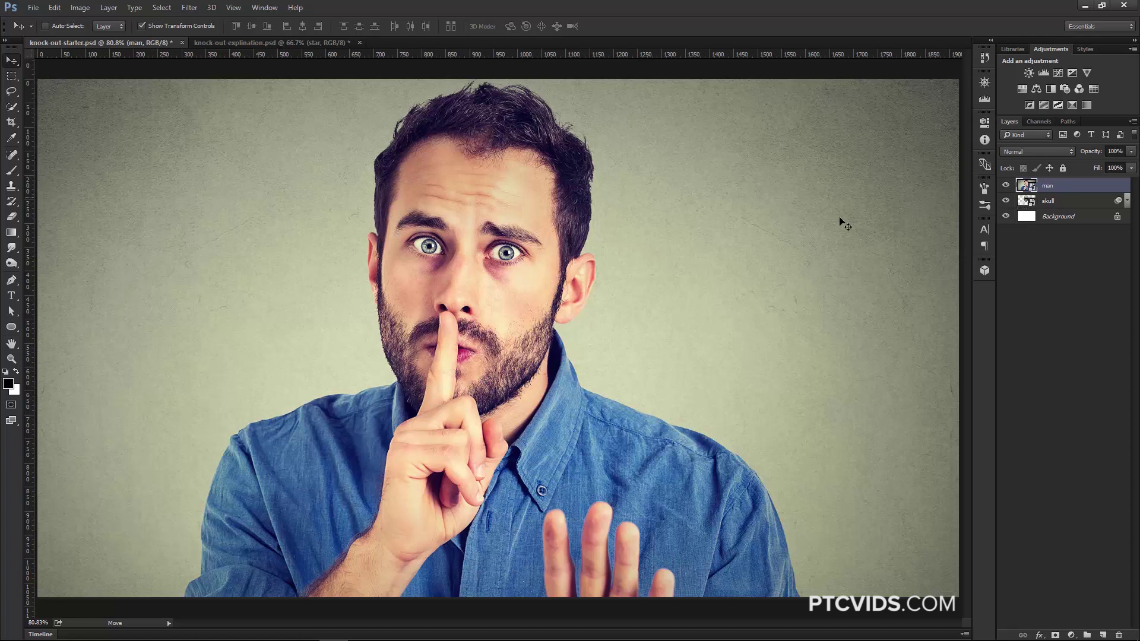
pyautogui.moveTo(16, 330); pyautogui.dragTo(50, 343)
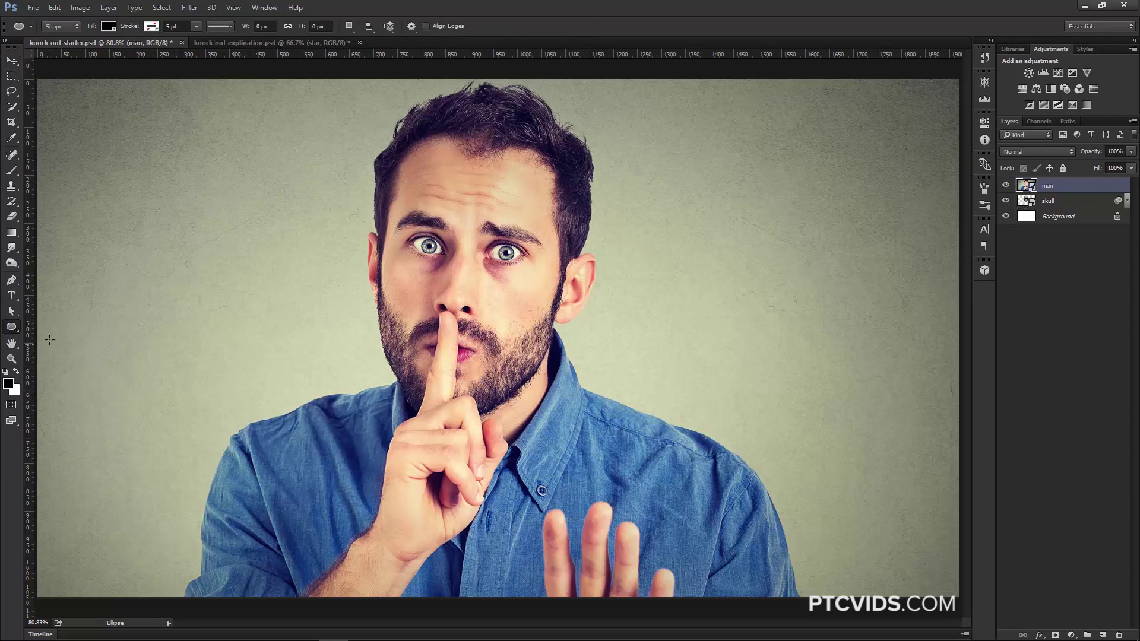
pyautogui.click(73, 26)
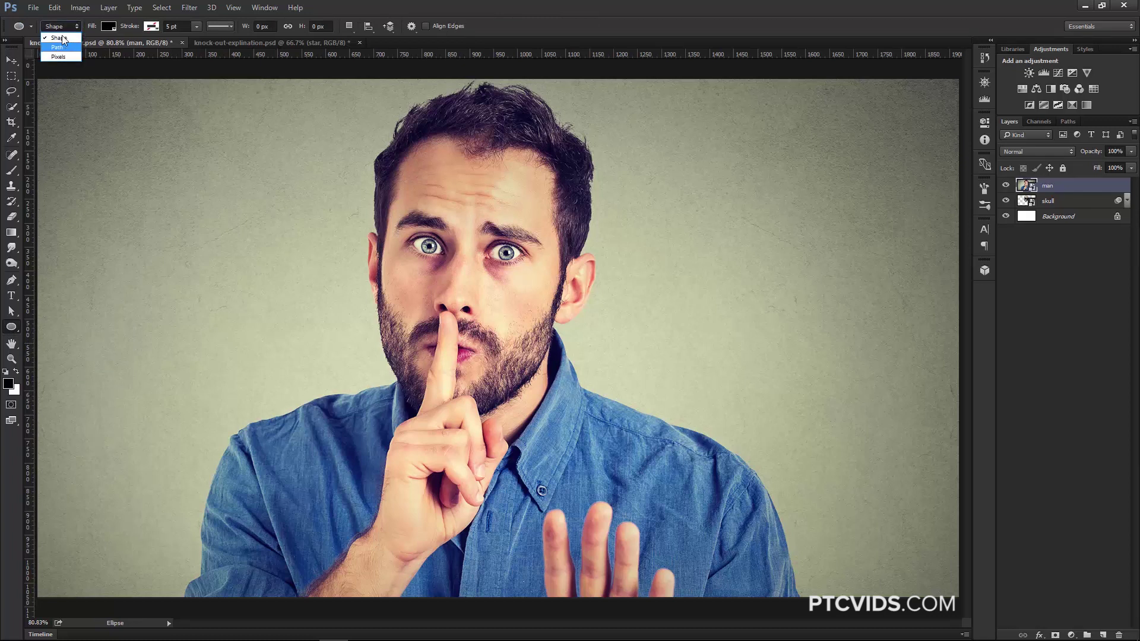
pyautogui.click(62, 37)
pyautogui.moveTo(104, 132); pyautogui.dragTo(240, 286)
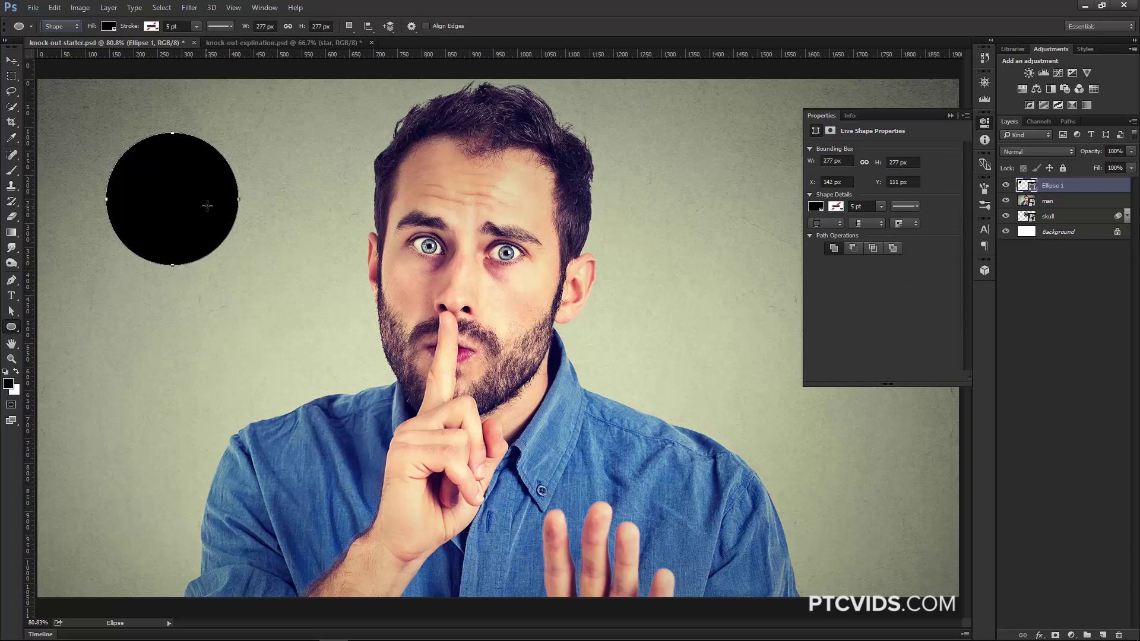
# Move the black circle over the man's eye nearest the visible ear and collapse the shape properties.
pyautogui.click(11, 61)
pyautogui.moveTo(157, 181); pyautogui.dragTo(495, 241)
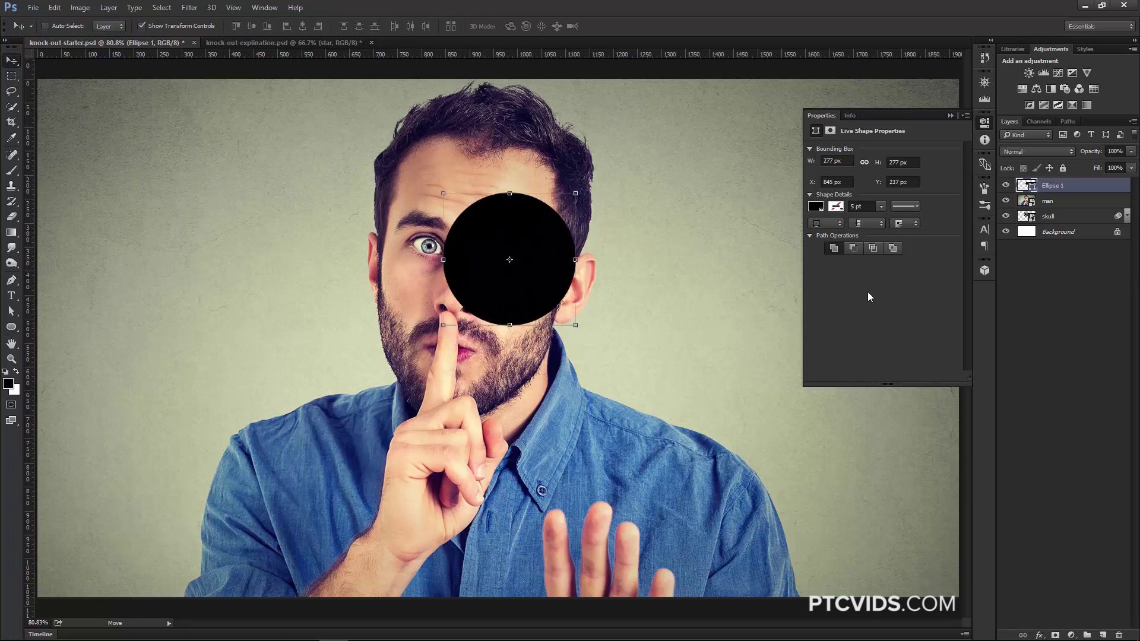
pyautogui.click(951, 116)
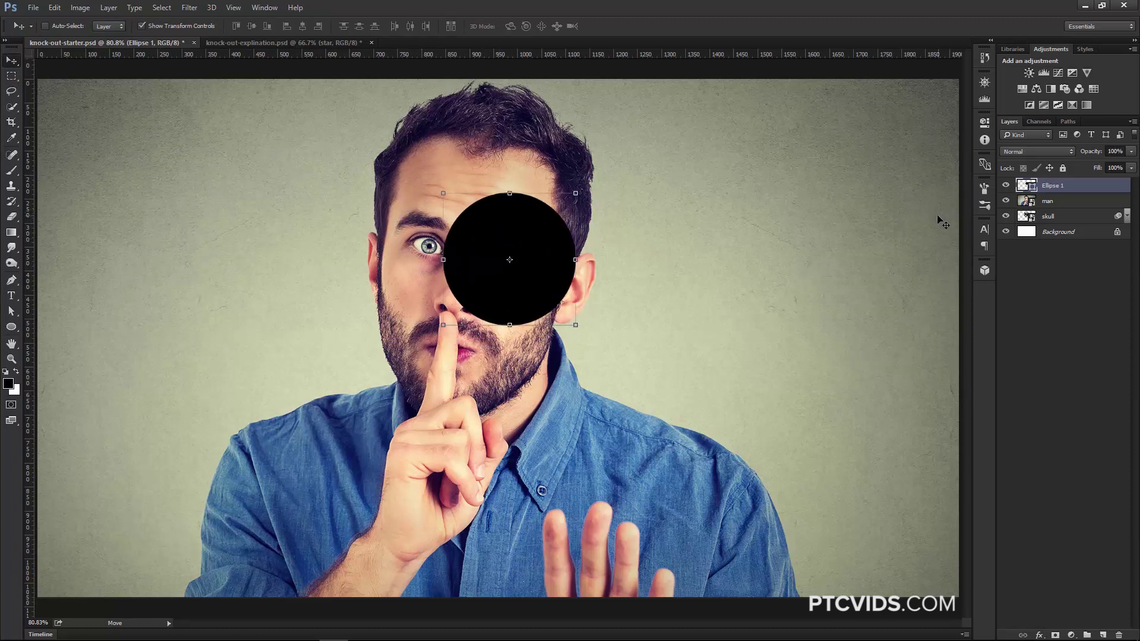
# Rename the circle's shape layer as knockout.
pyautogui.doubleClick(1060, 187)
pyautogui.write('knockout')
pyautogui.click(1091, 190)
# Group the knockout and man layers above the skull layer and expand the group.
pyautogui.click(1065, 206)
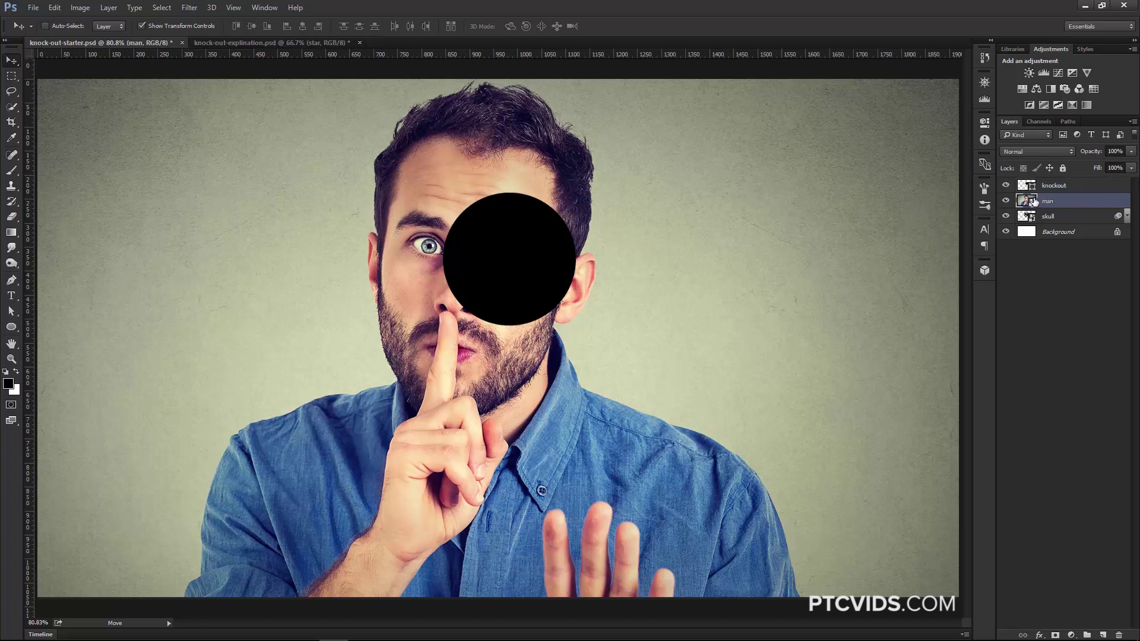
pyautogui.keyDown('shift'); pyautogui.click(1079, 192); pyautogui.keyUp('shift')
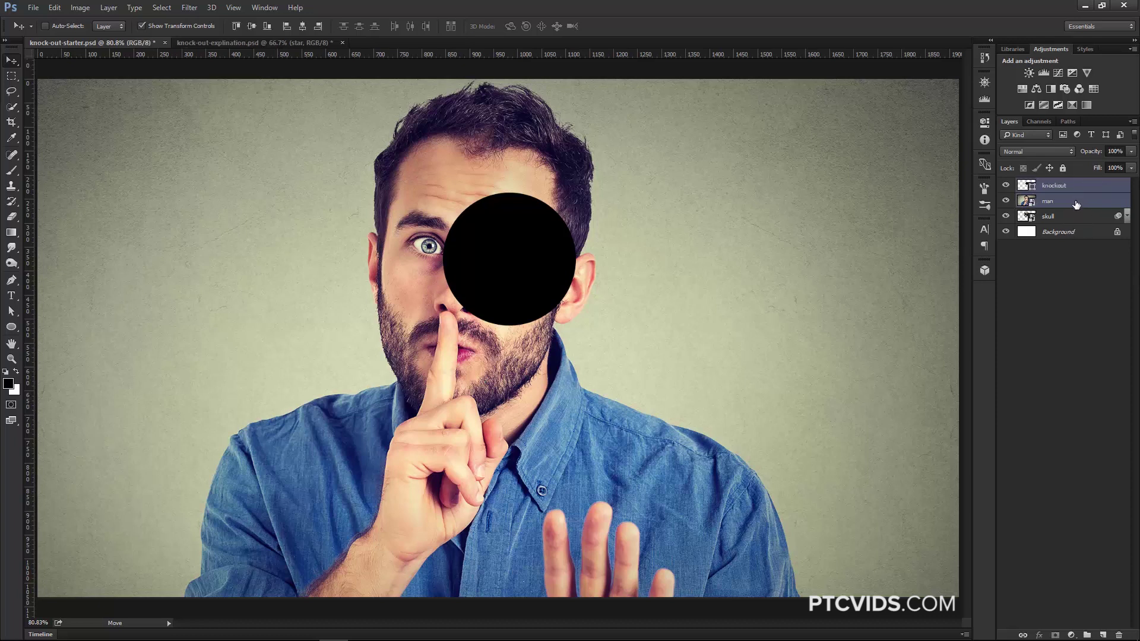
pyautogui.press('ctrl')
pyautogui.hotkey('ctrl', 'g')
pyautogui.click(1006, 186)
pyautogui.click(1006, 186)
pyautogui.click(1019, 185)
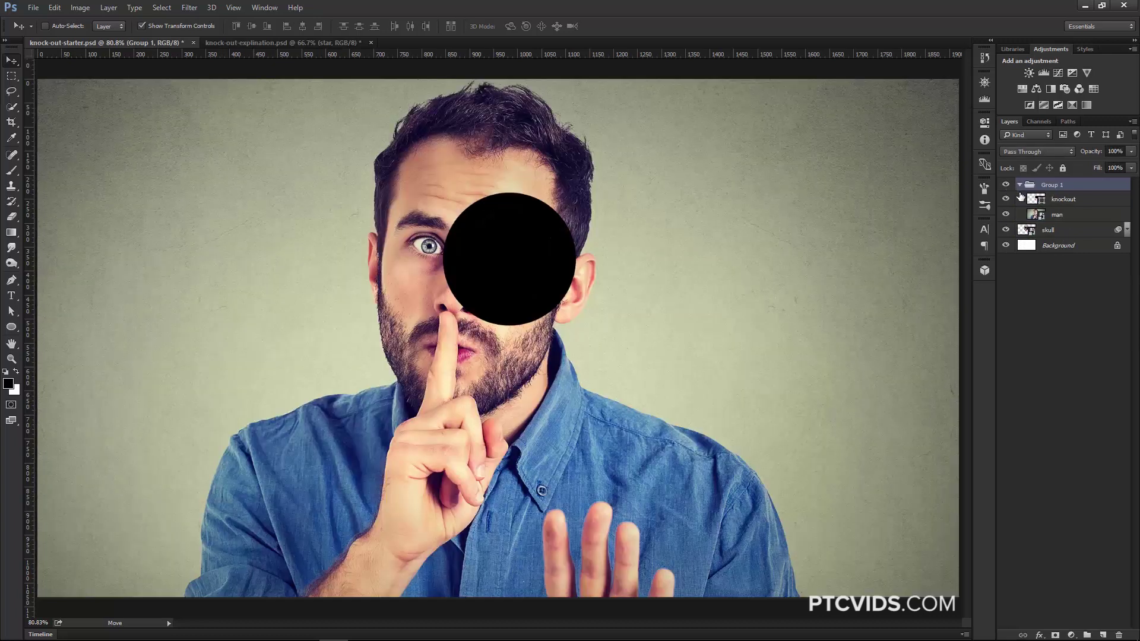
# Set the knockout layer's blending options to Shallow knockout with 0% fill opacity.
pyautogui.click(1060, 201)
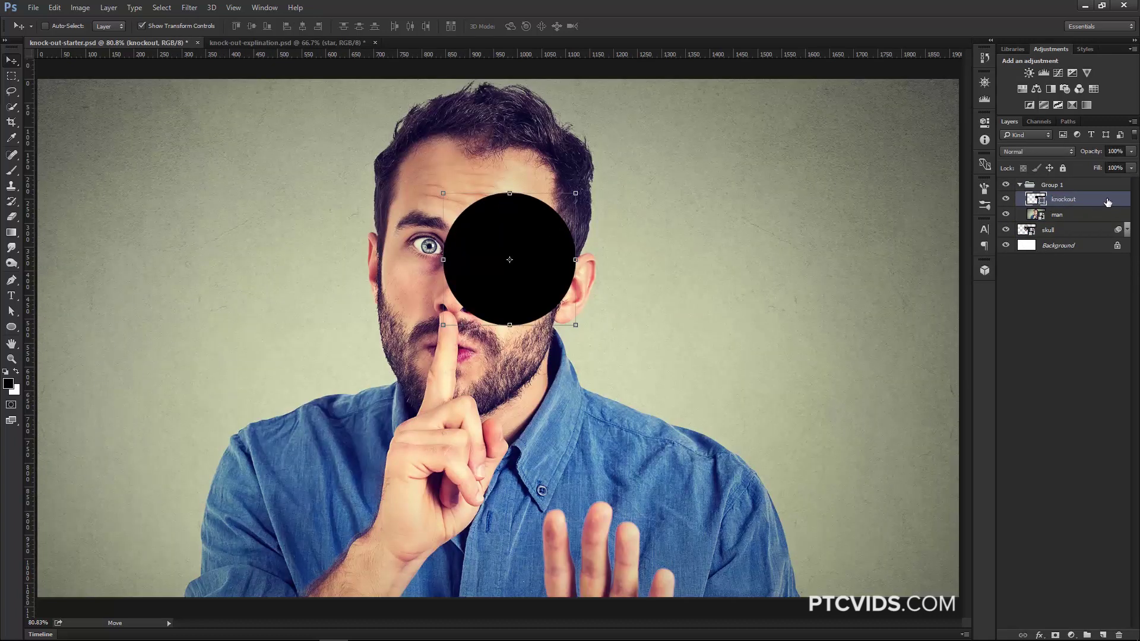
pyautogui.doubleClick(1107, 202)
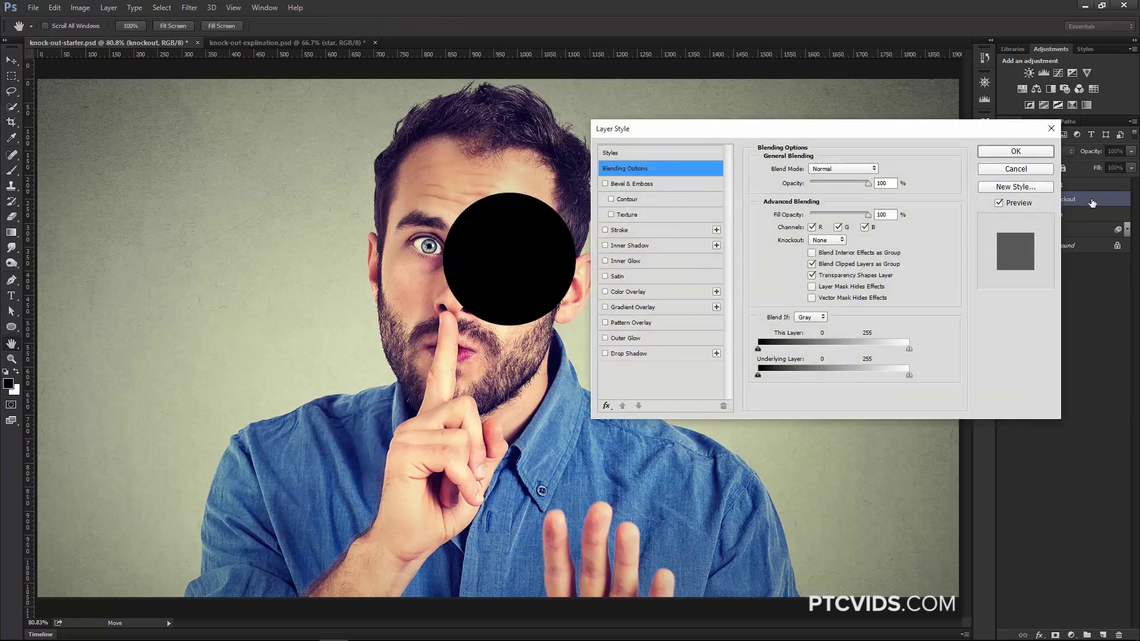
pyautogui.moveTo(835, 132); pyautogui.dragTo(841, 112)
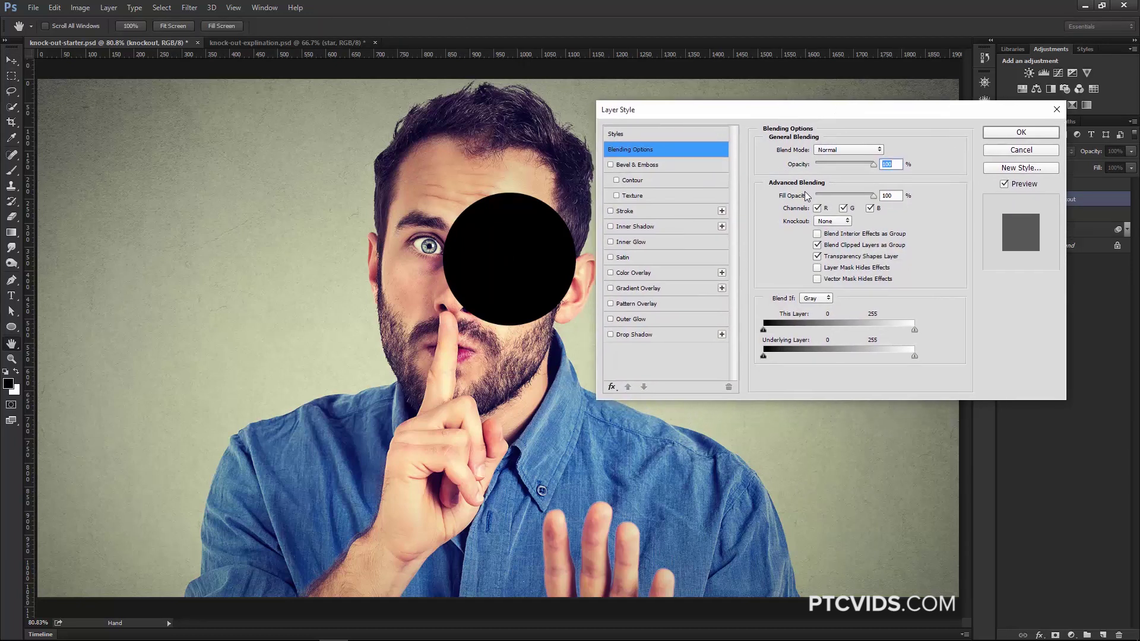
pyautogui.click(834, 222)
pyautogui.click(831, 238)
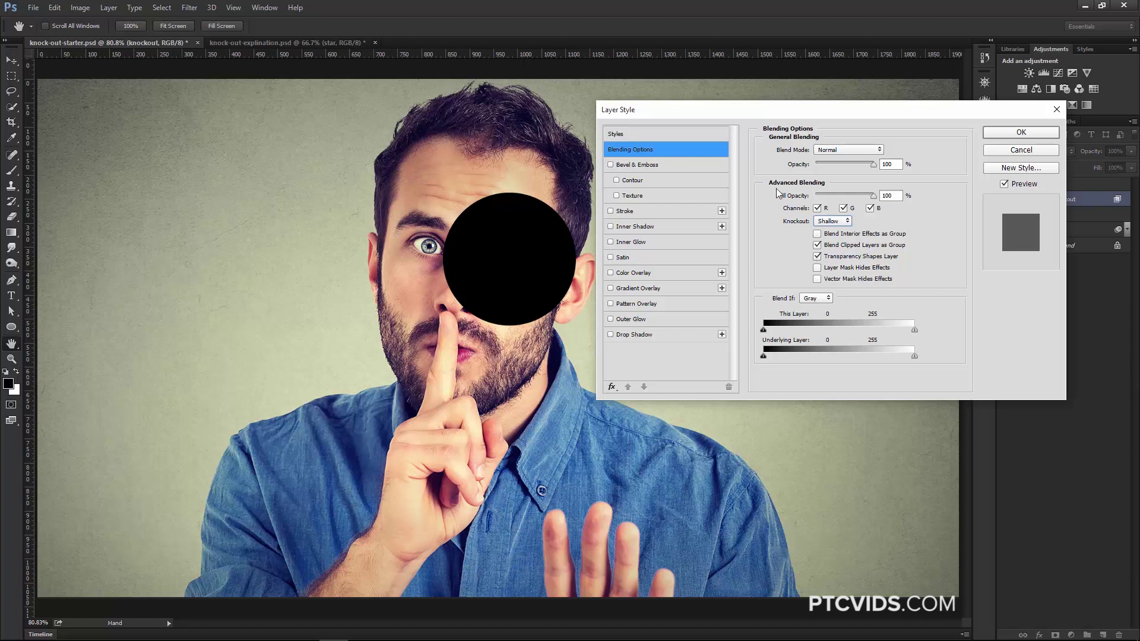
pyautogui.moveTo(872, 196); pyautogui.dragTo(791, 198)
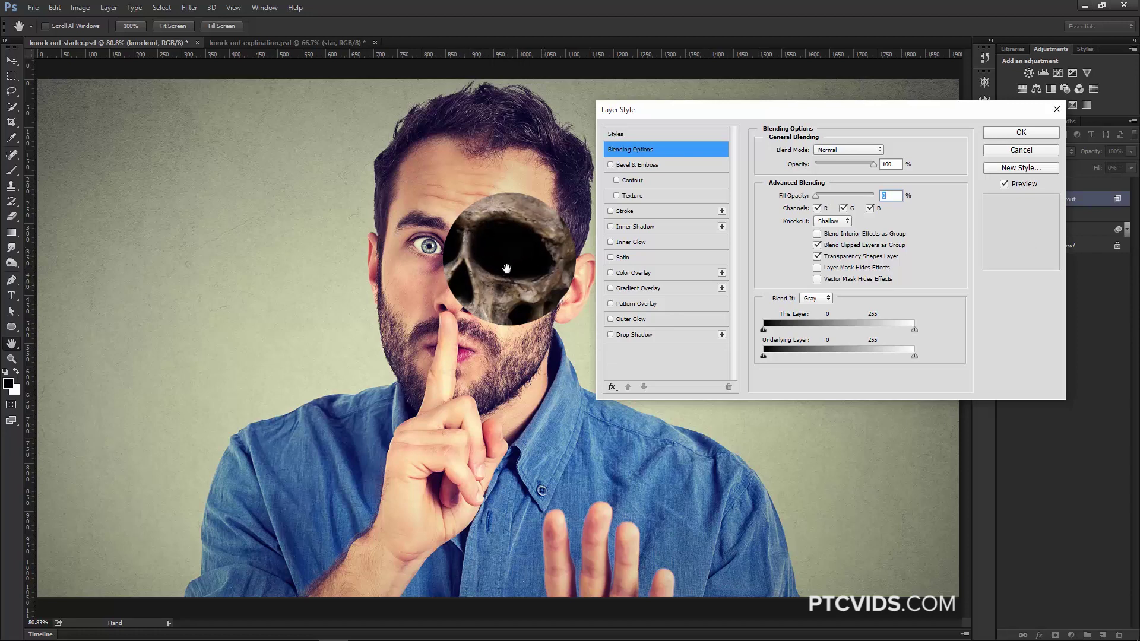
# Add a 16 px inside stroke with a black-to-white linear gradient fill to the knockout circle.
pyautogui.click(611, 211)
pyautogui.click(632, 214)
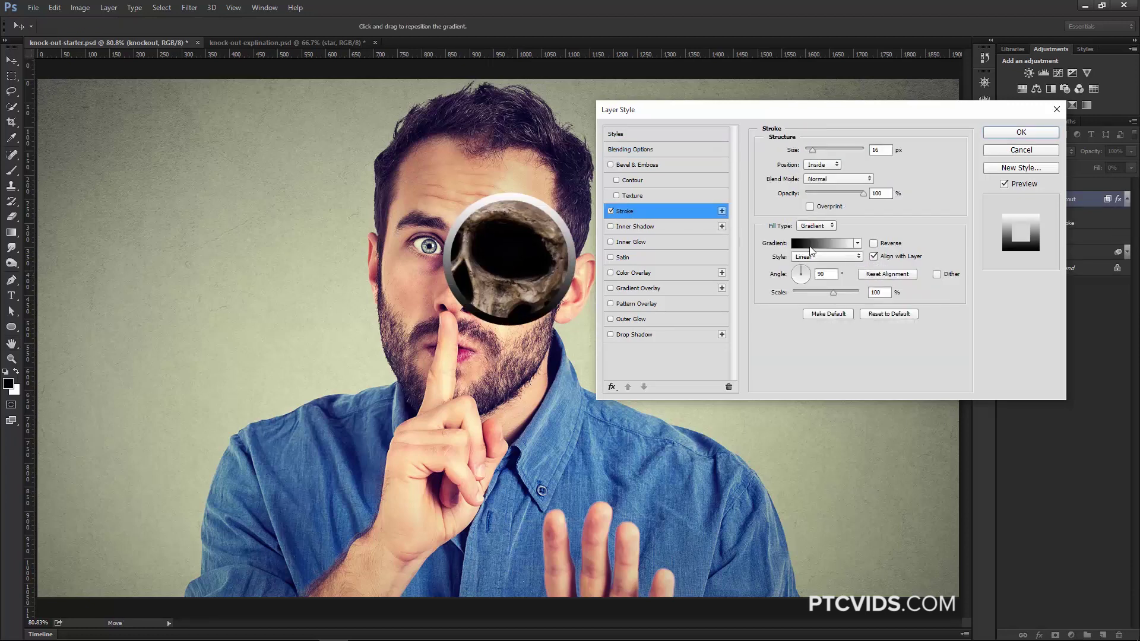
pyautogui.click(815, 225)
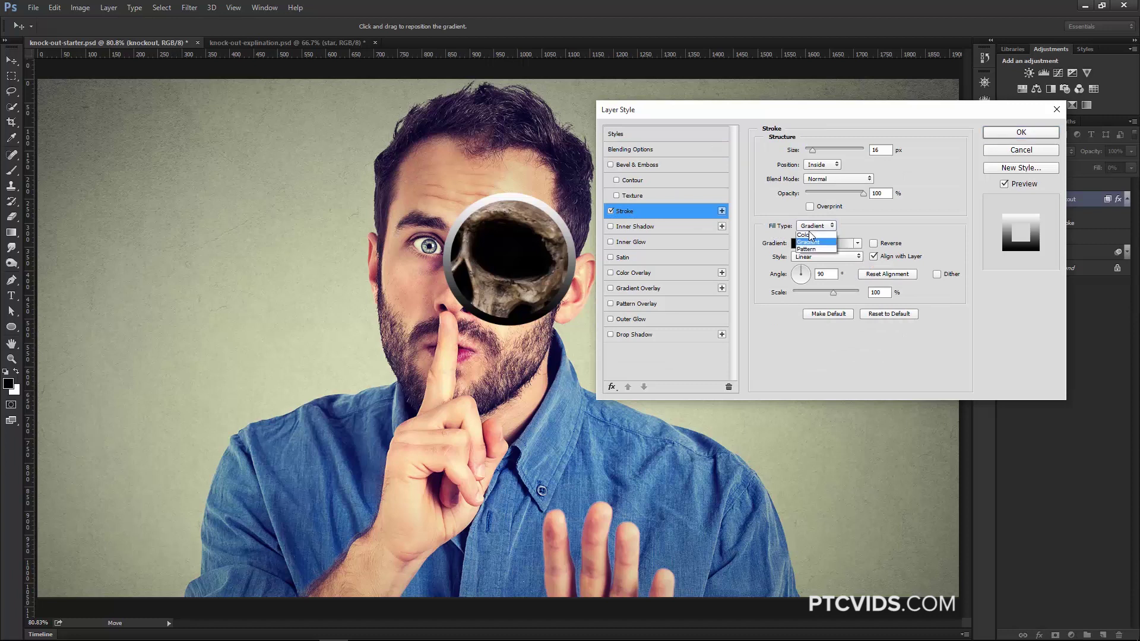
pyautogui.click(811, 247)
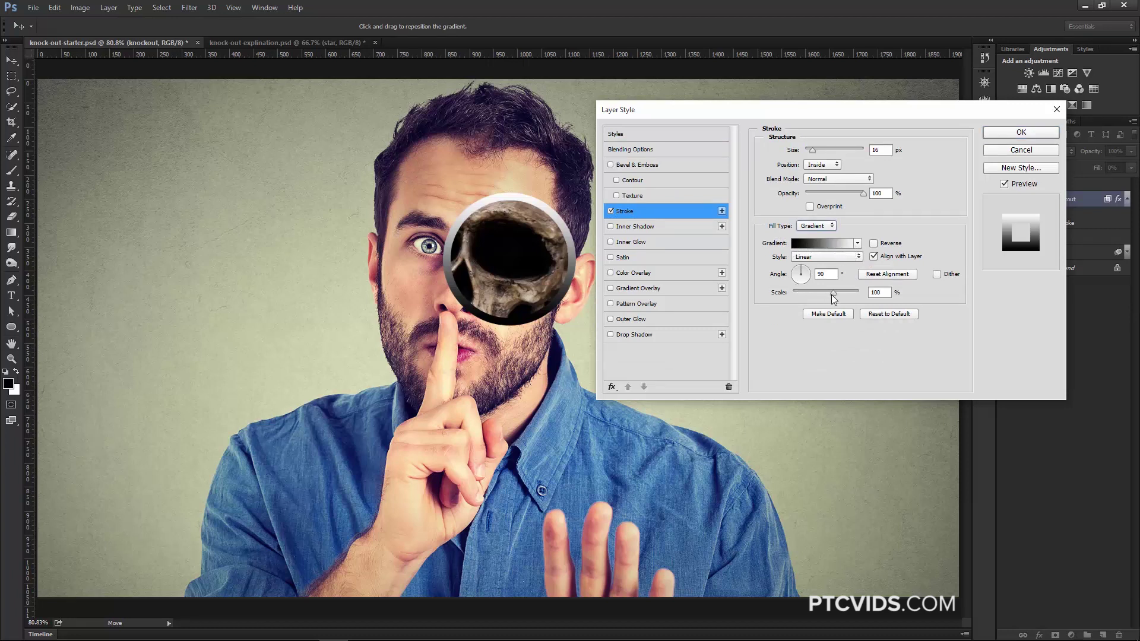
pyautogui.moveTo(833, 293); pyautogui.dragTo(832, 293)
# Add Bevel & Emboss with Contour to the knockout circle and reduce the contour range.
pyautogui.click(632, 166)
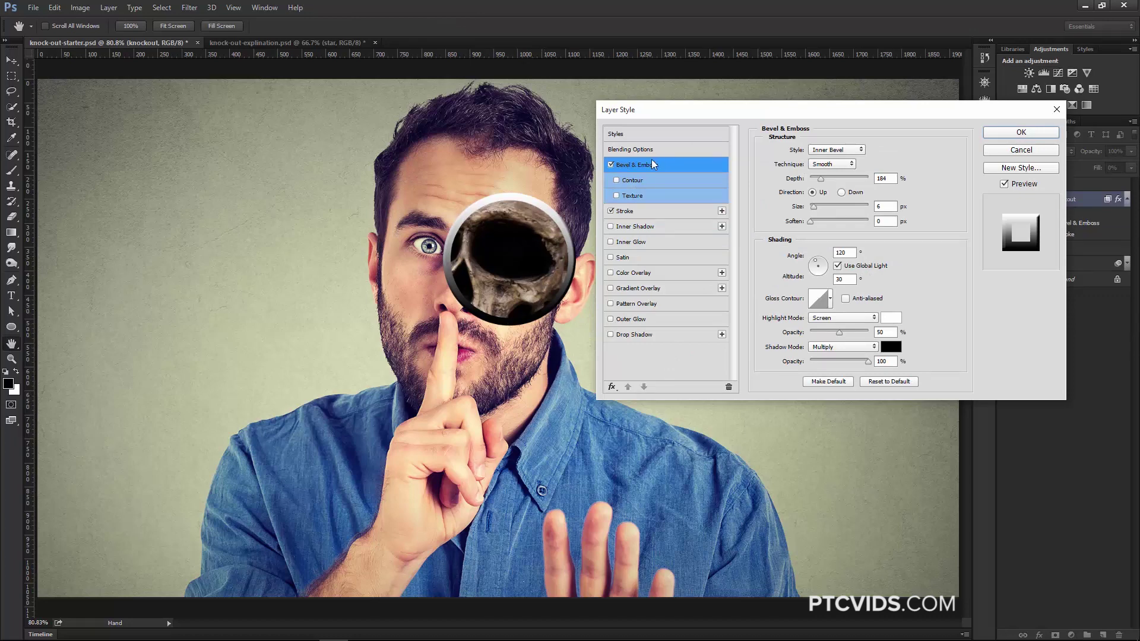
pyautogui.click(633, 182)
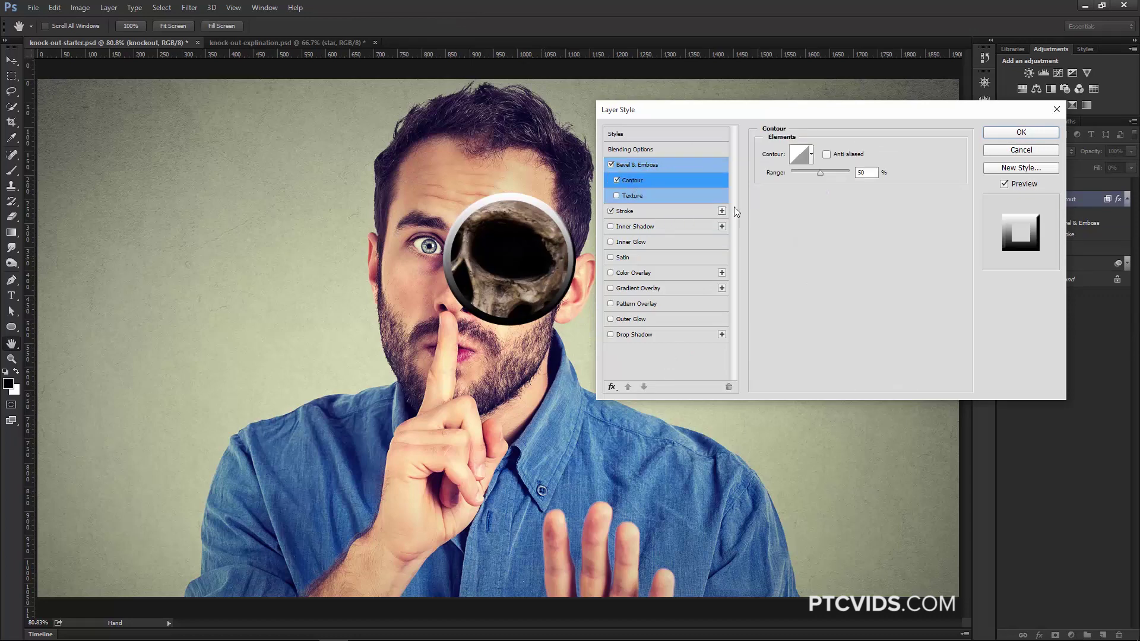
pyautogui.moveTo(820, 173); pyautogui.dragTo(799, 172)
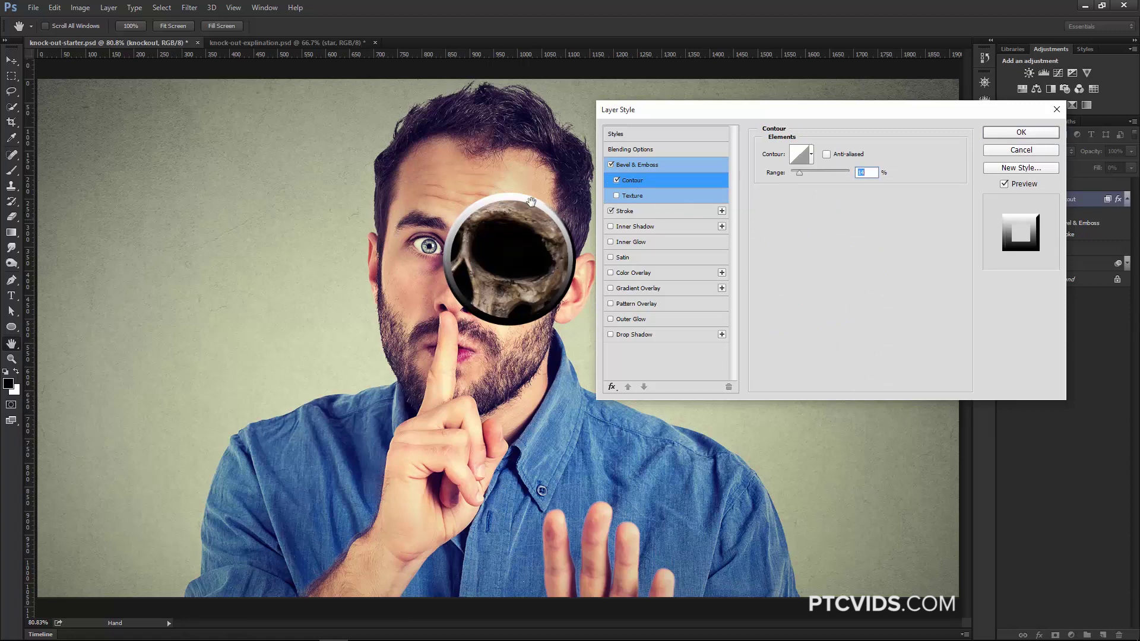
# Add a drop shadow to the knockout circle in the near-black colour 18111b.
pyautogui.click(634, 336)
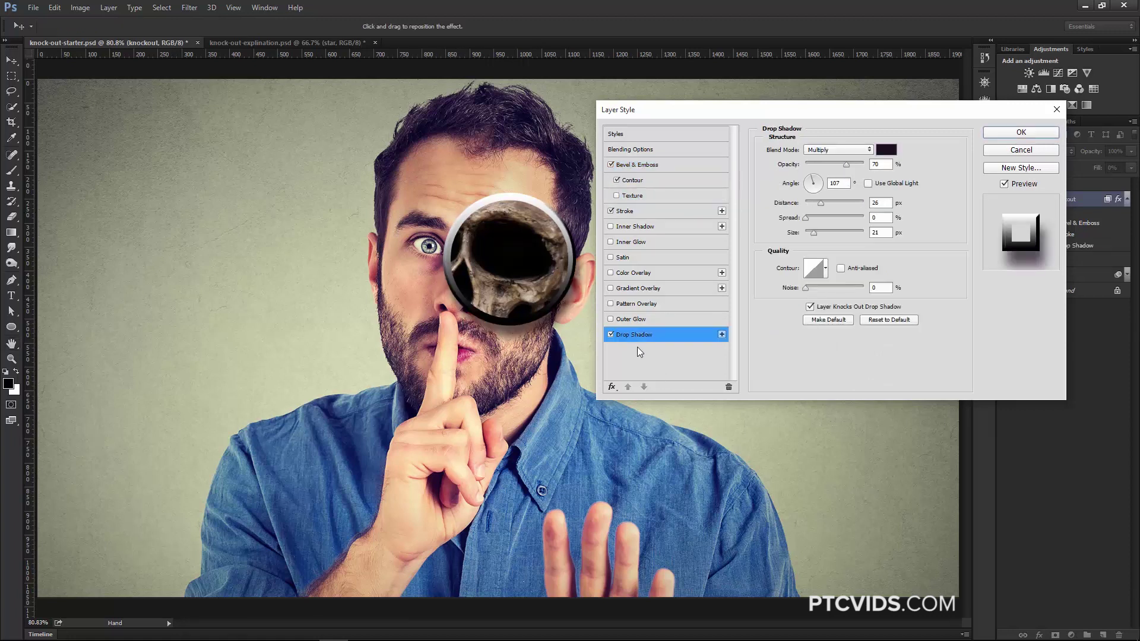
pyautogui.click(885, 155)
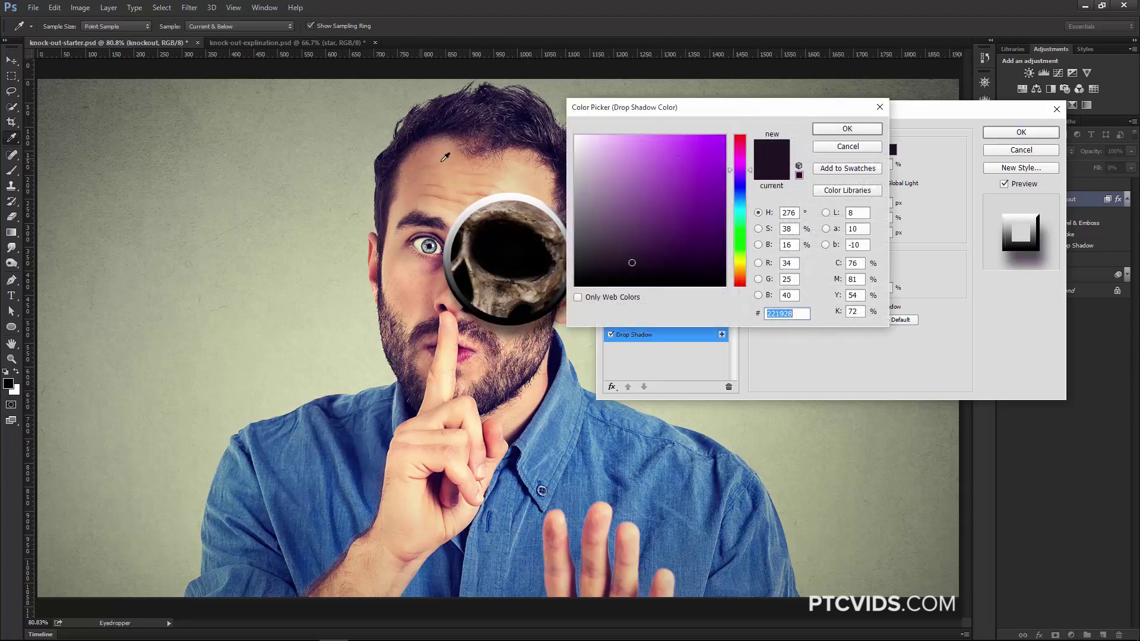
pyautogui.moveTo(432, 140); pyautogui.dragTo(428, 134)
pyautogui.click(631, 270)
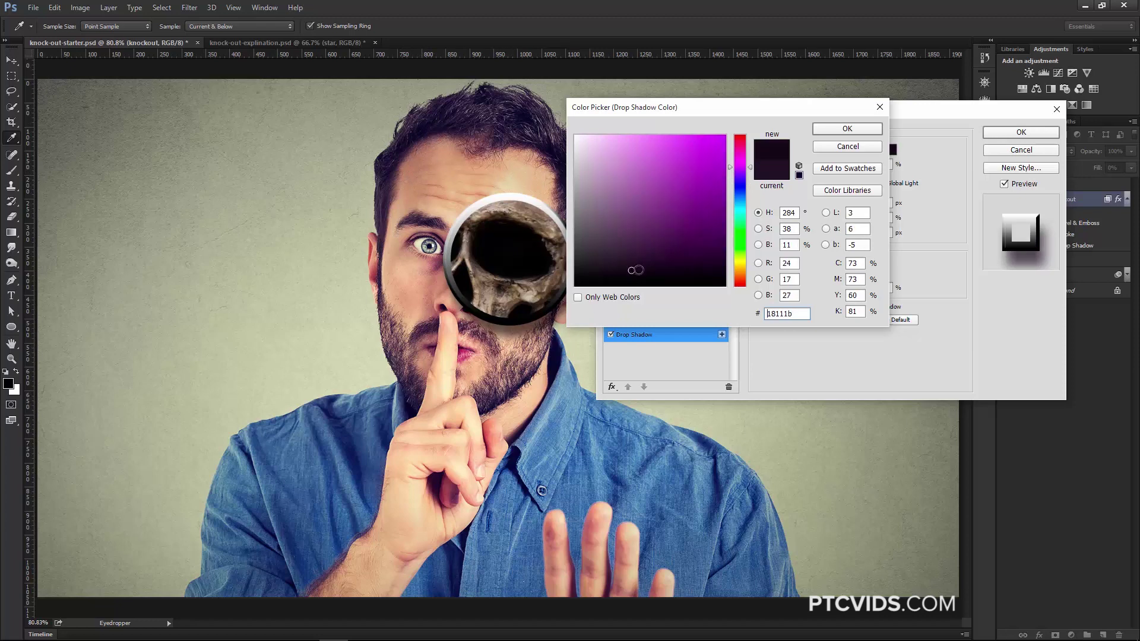
pyautogui.click(843, 131)
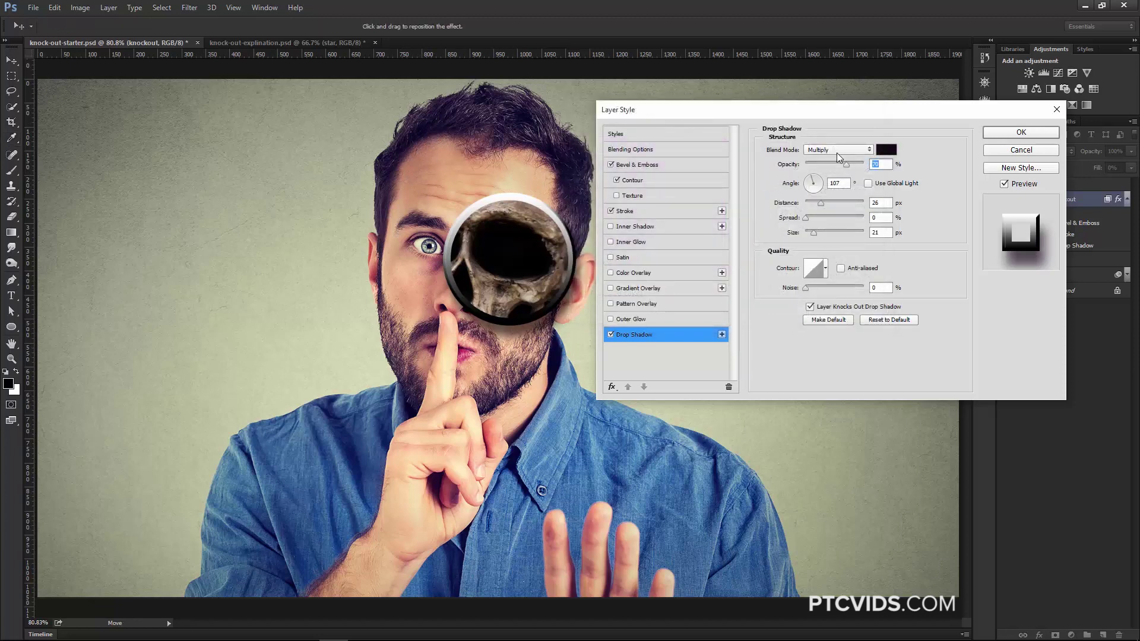
# Set the drop shadow to 66% opacity, 82° angle, 23 px distance and 16 px size.
pyautogui.moveTo(846, 165)
pyautogui.mouseDown()
pyautogui.moveTo(831, 169)
pyautogui.moveTo(843, 164)
pyautogui.mouseUp()
pyautogui.moveTo(813, 233); pyautogui.dragTo(816, 204)
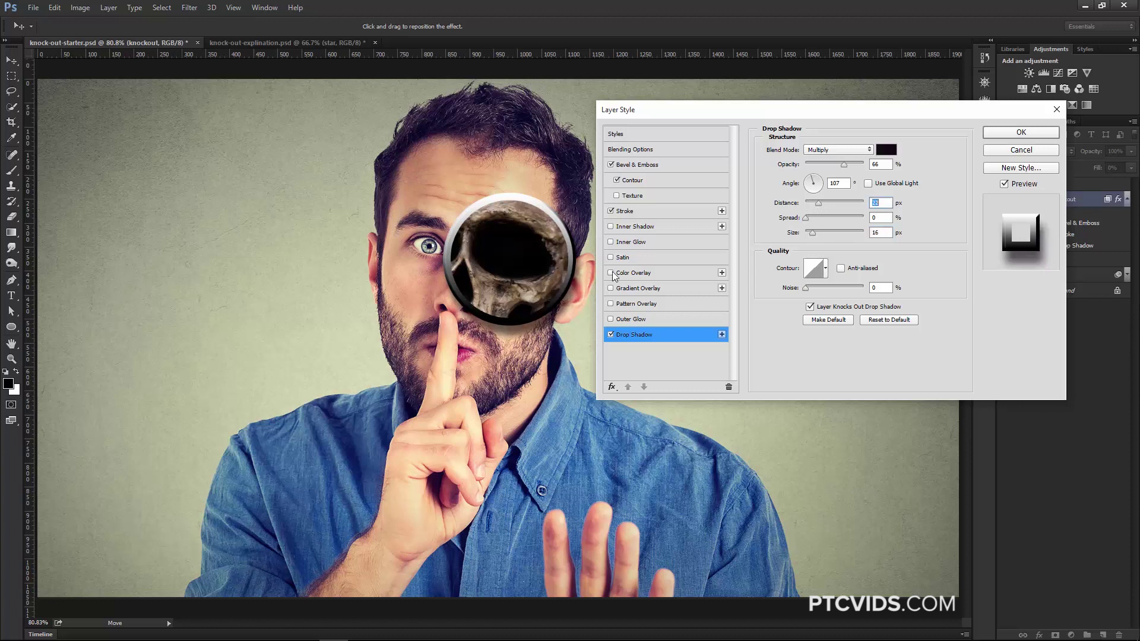
pyautogui.moveTo(541, 326); pyautogui.dragTo(540, 325)
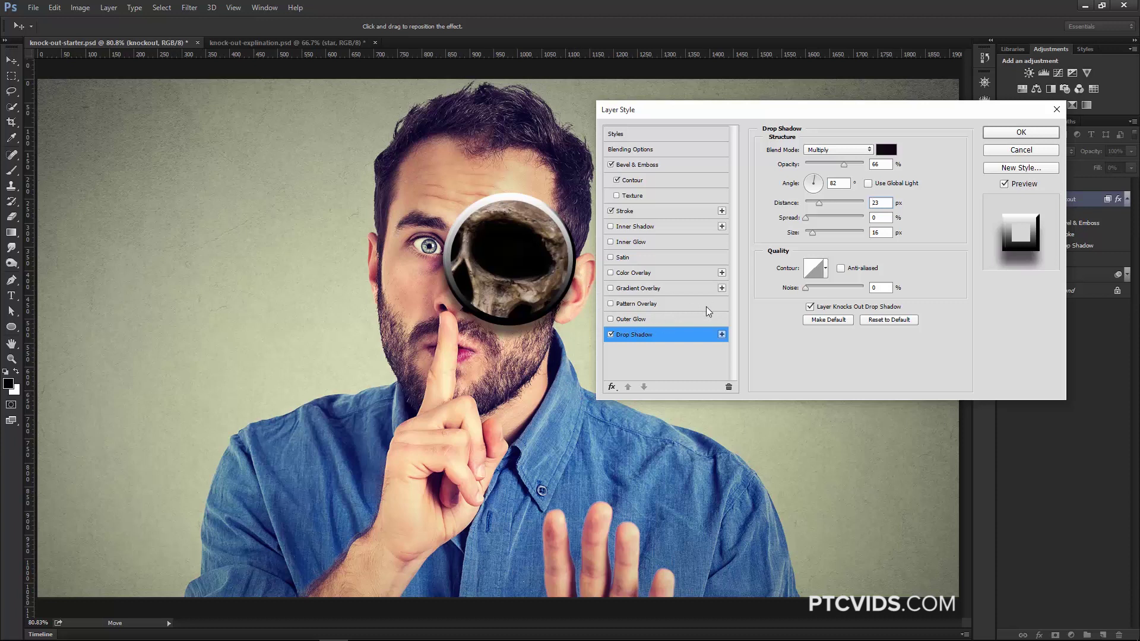
# Try a dark green (07420a) Color Overlay in Color blend mode on the circle and switch it off.
pyautogui.click(637, 275)
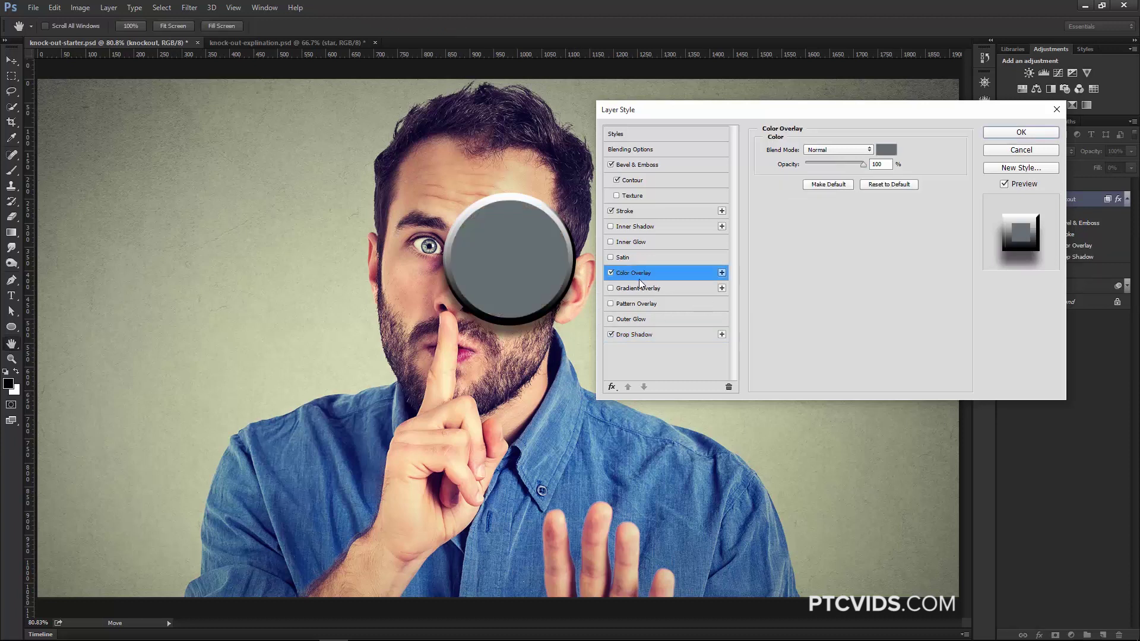
pyautogui.click(839, 150)
pyautogui.click(831, 374)
pyautogui.click(885, 149)
pyautogui.click(738, 235)
pyautogui.click(709, 247)
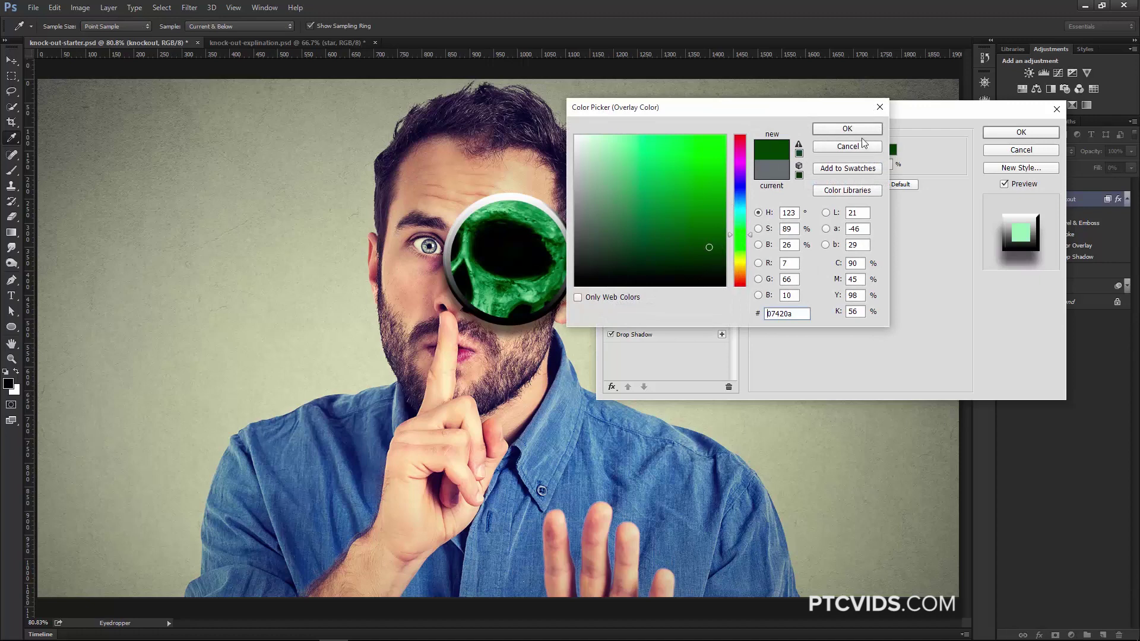
pyautogui.click(847, 130)
pyautogui.click(610, 273)
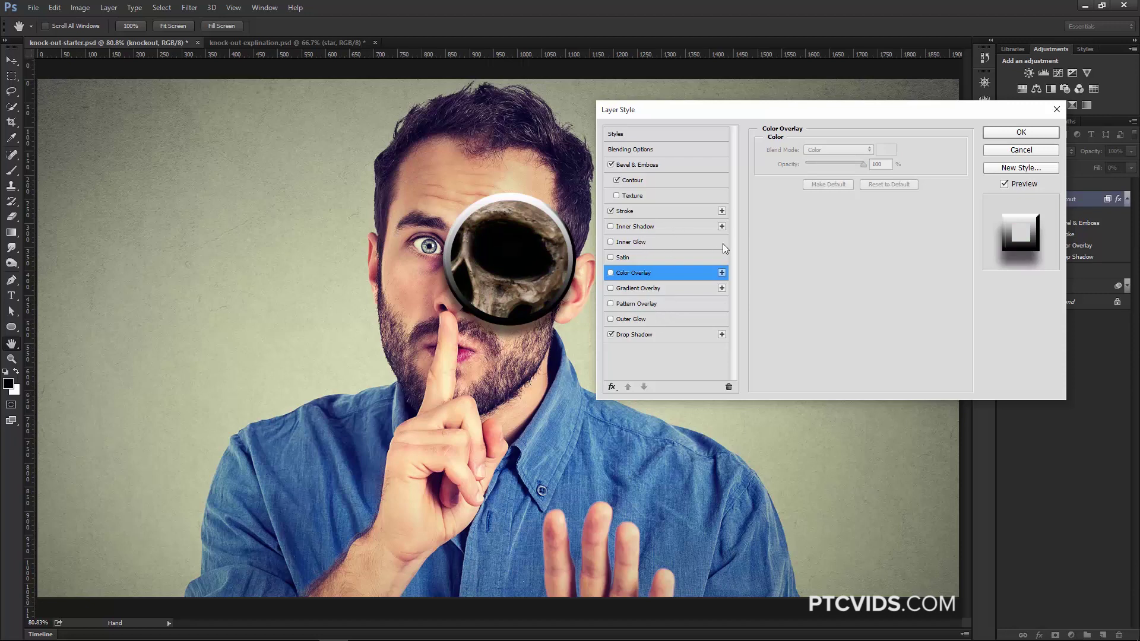
# Apply the layer styles and collapse the knockout layer's effects list.
pyautogui.click(1007, 133)
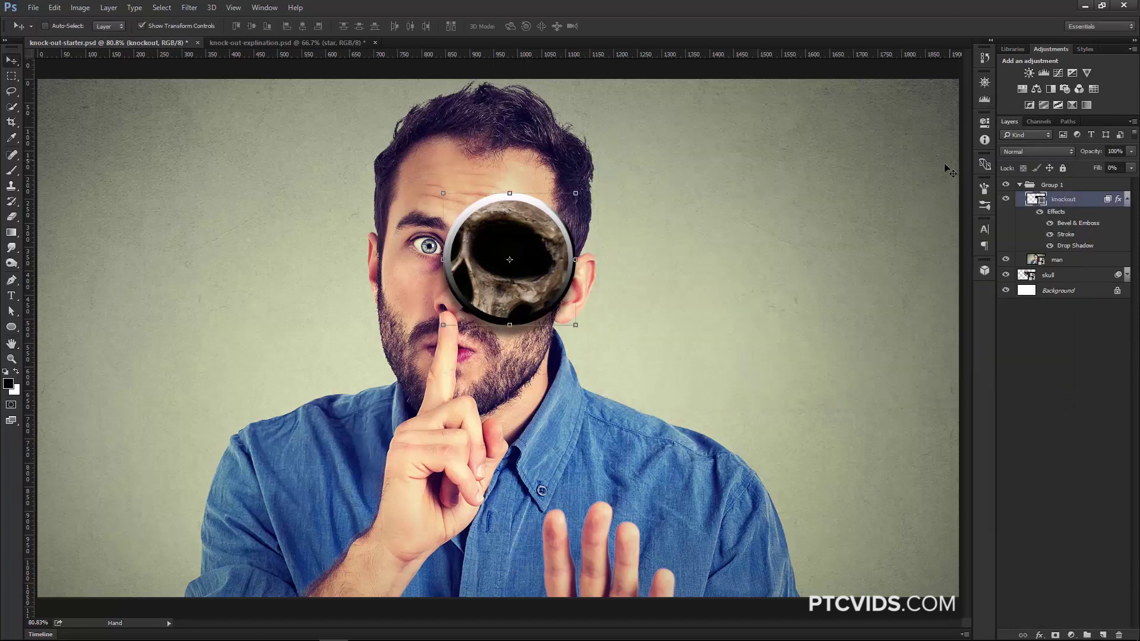
pyautogui.click(1126, 199)
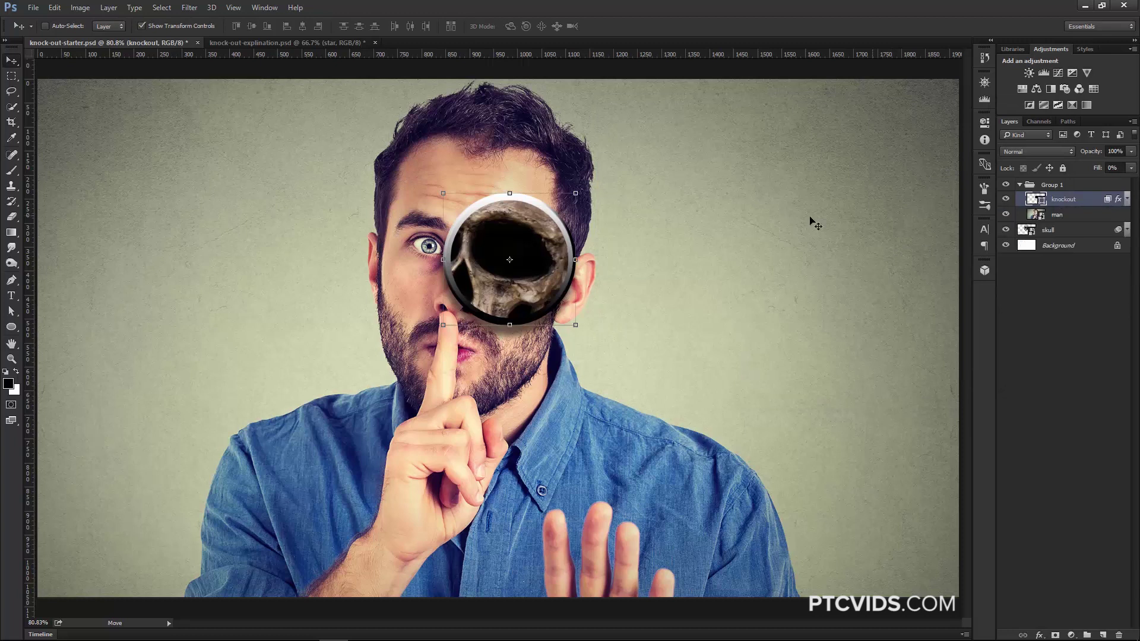
# Move the knockout circle around the man's face and leave it over the forehead and the eye it first covered.
pyautogui.moveTo(523, 224); pyautogui.dragTo(523, 186)
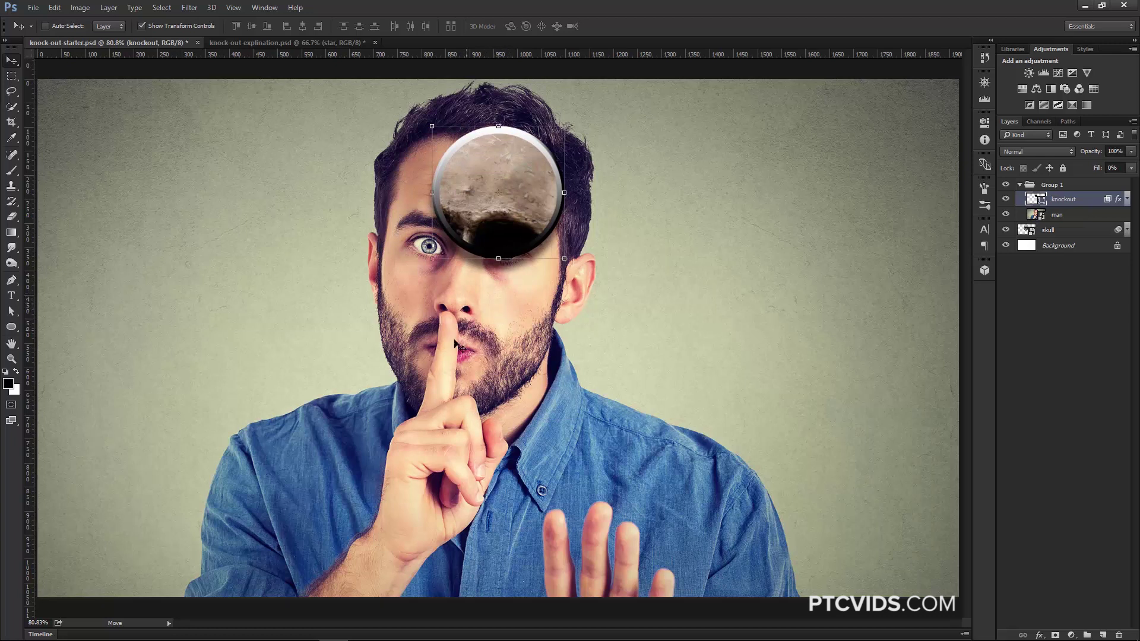
pyautogui.moveTo(520, 199); pyautogui.dragTo(460, 327)
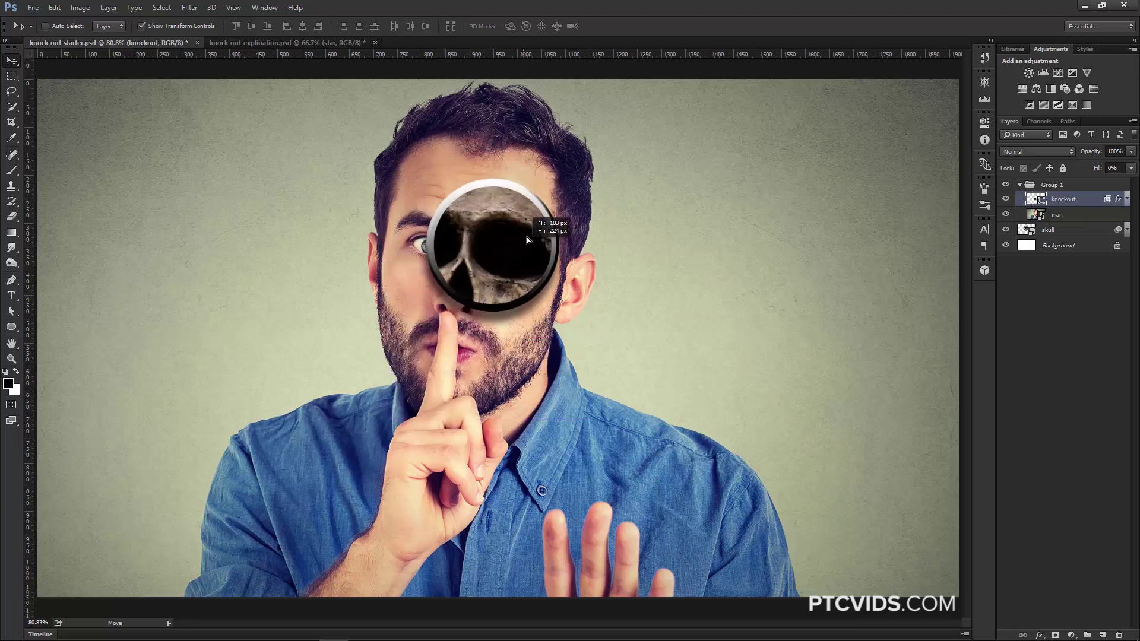
pyautogui.moveTo(526, 237); pyautogui.dragTo(536, 215)
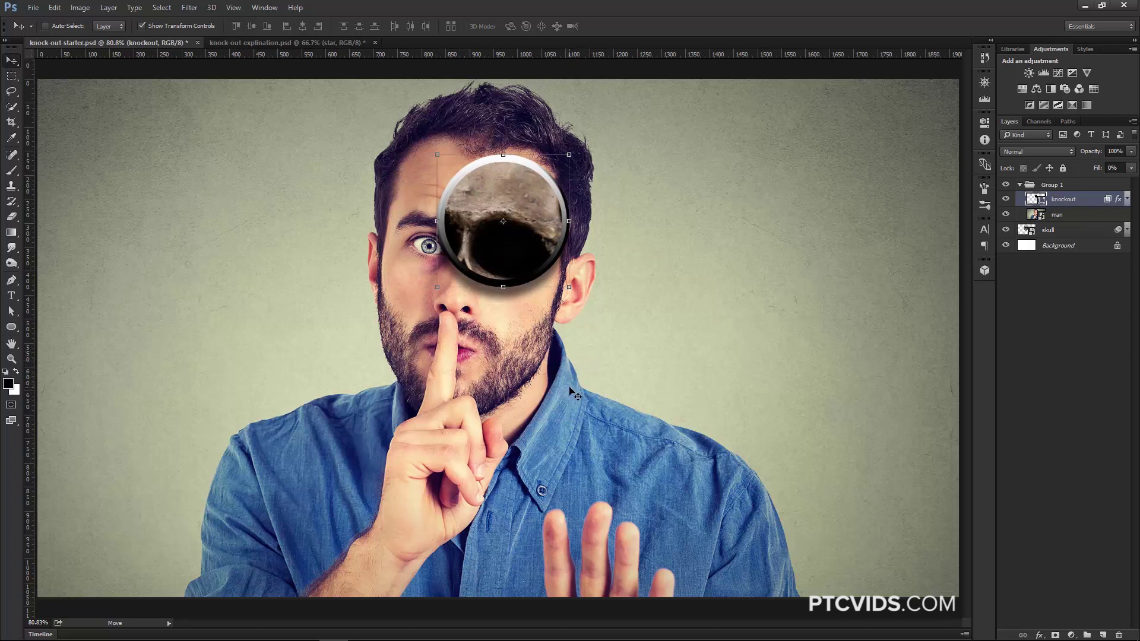
pyautogui.moveTo(533, 274); pyautogui.dragTo(519, 269)
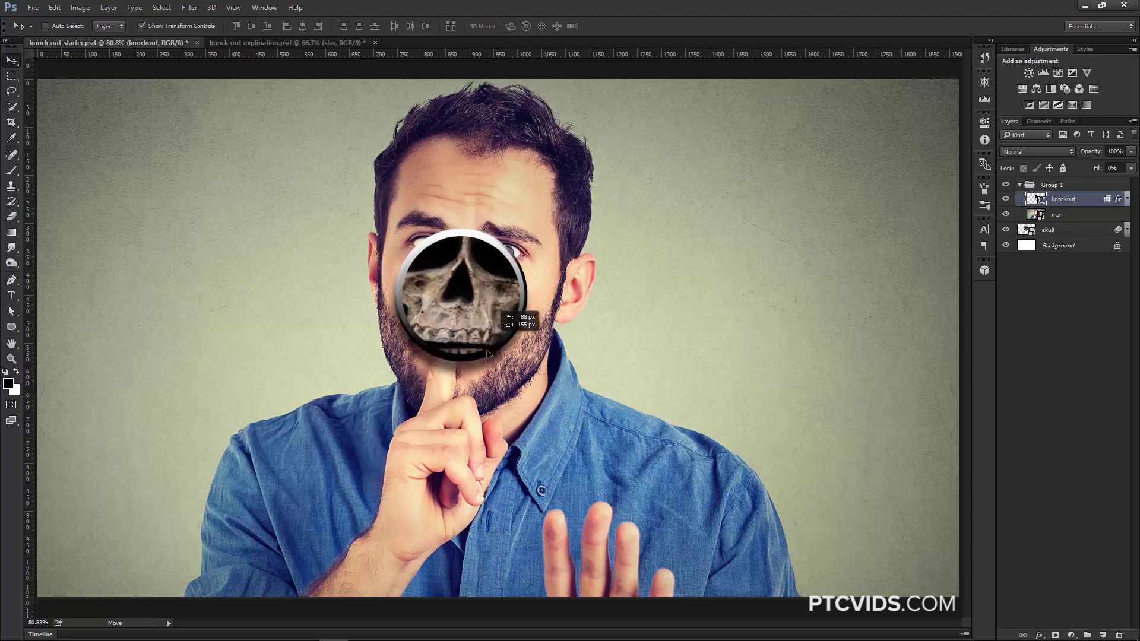
pyautogui.moveTo(492, 365); pyautogui.dragTo(496, 379)
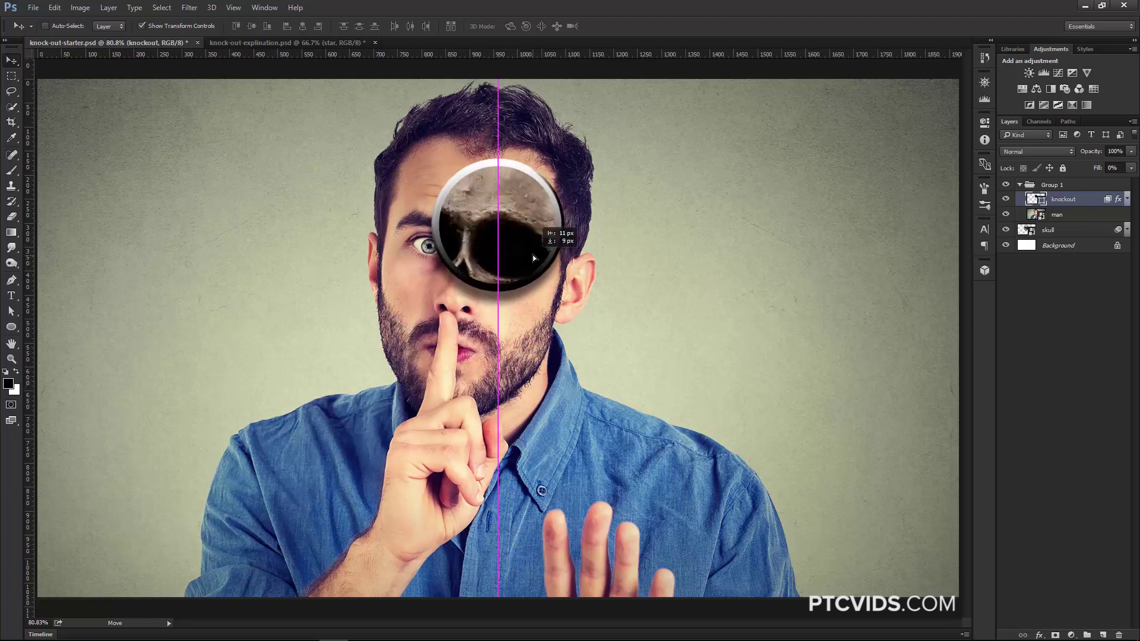
pyautogui.moveTo(498, 289); pyautogui.dragTo(500, 291)
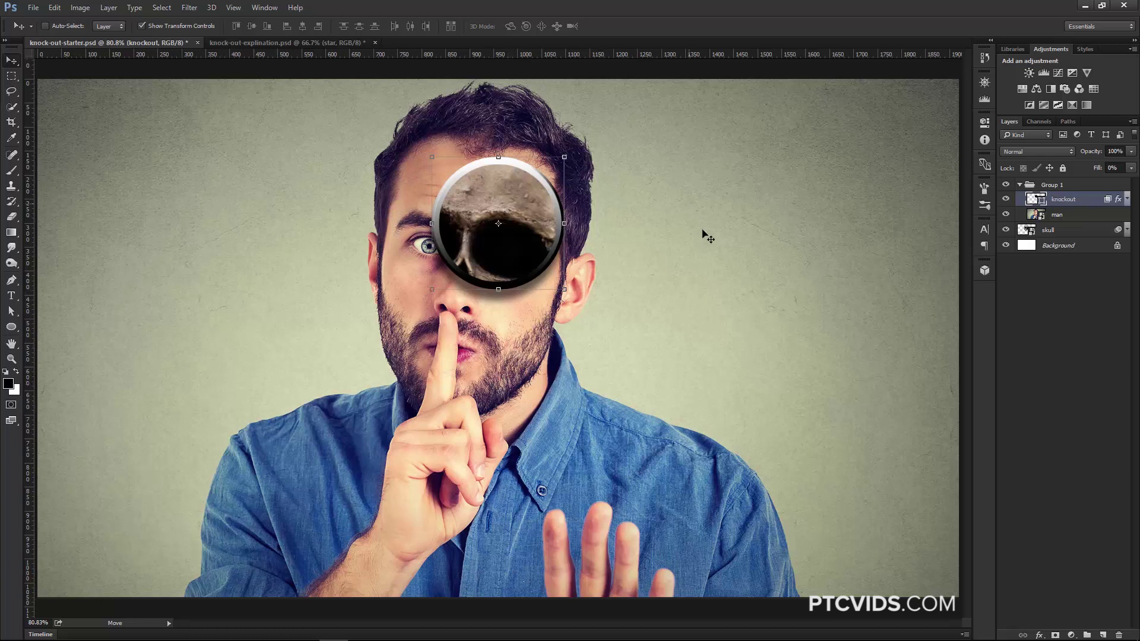
# Select the man's raised index finger on the man layer with the Quick Selection tool.
pyautogui.click(1069, 218)
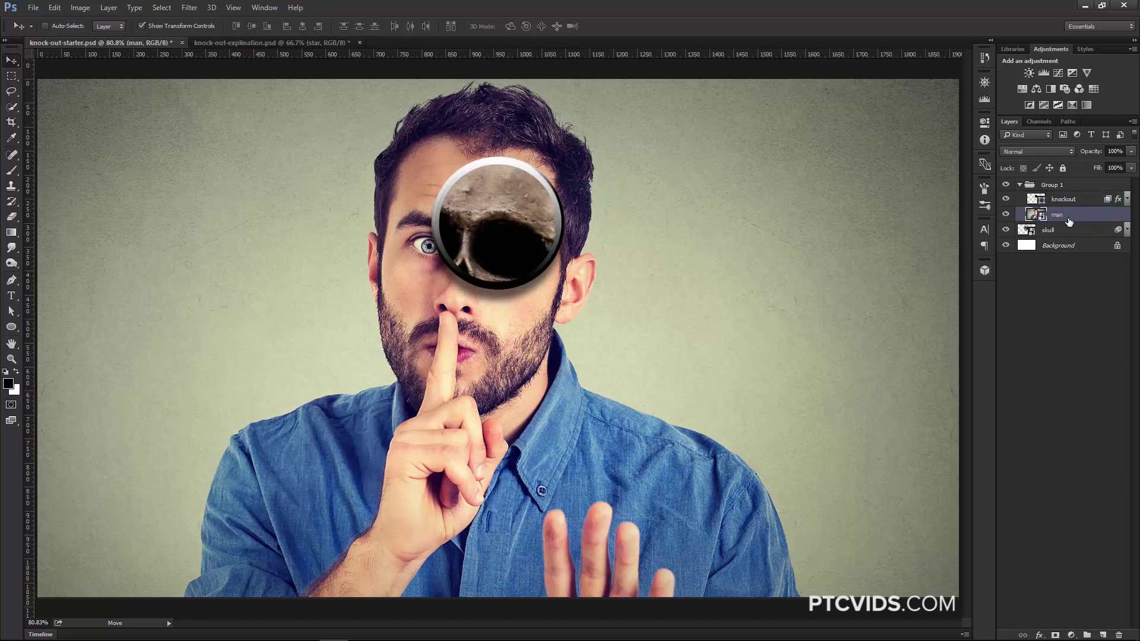
pyautogui.click(12, 108)
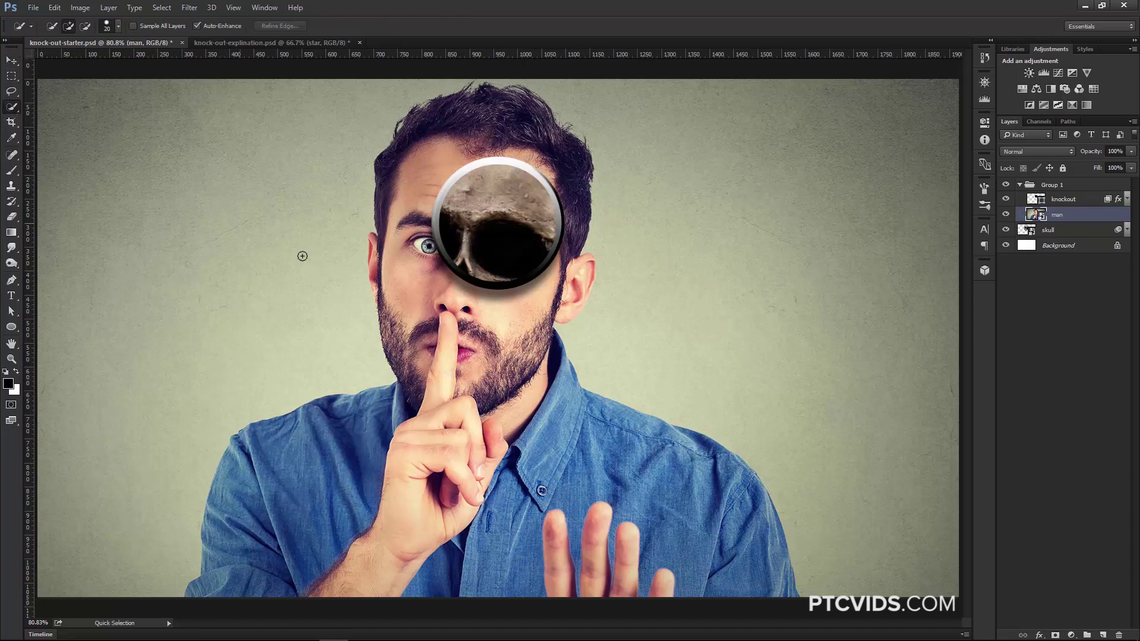
pyautogui.moveTo(445, 319); pyautogui.dragTo(438, 398)
# Refine the finger selection by slightly smoothing its edge and shifting the edge inward.
pyautogui.click(279, 26)
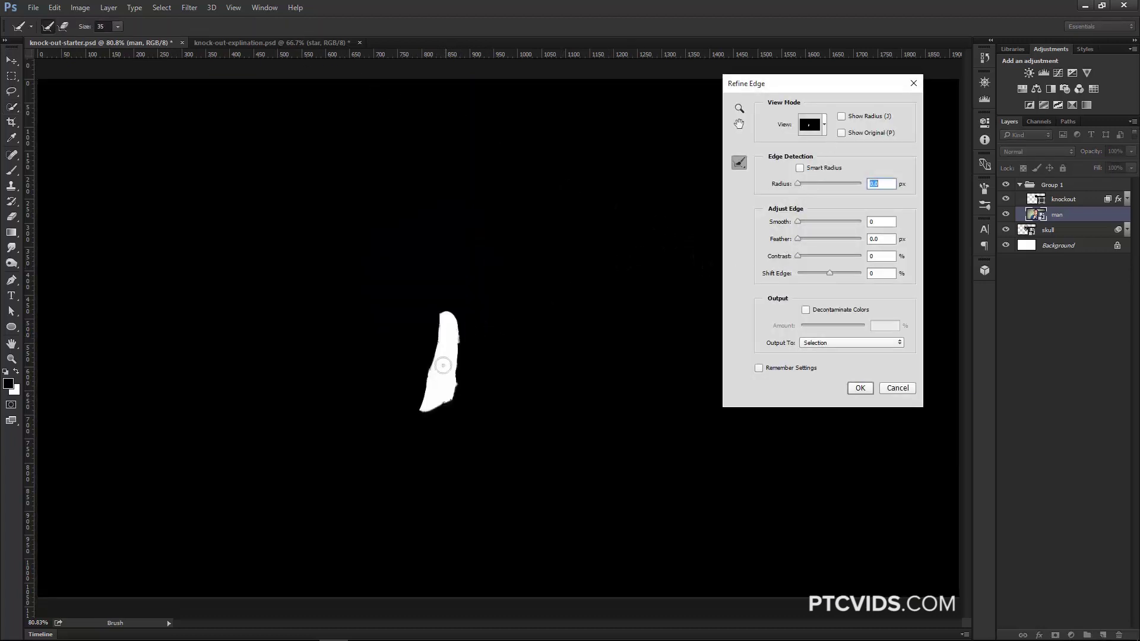
pyautogui.moveTo(796, 222); pyautogui.dragTo(803, 224)
pyautogui.moveTo(828, 273); pyautogui.dragTo(823, 272)
pyautogui.click(858, 388)
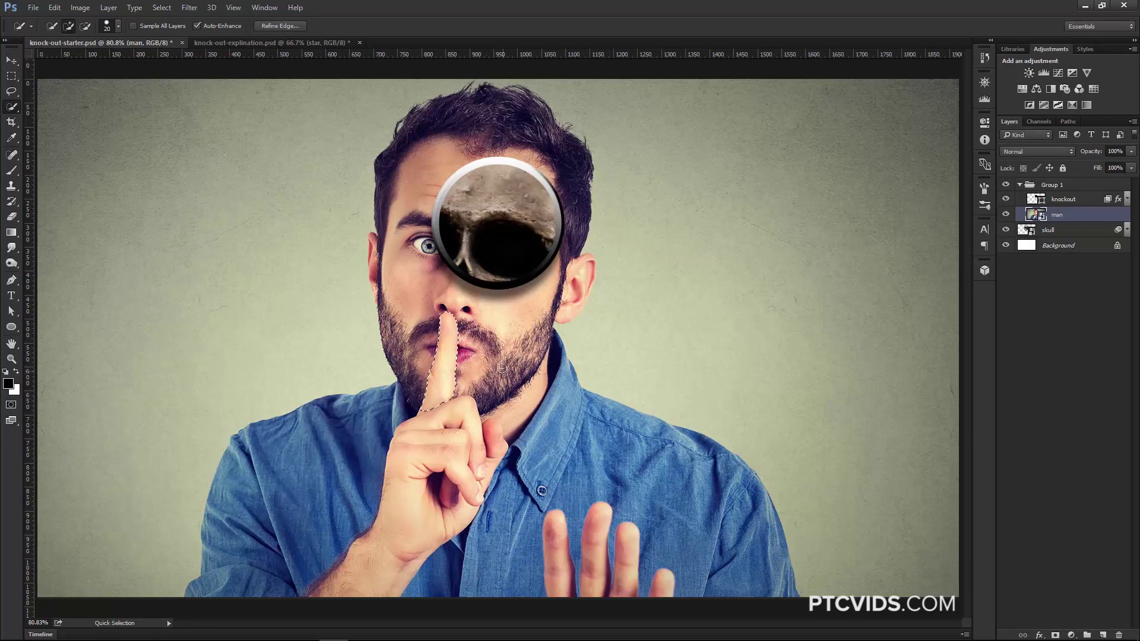
# Check the edges of the finger selection up close as a Quick Mask overlay, and return to the normal selection.
pyautogui.press('z')
pyautogui.moveTo(461, 343); pyautogui.dragTo(478, 364)
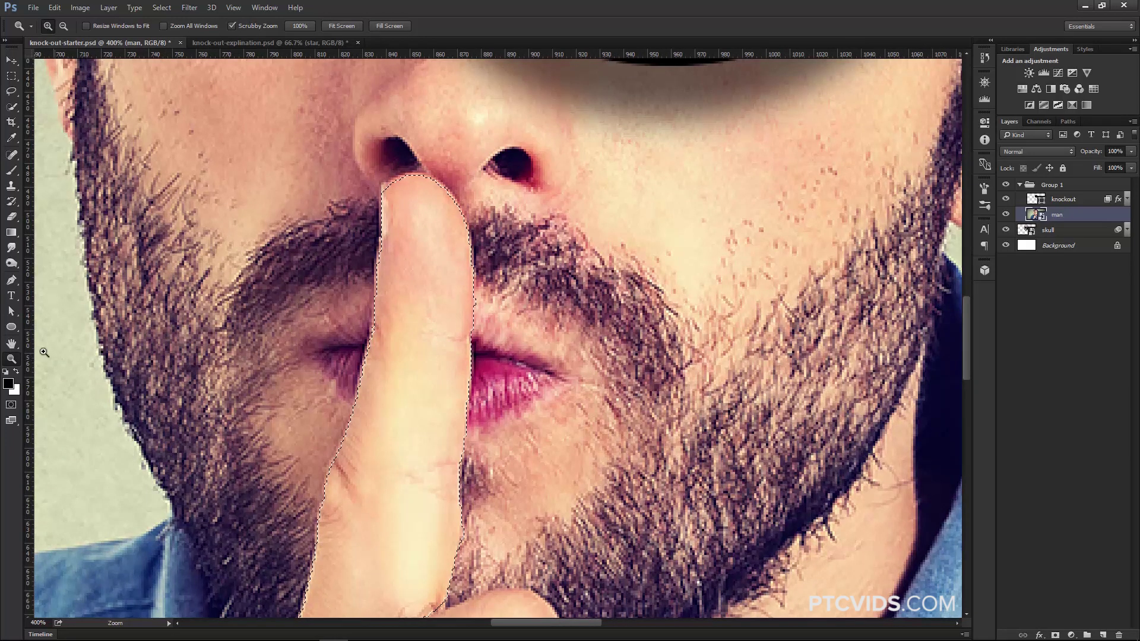
pyautogui.click(14, 408)
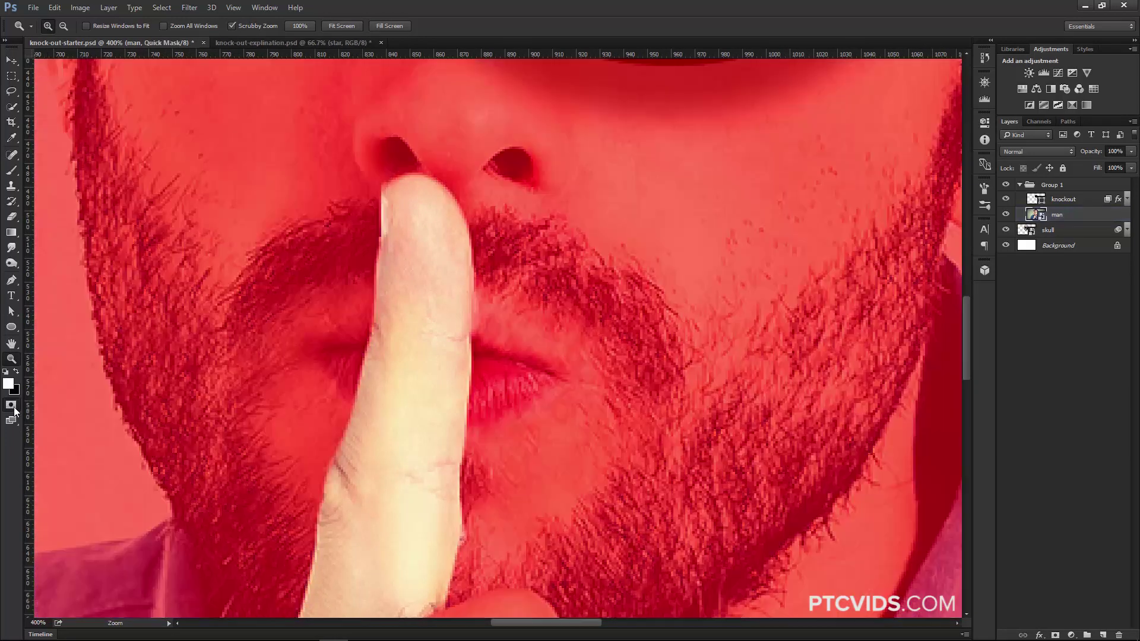
pyautogui.press('b')
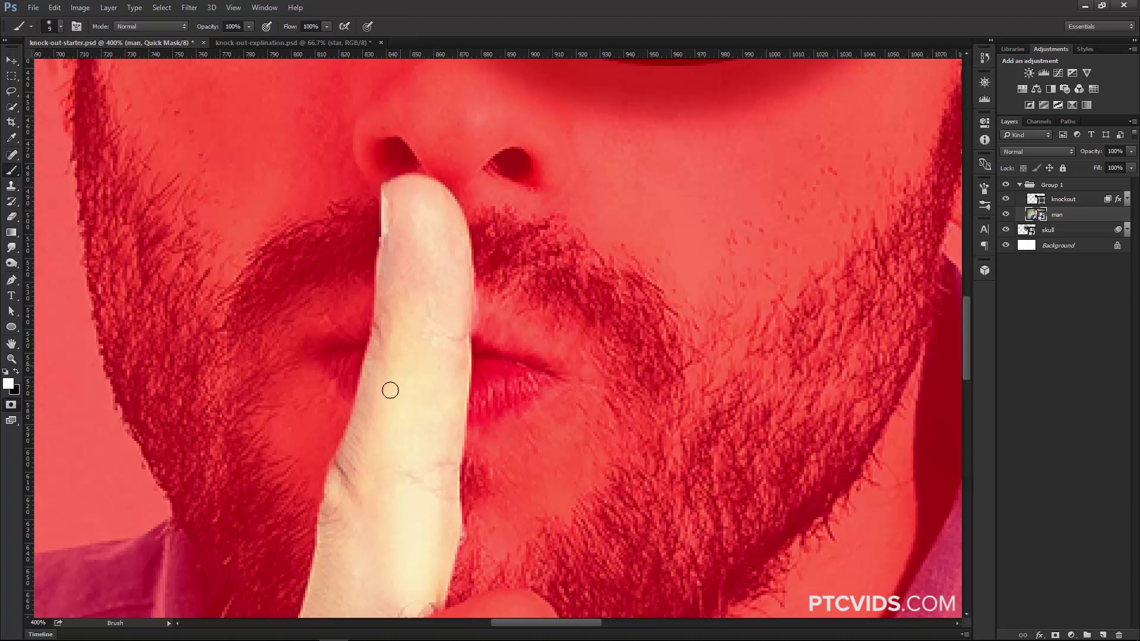
pyautogui.press('x')
pyautogui.press('q')
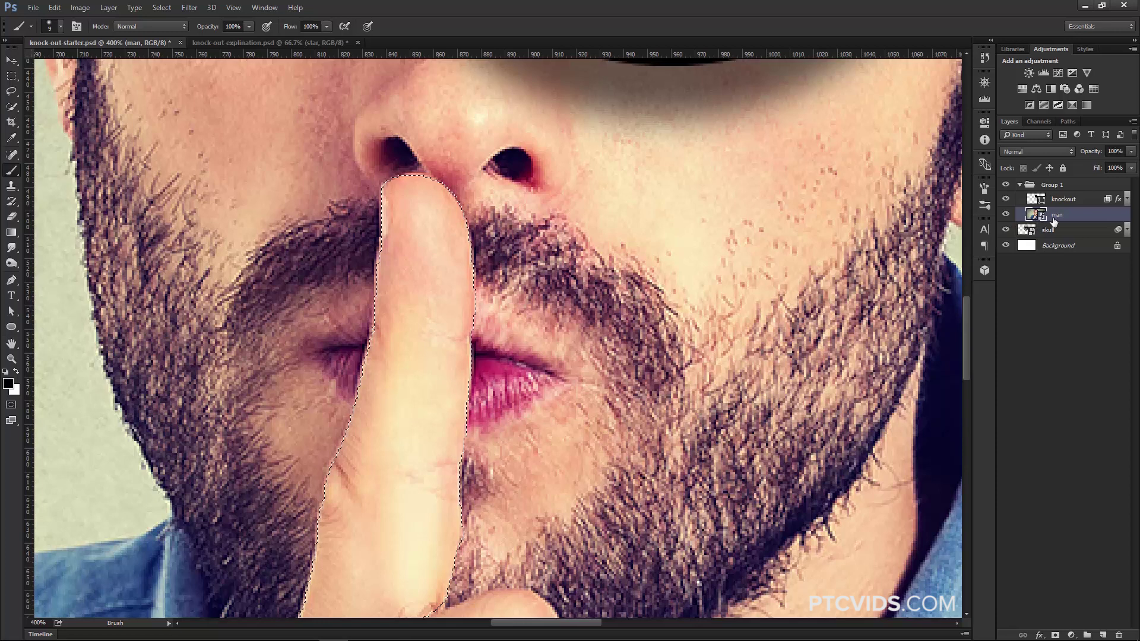
# Copy the selected finger from the man layer to a new layer above the knockout layer and name it "finger".
pyautogui.press('ctrl')
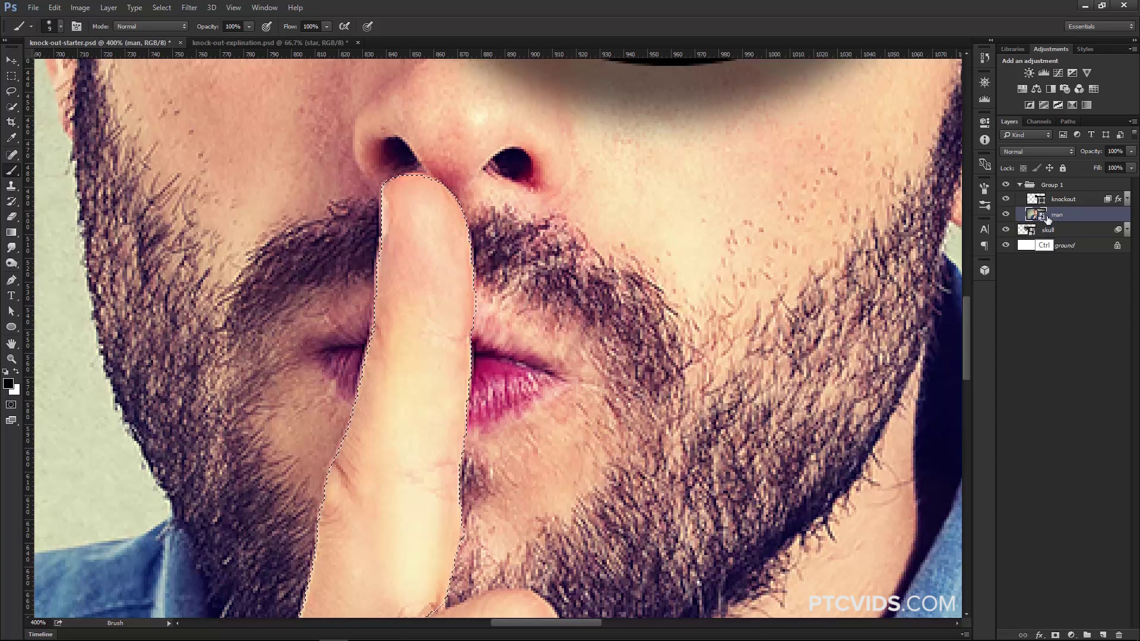
pyautogui.hotkey('ctrl', 'j')
pyautogui.hotkey('ctrl', ']')
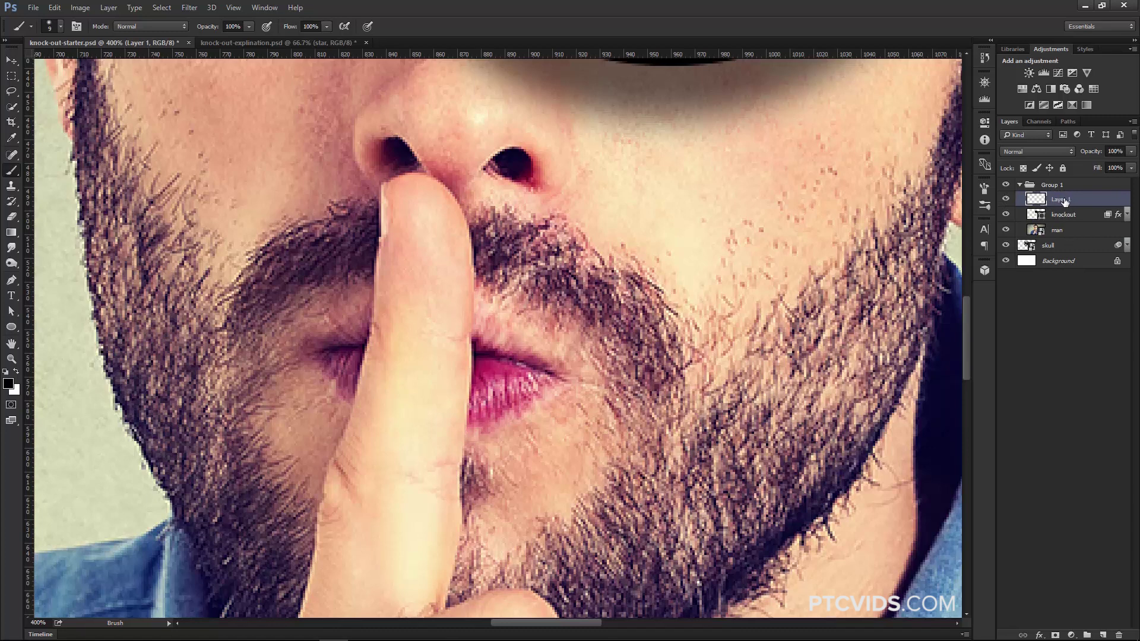
pyautogui.doubleClick(1062, 200)
pyautogui.write('finger')
# Select the knockout layer and reposition its circle so that it is centred over both of the man's eyes.
pyautogui.click(1048, 218)
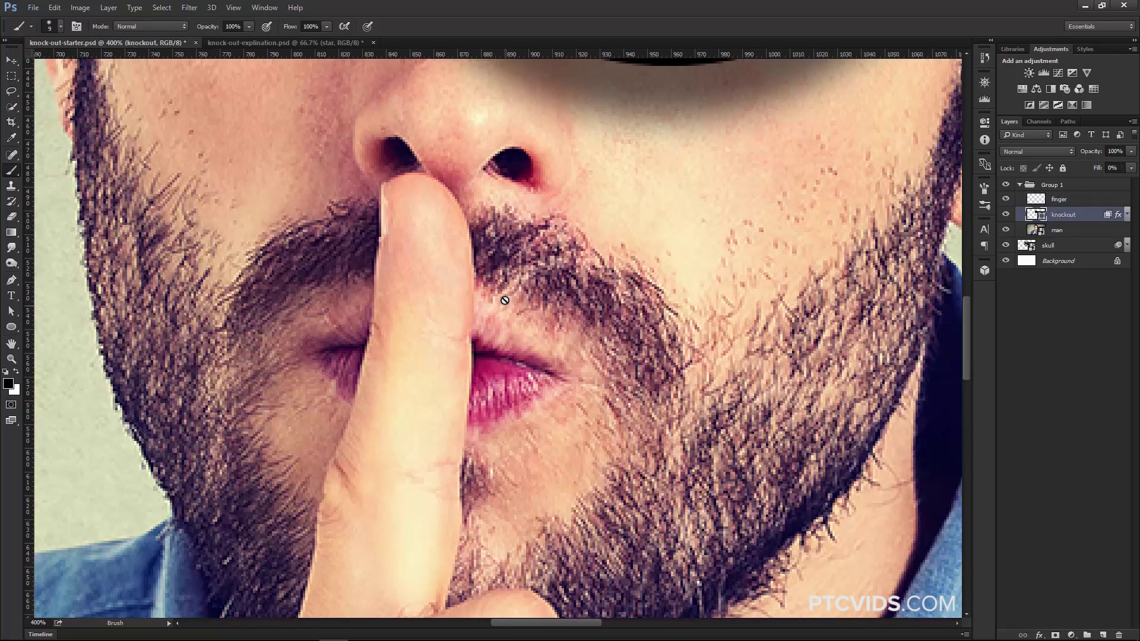
pyautogui.press('z')
pyautogui.keyDown('alt'); pyautogui.click(491, 379); pyautogui.keyUp('alt')
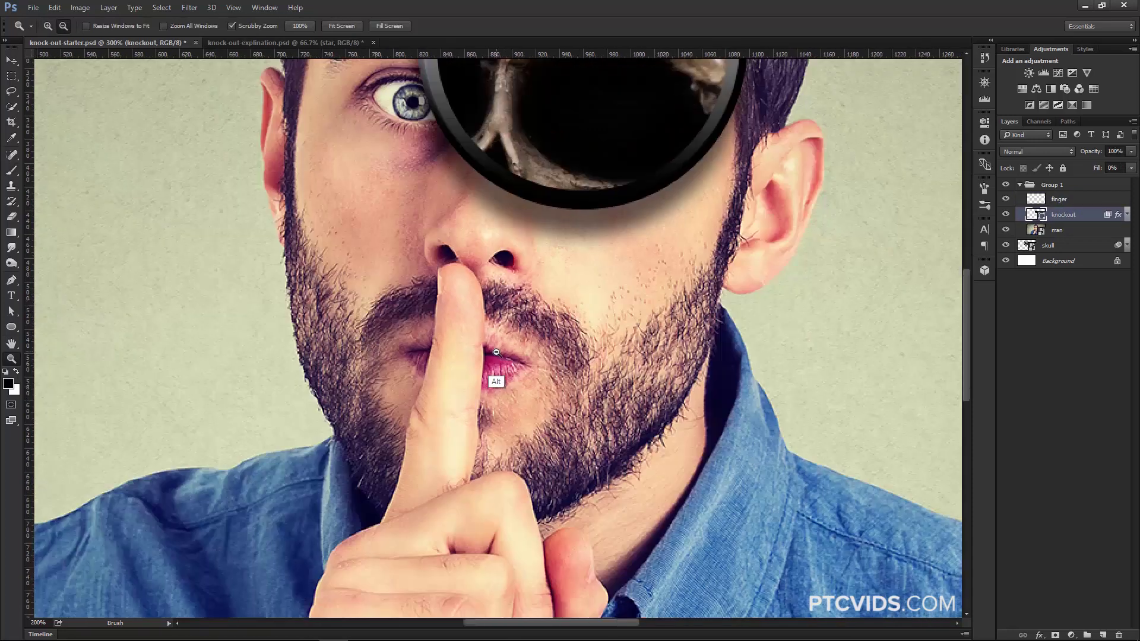
pyautogui.press('b')
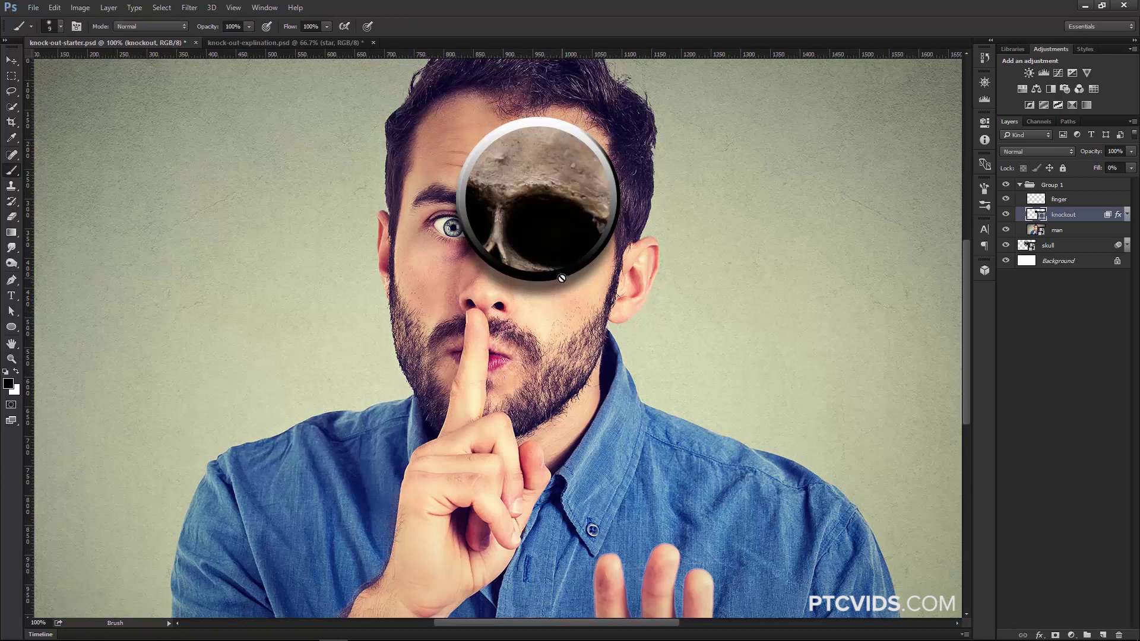
pyautogui.press('v')
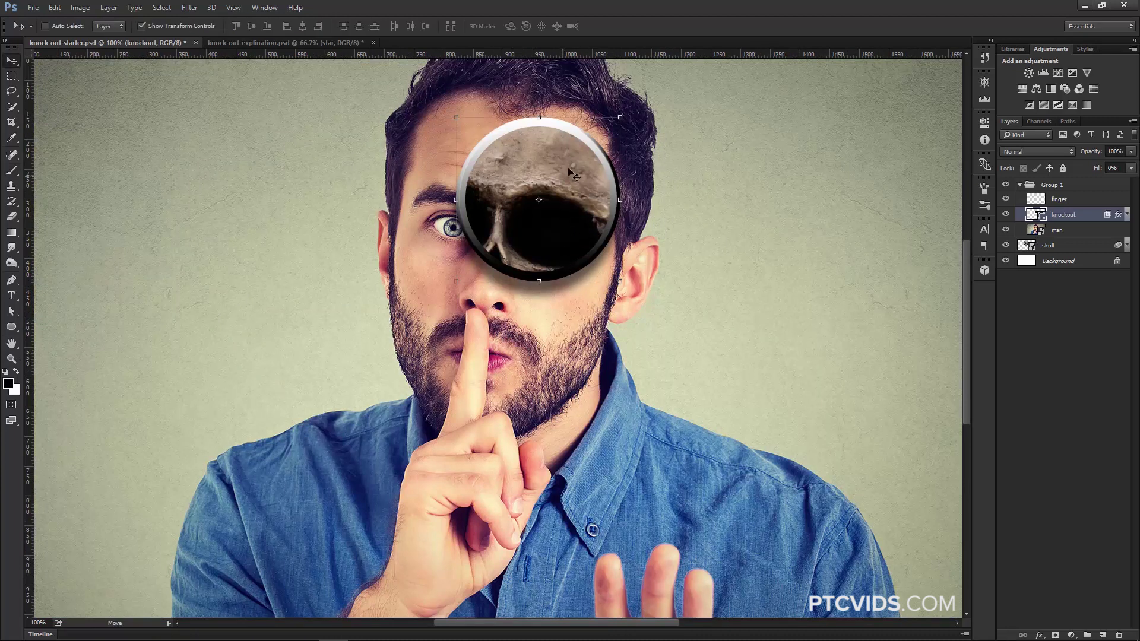
pyautogui.moveTo(571, 168); pyautogui.dragTo(528, 152)
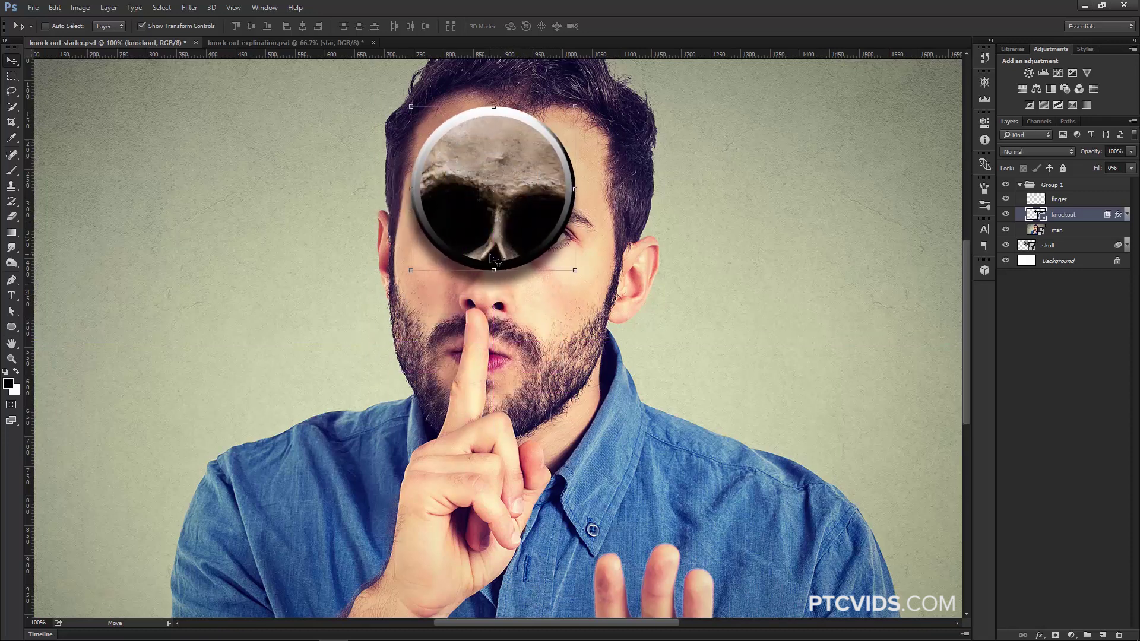
pyautogui.moveTo(551, 194)
pyautogui.mouseDown()
pyautogui.moveTo(552, 295)
pyautogui.moveTo(579, 173)
pyautogui.moveTo(529, 274)
pyautogui.moveTo(566, 211)
pyautogui.moveTo(558, 202)
pyautogui.mouseUp()
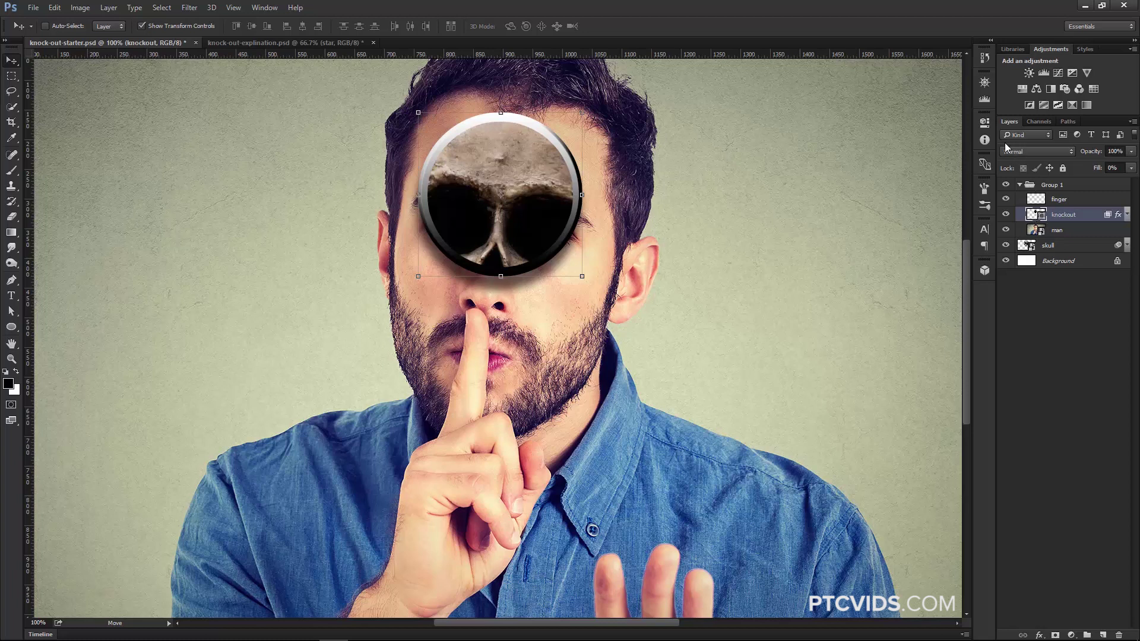
# Feather the knockout circle's shape mask by 4.7 px and hide all of its layer effects.
pyautogui.click(984, 123)
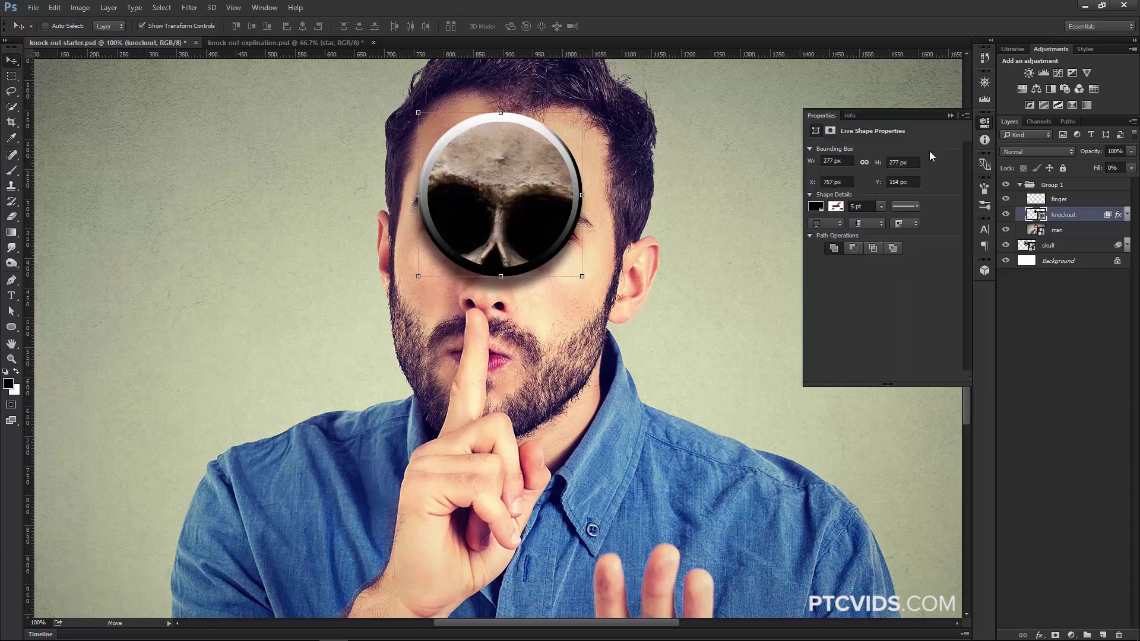
pyautogui.click(831, 131)
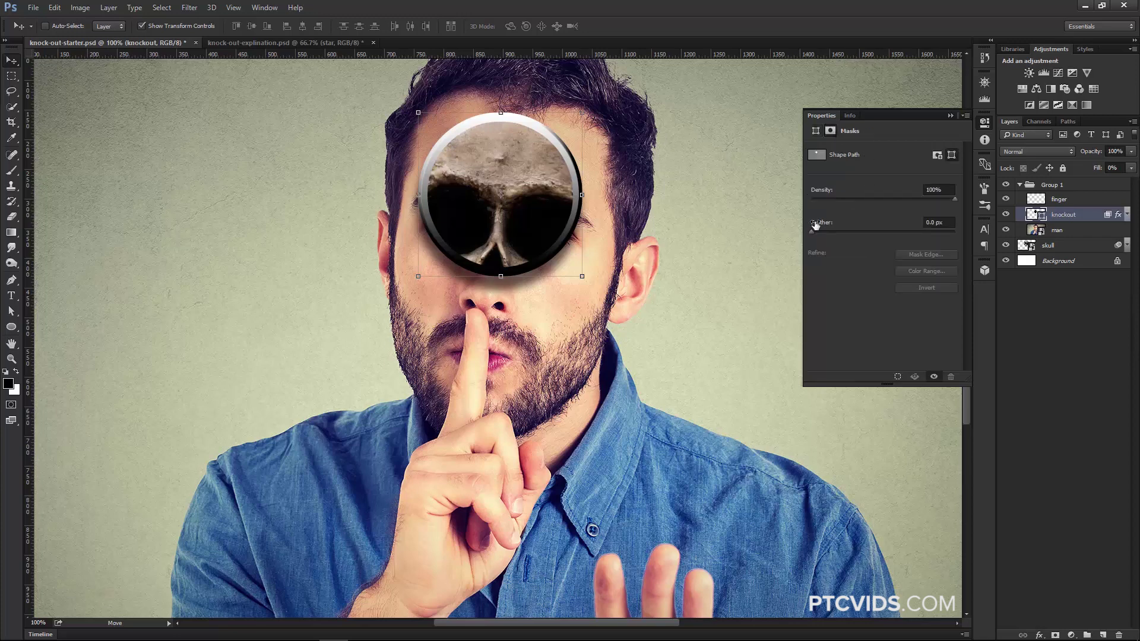
pyautogui.moveTo(813, 232); pyautogui.dragTo(847, 234)
pyautogui.click(1126, 215)
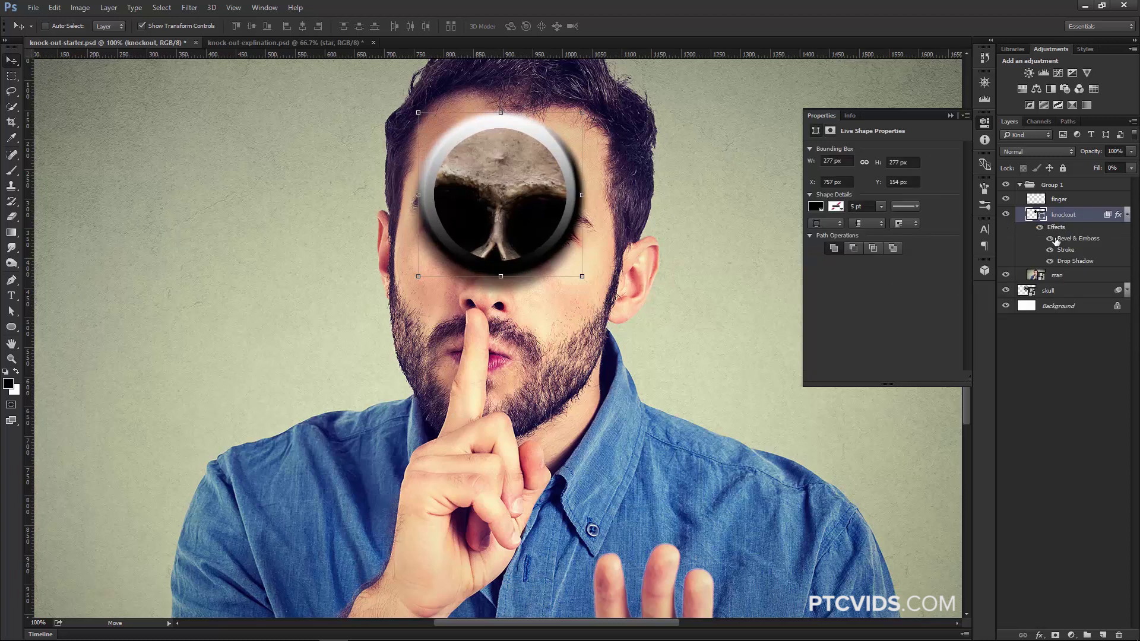
pyautogui.click(1038, 229)
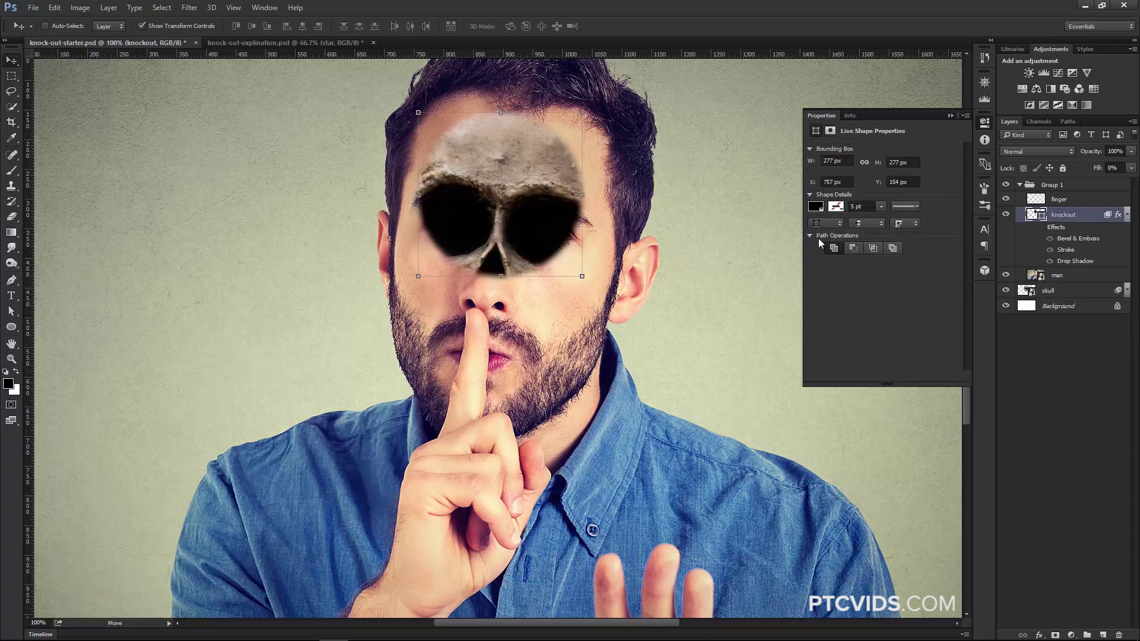
# Set the knockout shape's feather to 23.4 px and move the circle down over the man's nose and mouth.
pyautogui.click(833, 131)
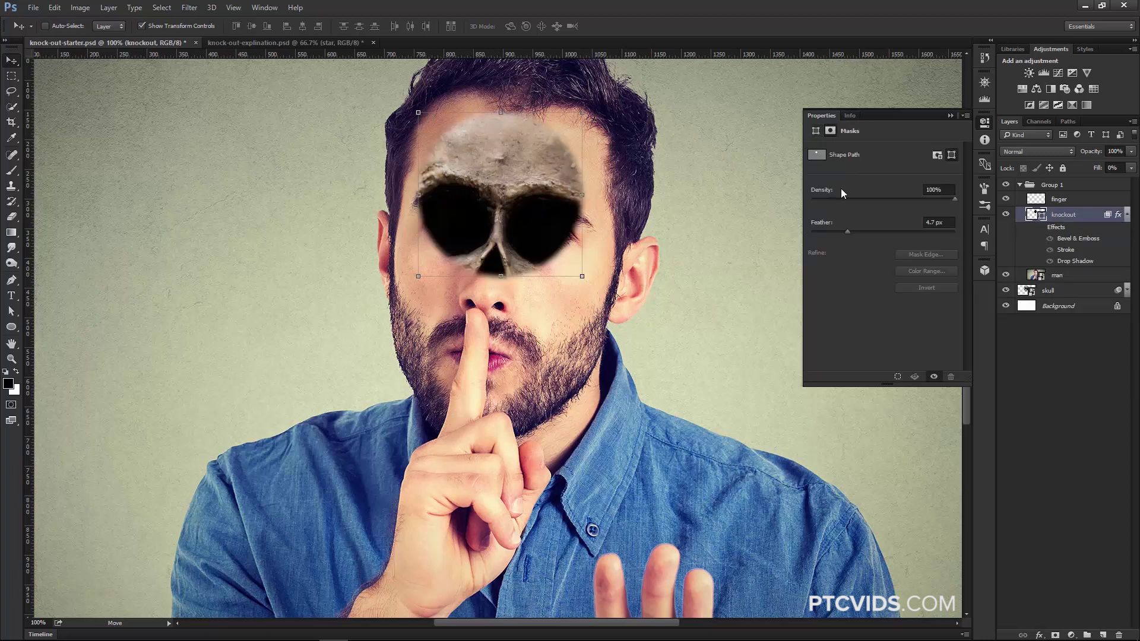
pyautogui.moveTo(846, 231); pyautogui.dragTo(877, 235)
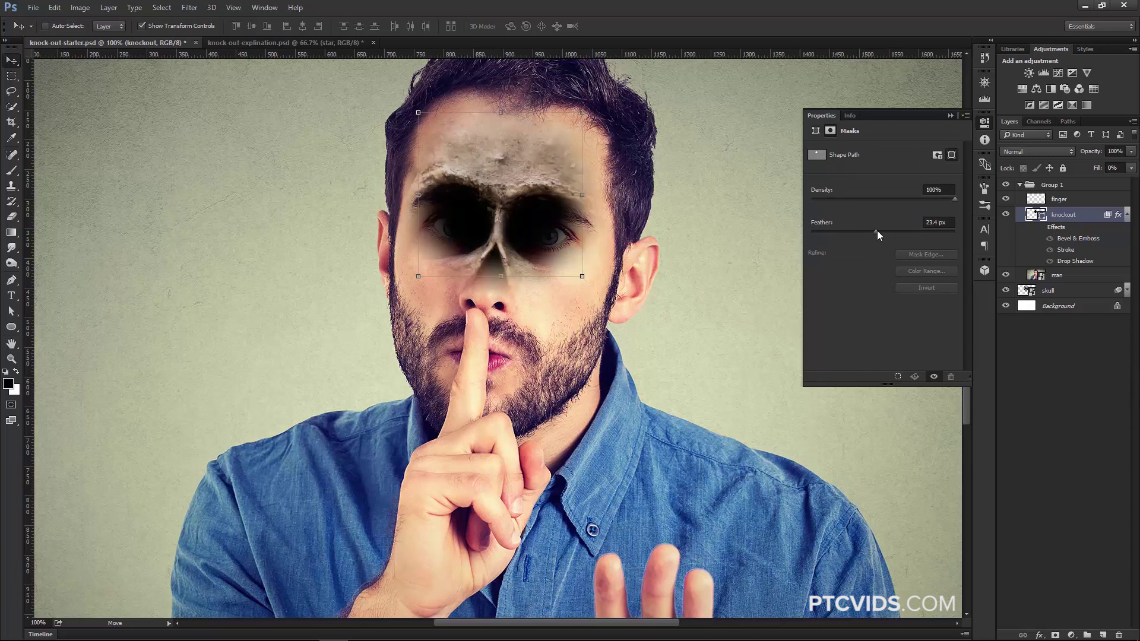
pyautogui.moveTo(509, 197); pyautogui.dragTo(528, 298)
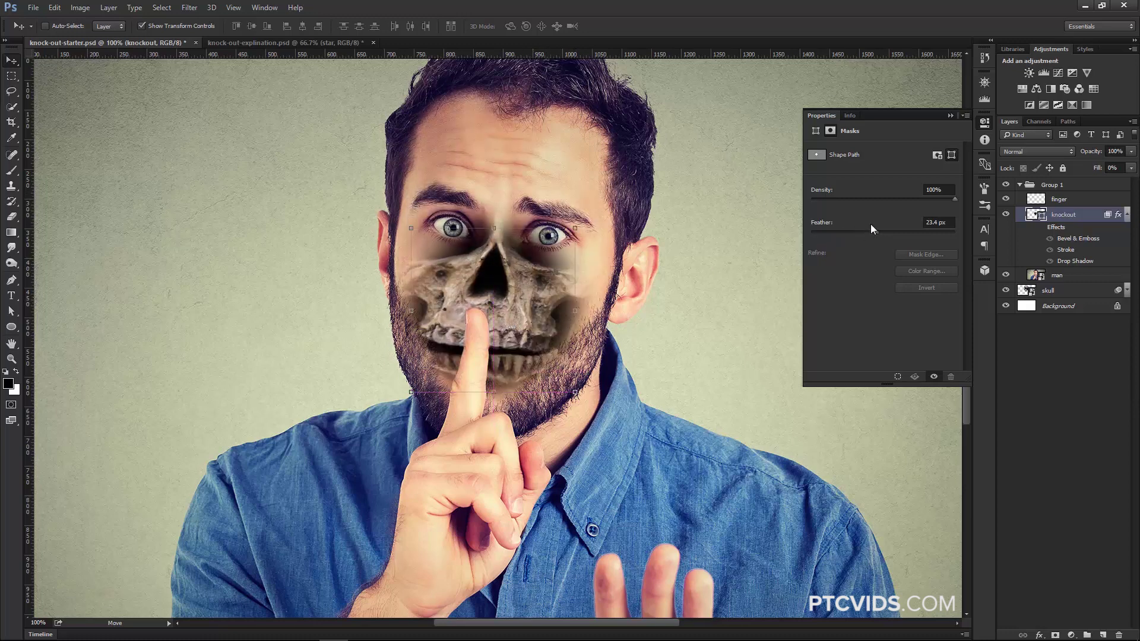
# Try the knockout layer at 43% opacity while moving it across the face, and restore its opacity to 100%.
pyautogui.moveTo(889, 197); pyautogui.dragTo(948, 202)
pyautogui.moveTo(1094, 154); pyautogui.dragTo(1054, 155)
pyautogui.moveTo(536, 294); pyautogui.dragTo(560, 216)
pyautogui.moveTo(550, 272); pyautogui.dragTo(533, 291)
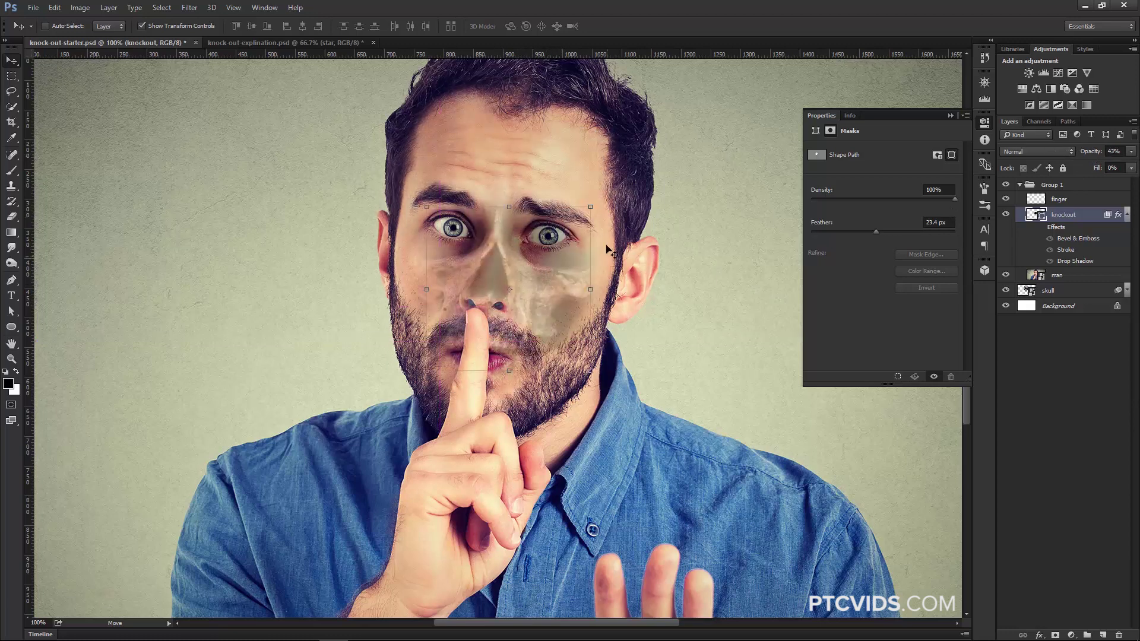
pyautogui.click(1114, 151)
pyautogui.write('100')
pyautogui.press('Return')
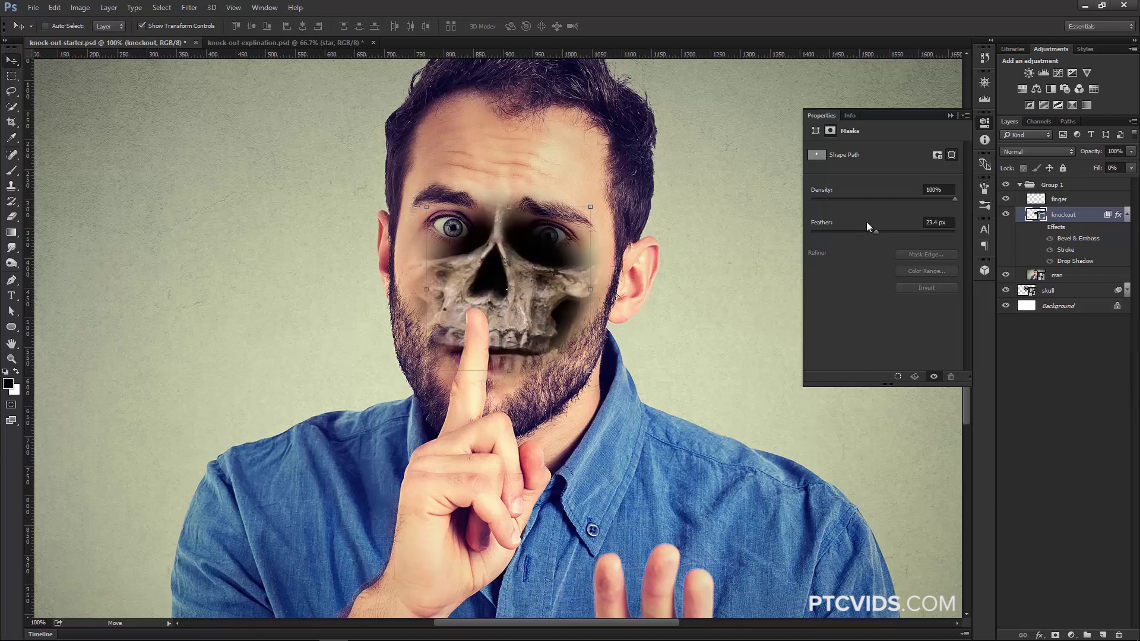
# Set the knockout shape's feather to 0 px, show its layer effects again, and move the circle up over the eyes.
pyautogui.moveTo(878, 233); pyautogui.dragTo(828, 252)
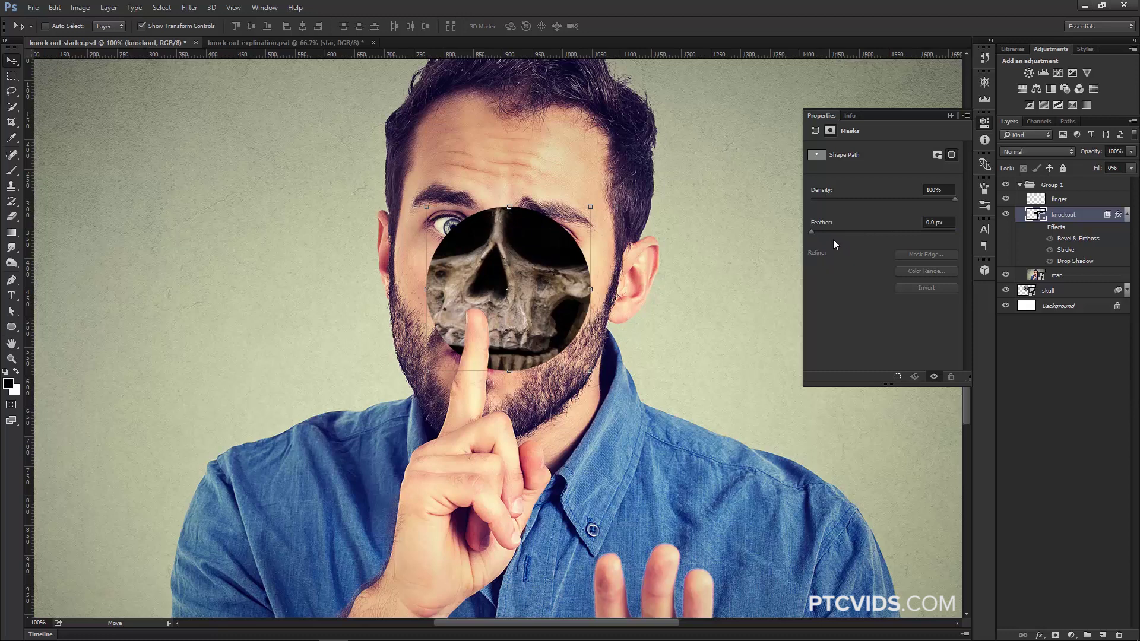
pyautogui.click(1040, 228)
pyautogui.moveTo(537, 230); pyautogui.dragTo(473, 153)
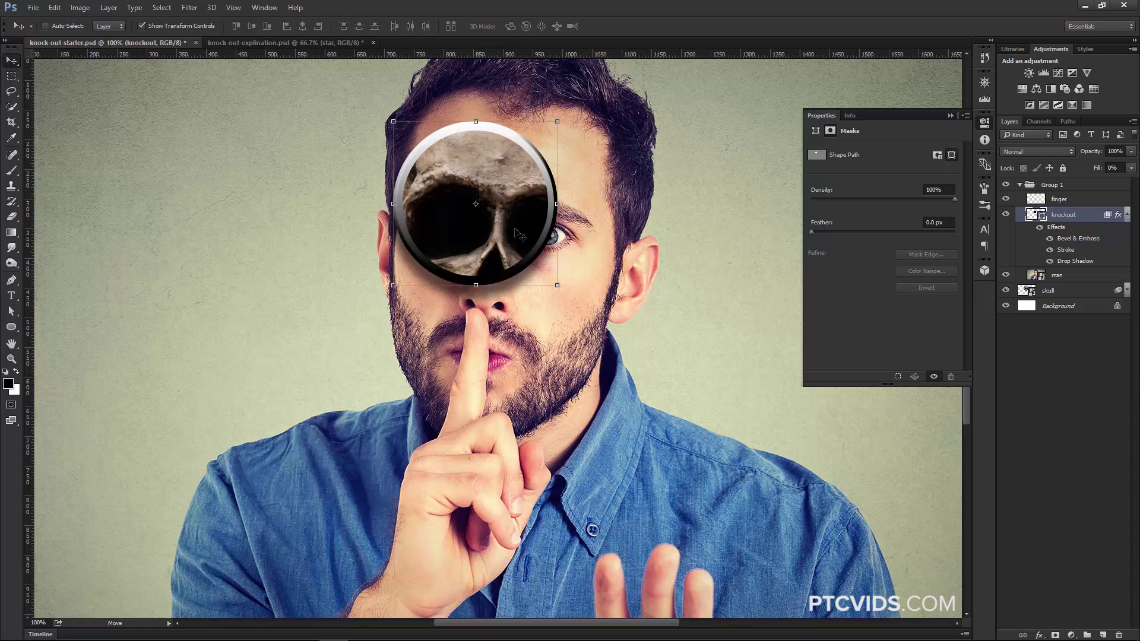
# Open the Timeline and create a frame animation for the document.
pyautogui.click(264, 7)
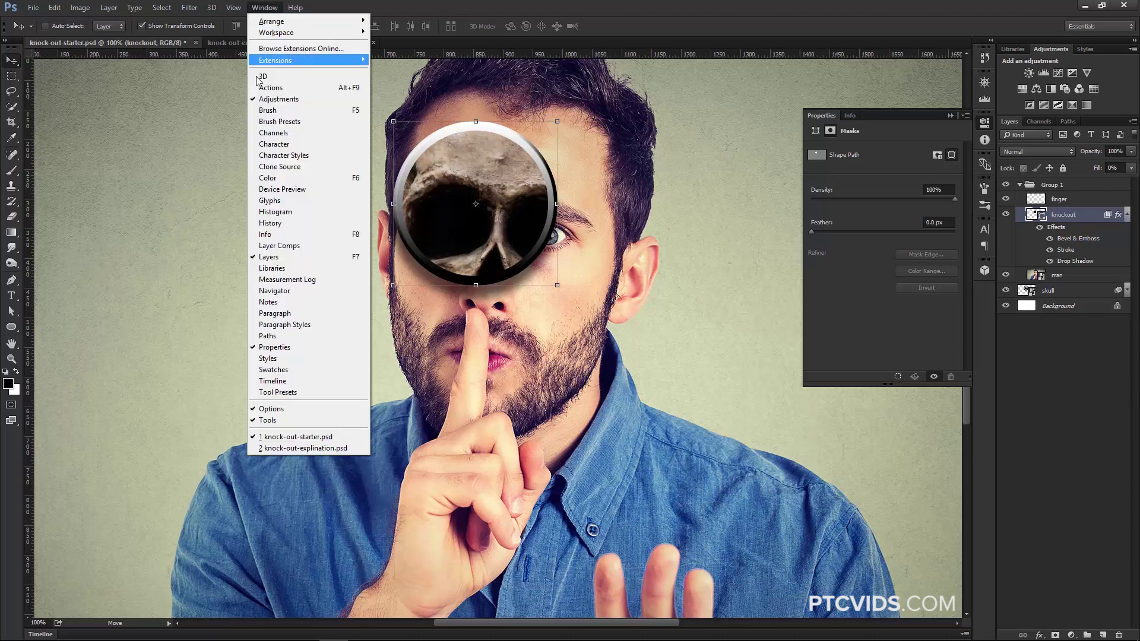
pyautogui.click(287, 381)
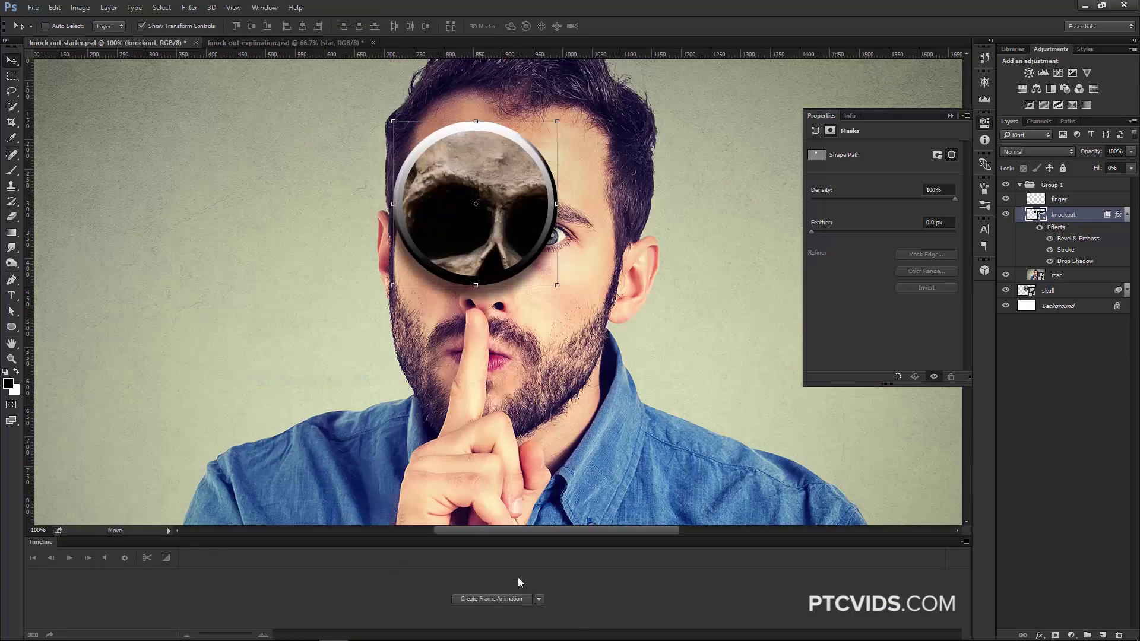
pyautogui.click(539, 599)
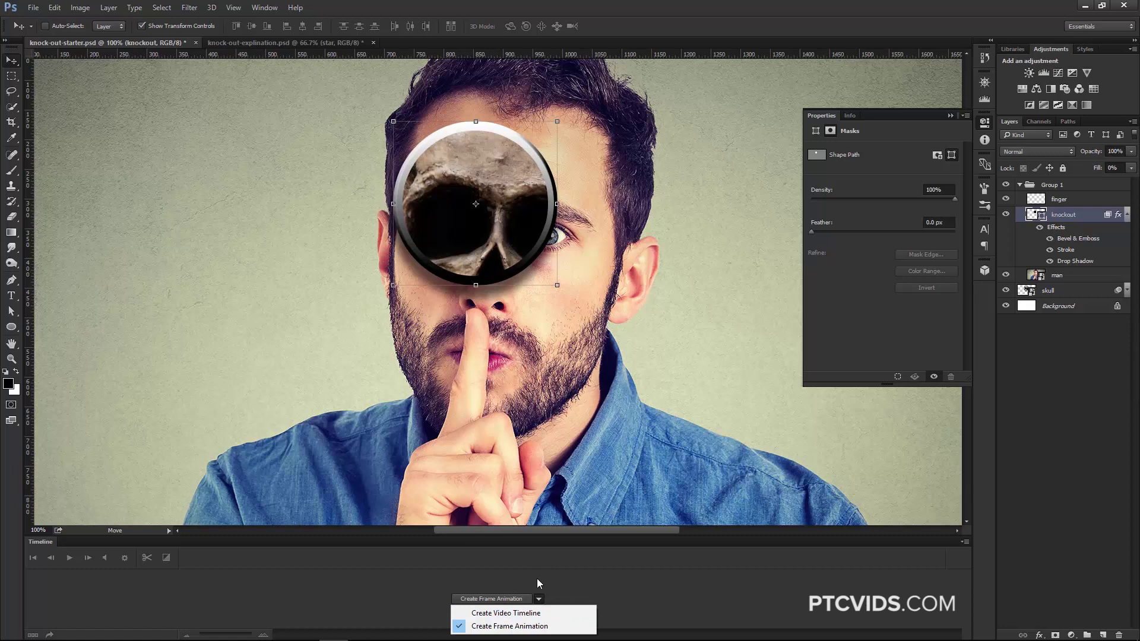
pyautogui.click(536, 625)
pyautogui.click(488, 598)
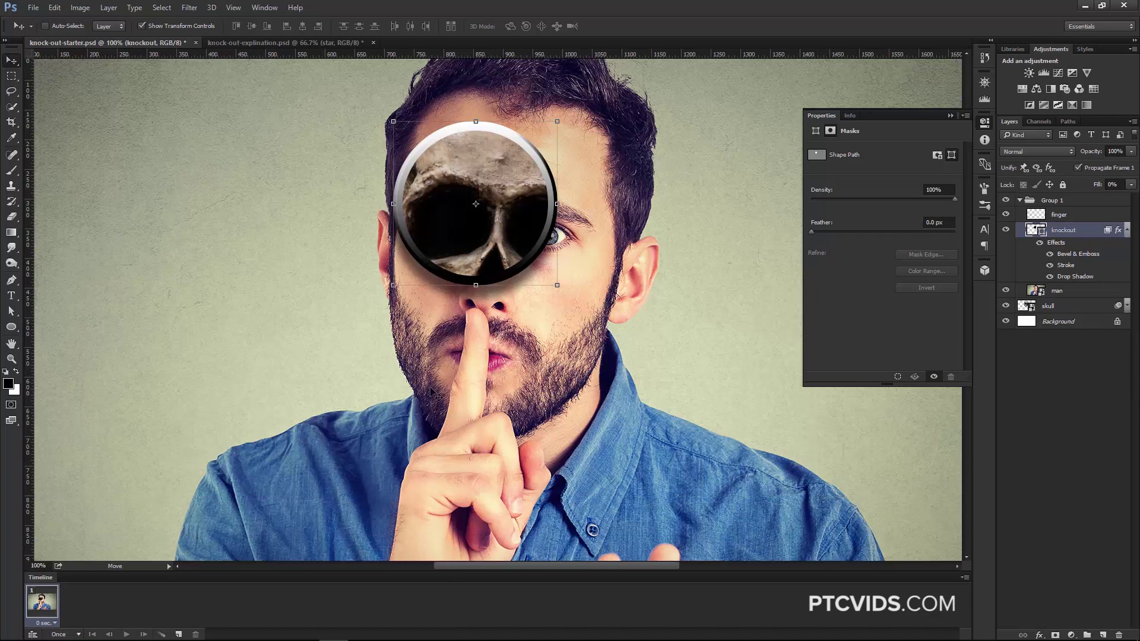
# Move the knockout circle around the face and leave it straddling the skull's edge and the background beside the covered eye.
pyautogui.moveTo(475, 184); pyautogui.dragTo(548, 219)
pyautogui.moveTo(559, 270); pyautogui.dragTo(510, 163)
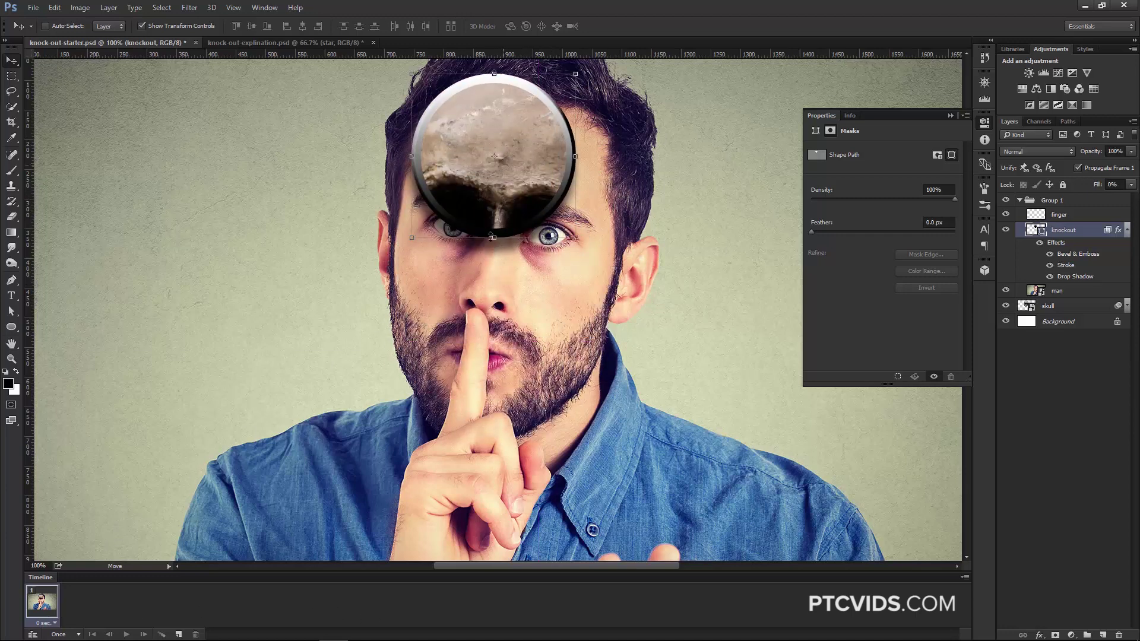
pyautogui.moveTo(446, 139); pyautogui.dragTo(407, 205)
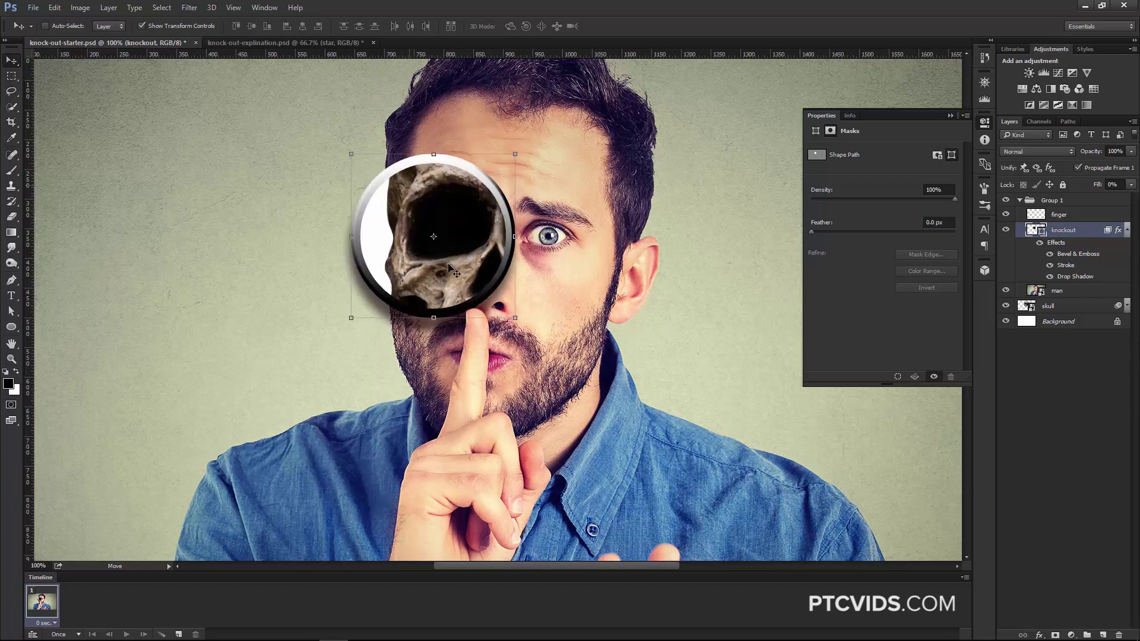
pyautogui.moveTo(393, 218); pyautogui.dragTo(346, 224)
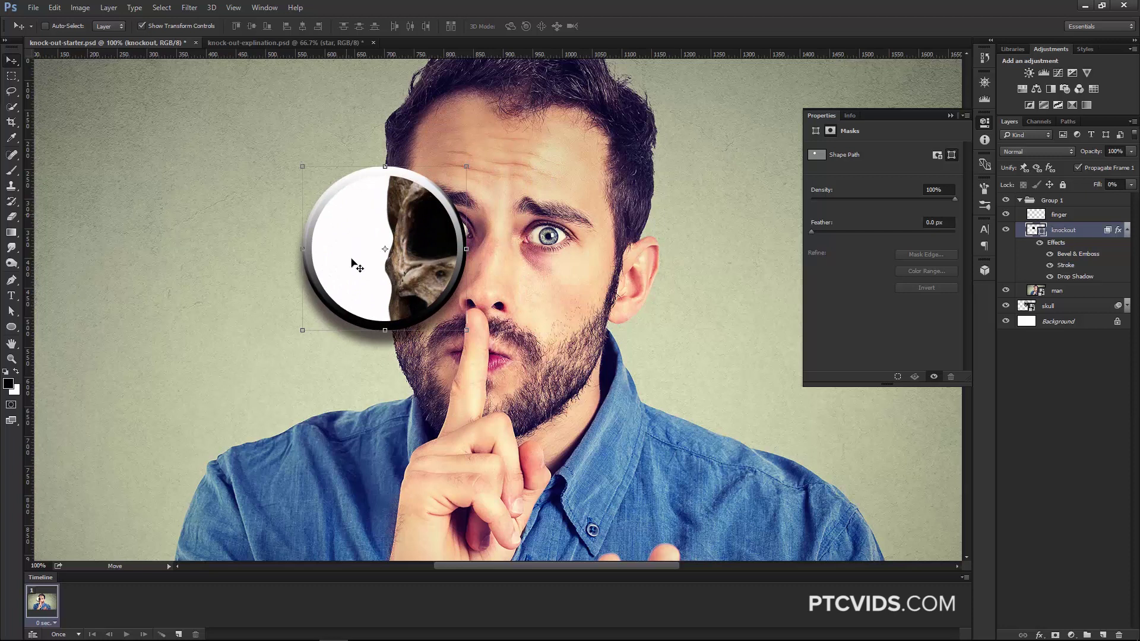
pyautogui.moveTo(444, 215); pyautogui.dragTo(470, 221)
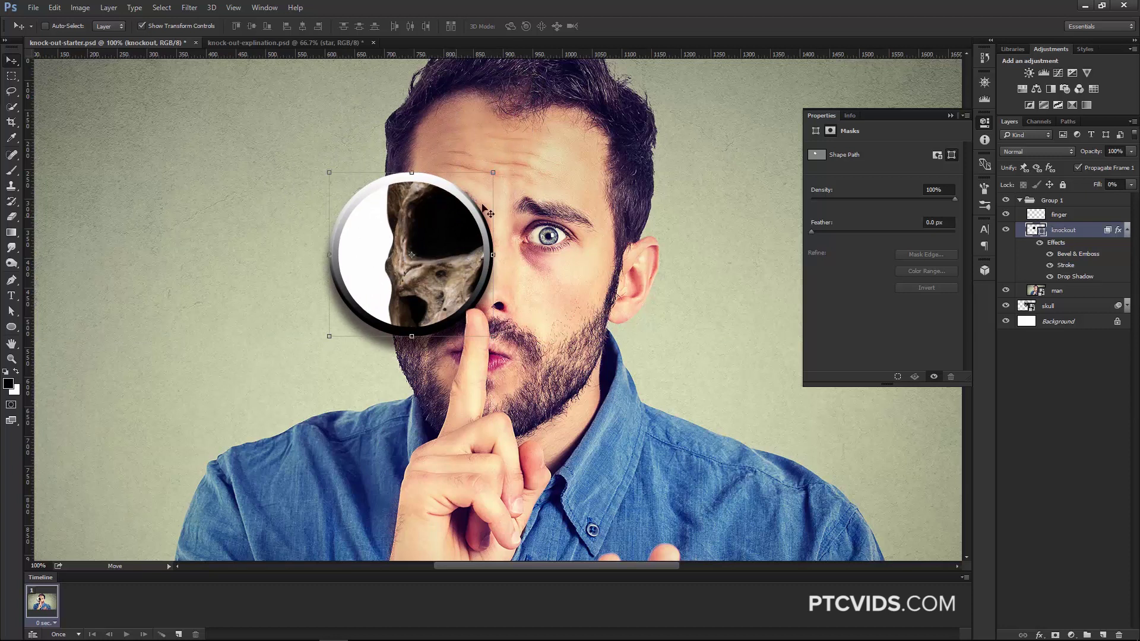
# Duplicate the man layer, place the copy between the skull and Background layers, and rasterize it.
pyautogui.click(1037, 292)
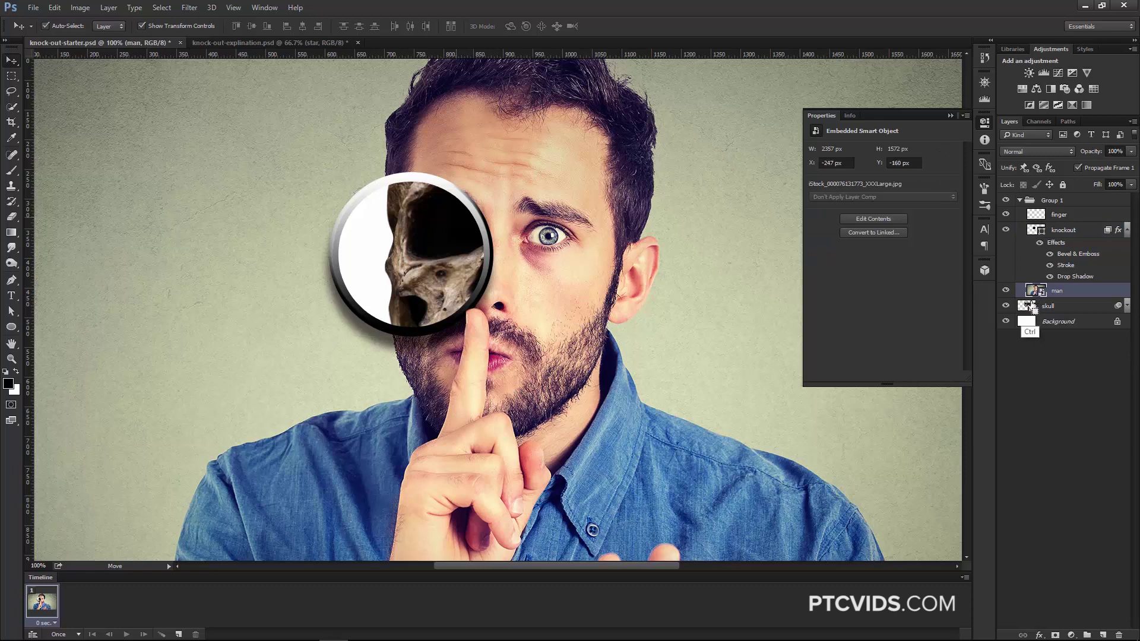
pyautogui.hotkey('ctrl', 'j')
pyautogui.moveTo(1041, 293); pyautogui.dragTo(1032, 338)
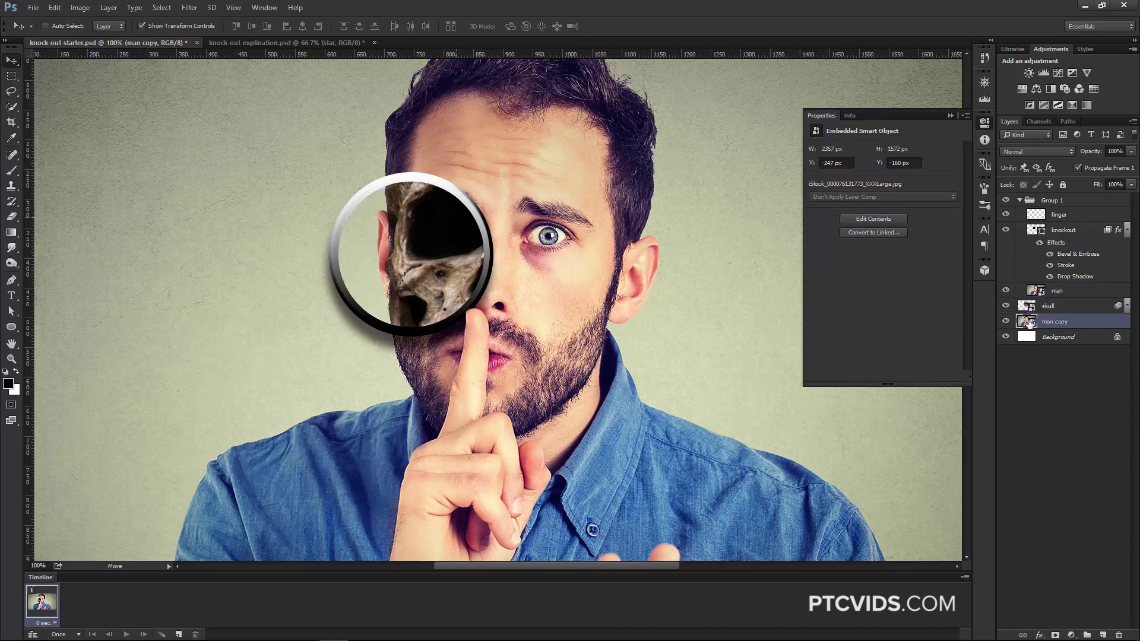
pyautogui.rightClick(1093, 327)
pyautogui.click(1024, 291)
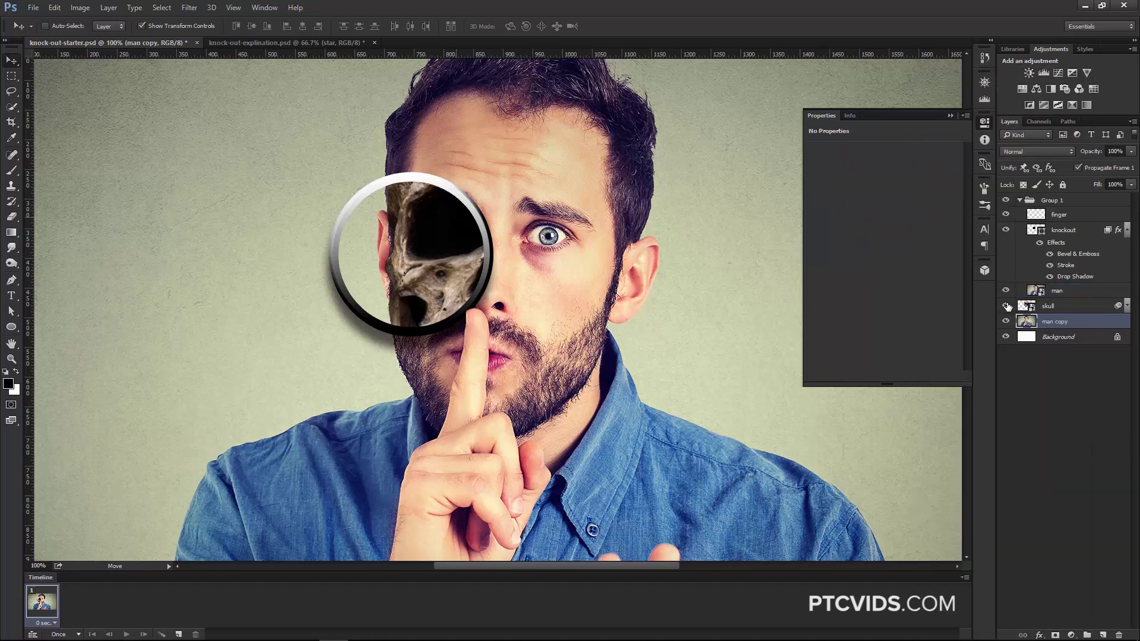
# Hide Group 1 and the skull layer, and lasso a loose selection around the man's head on the man copy layer.
pyautogui.moveTo(1007, 299); pyautogui.dragTo(1008, 200)
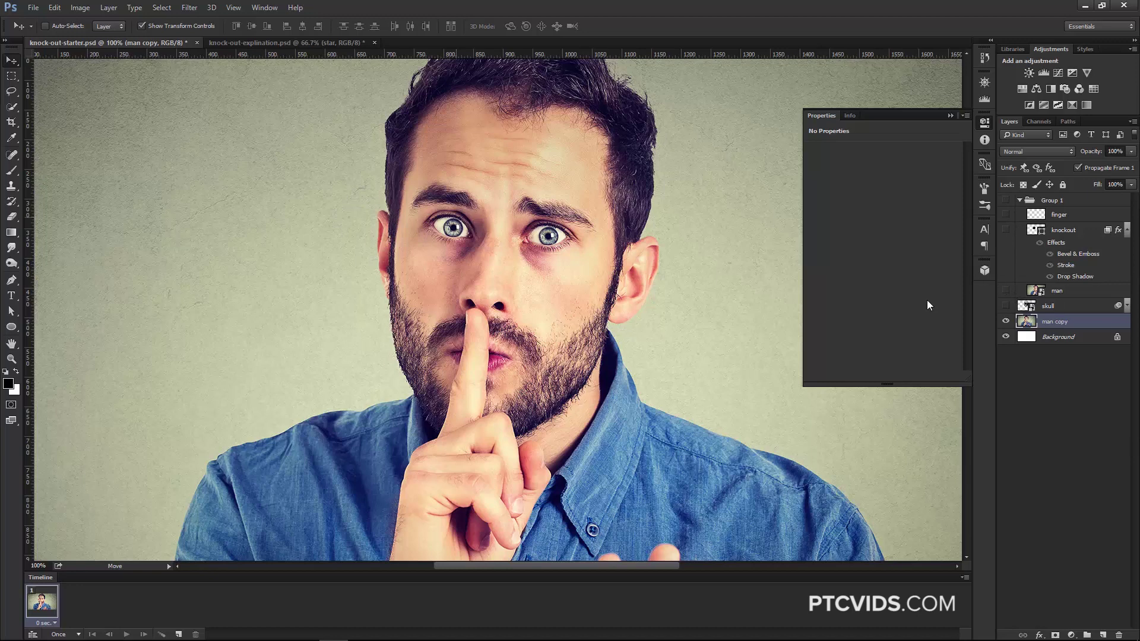
pyautogui.click(11, 91)
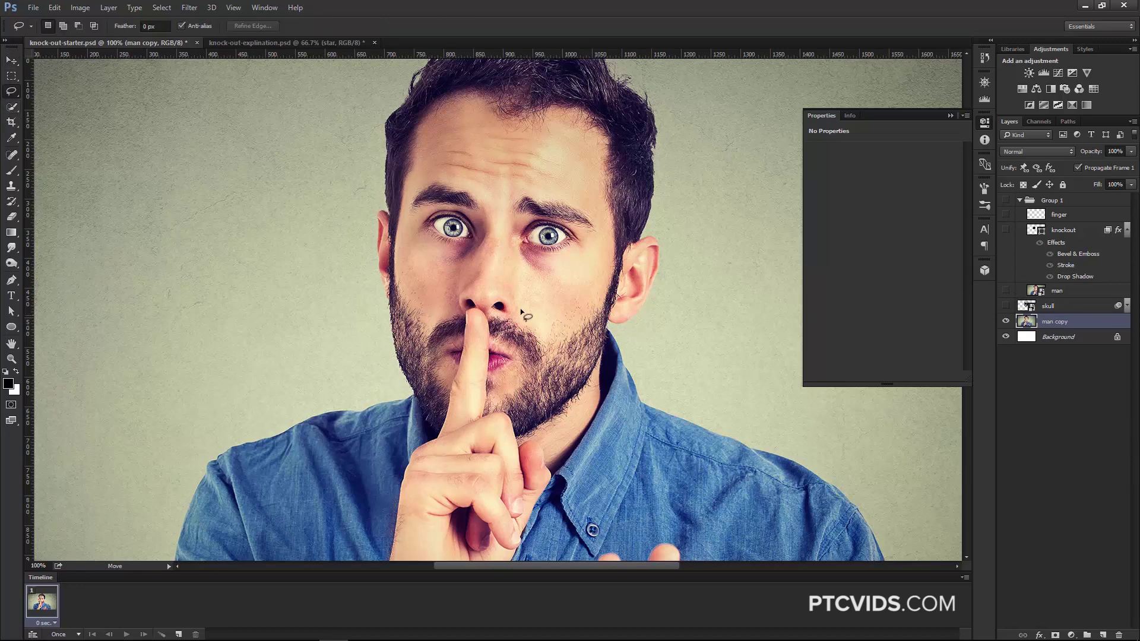
pyautogui.moveTo(473, 291); pyautogui.dragTo(397, 354)
pyautogui.moveTo(302, 340)
pyautogui.mouseDown()
pyautogui.moveTo(339, 462)
pyautogui.moveTo(410, 475)
pyautogui.moveTo(522, 428)
pyautogui.moveTo(531, 393)
pyautogui.moveTo(568, 371)
pyautogui.moveTo(593, 310)
pyautogui.moveTo(595, 210)
pyautogui.moveTo(560, 133)
pyautogui.moveTo(482, 87)
pyautogui.moveTo(401, 93)
pyautogui.moveTo(312, 154)
pyautogui.moveTo(283, 273)
pyautogui.moveTo(308, 356)
pyautogui.mouseUp()
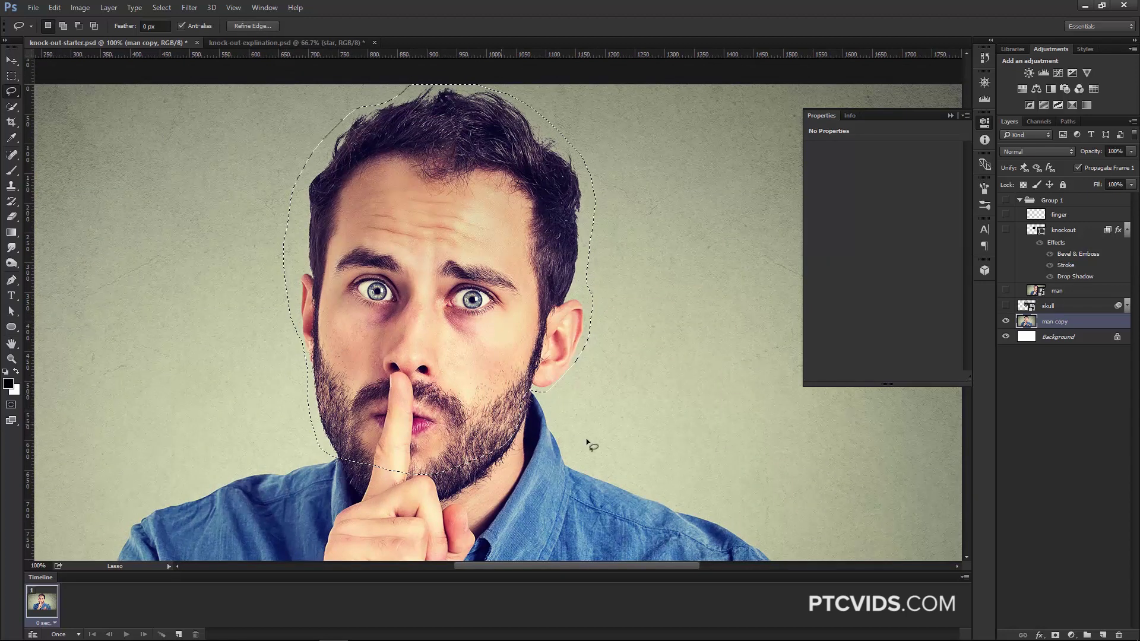
# Fill the selected head area on the man copy layer with Content-Aware contents and deselect.
pyautogui.hotkey('shift', 'BackSpace')
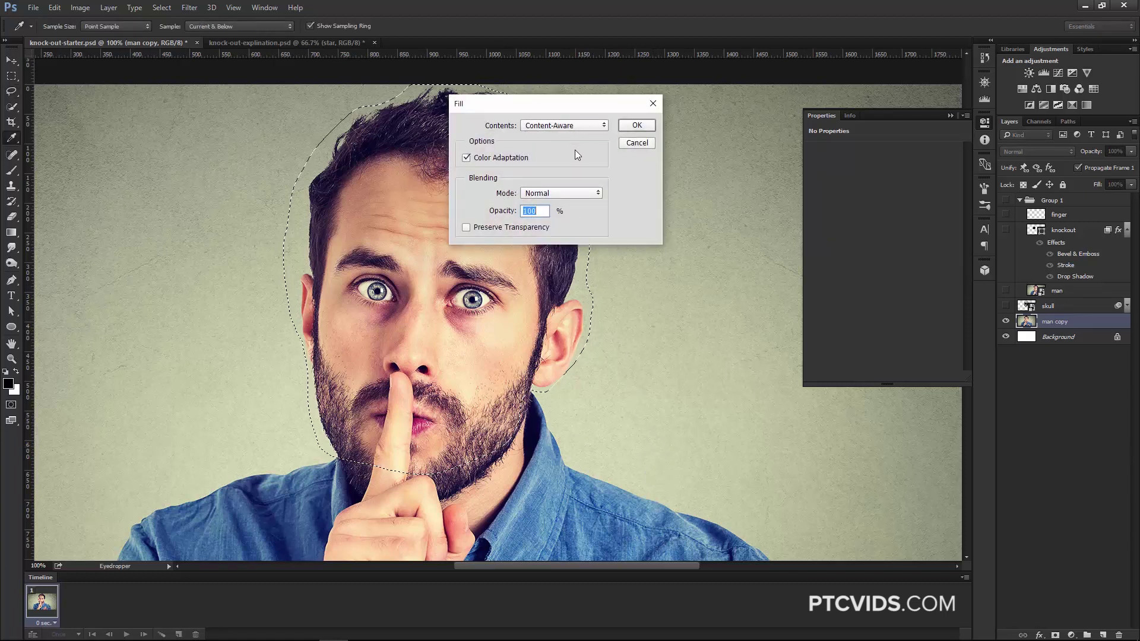
pyautogui.click(54, 7)
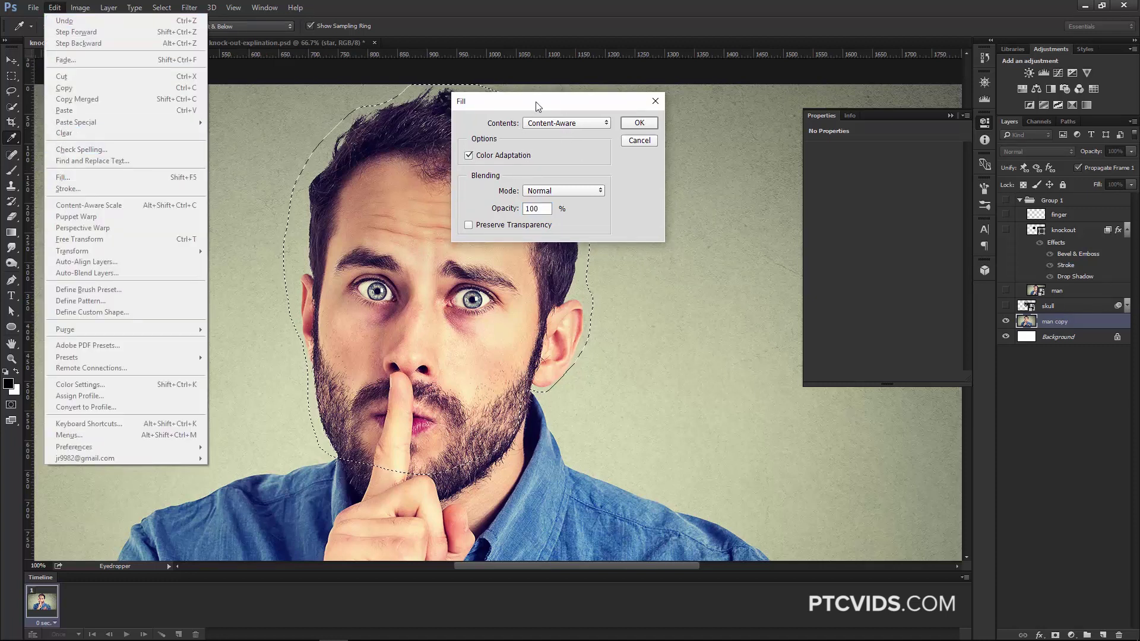
pyautogui.click(67, 178)
pyautogui.click(639, 123)
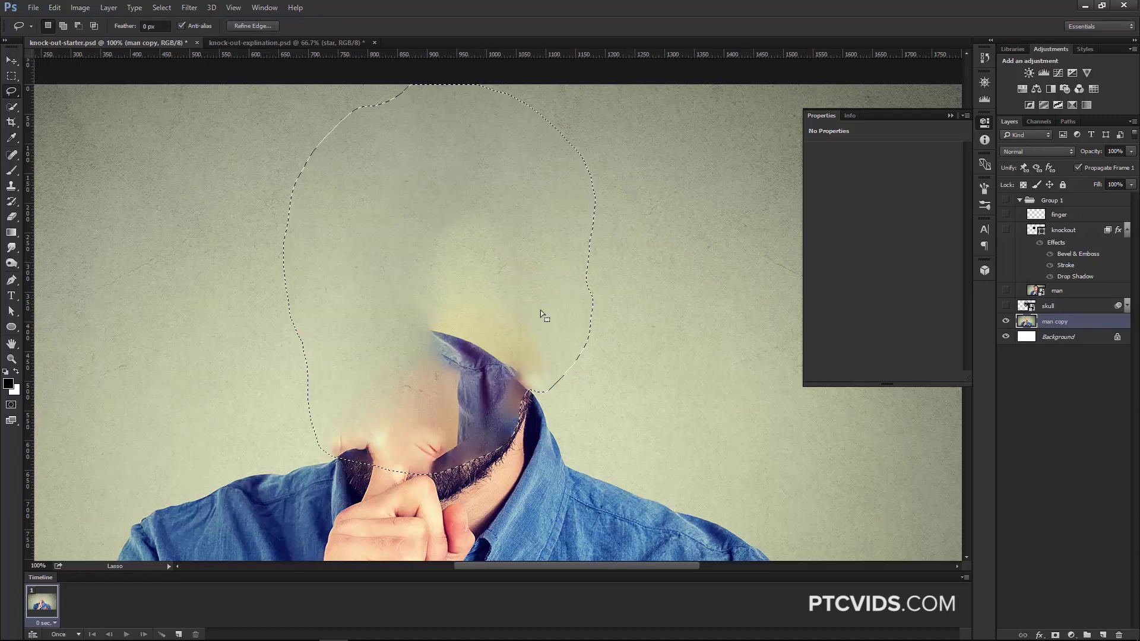
pyautogui.hotkey('ctrl', 'd')
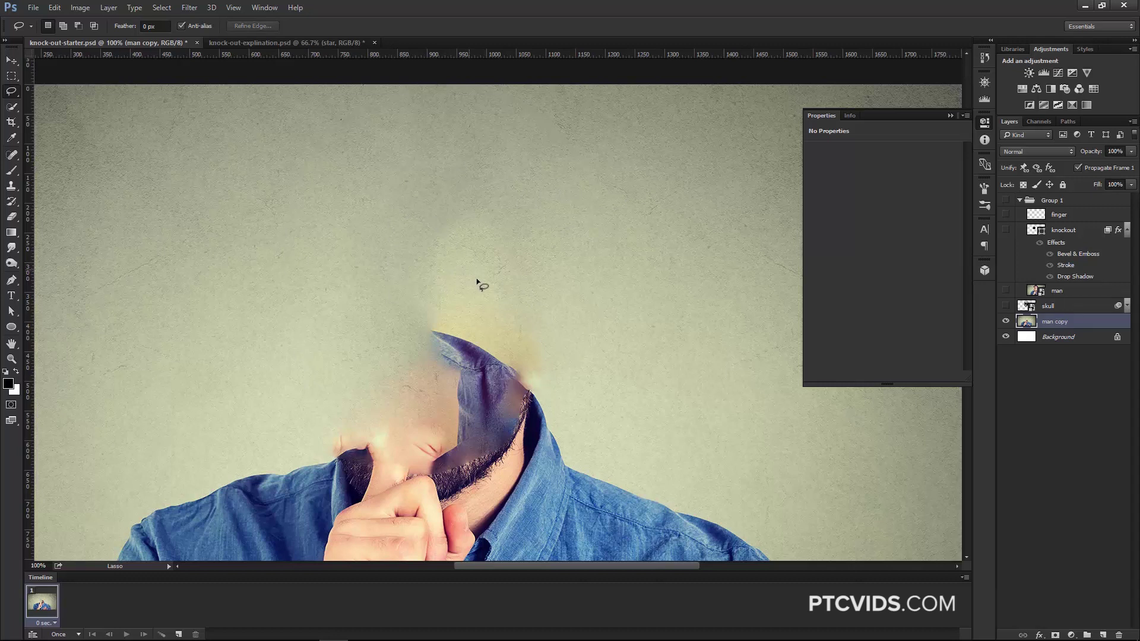
# Show the hidden layers again and place the knockout circle over the man's eye at about X 669, Y 205 px.
pyautogui.moveTo(1003, 305); pyautogui.dragTo(1005, 200)
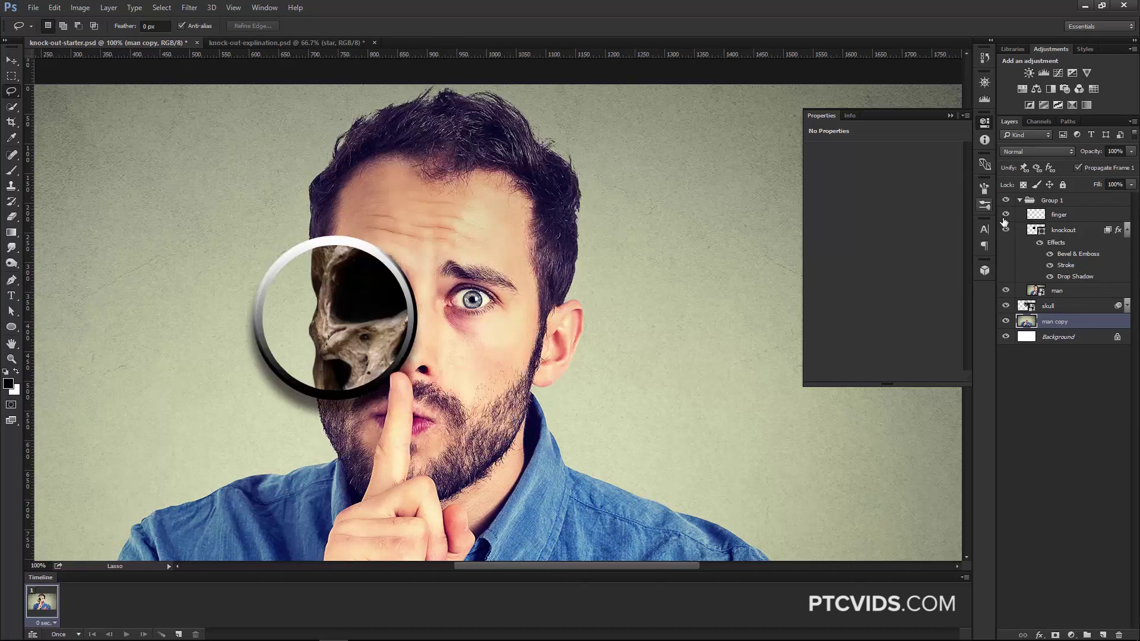
pyautogui.click(1044, 217)
pyautogui.click(1042, 231)
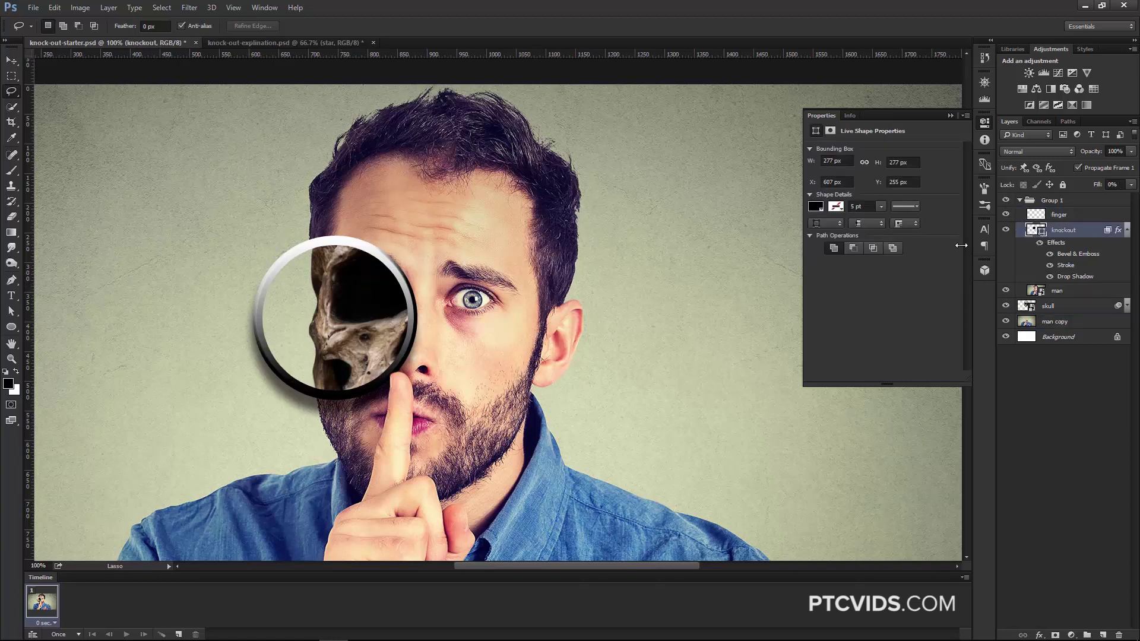
pyautogui.click(12, 60)
pyautogui.moveTo(328, 291); pyautogui.dragTo(462, 221)
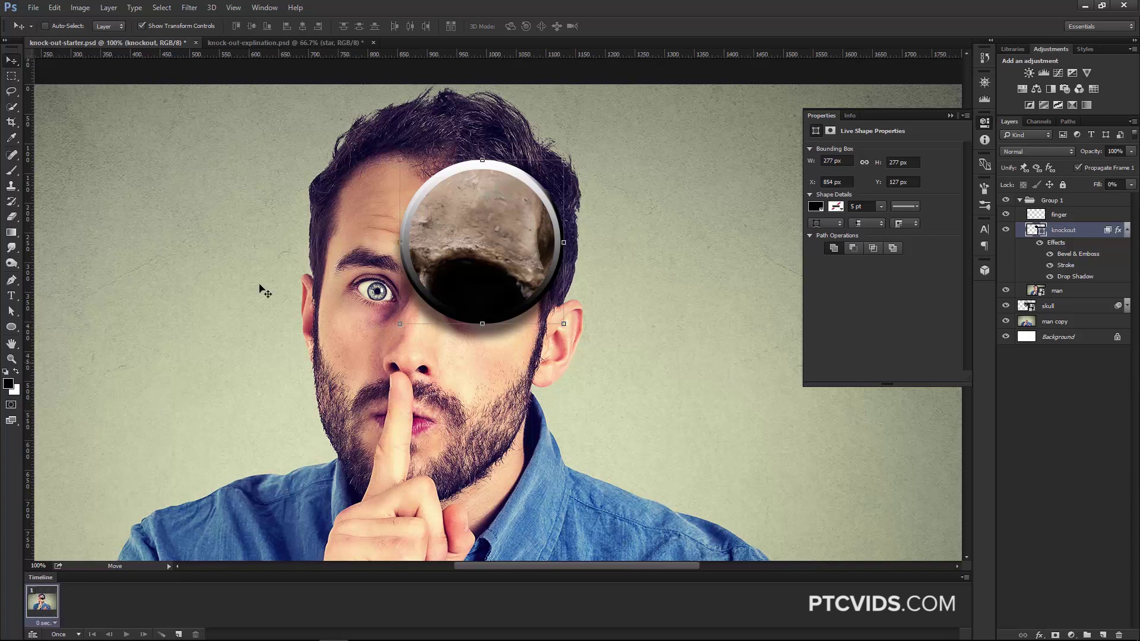
pyautogui.moveTo(470, 251); pyautogui.dragTo(362, 297)
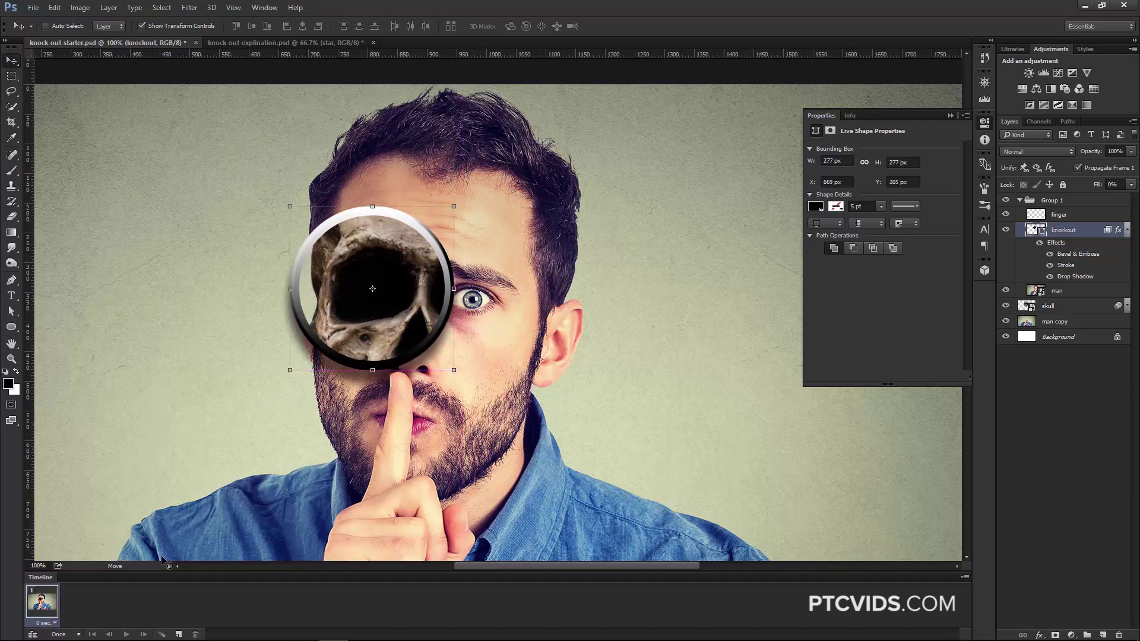
# Add animation frames 2, 3 and 4, moving the knockout circle to the forehead, up to the hairline, and across to the head's other side.
pyautogui.click(178, 634)
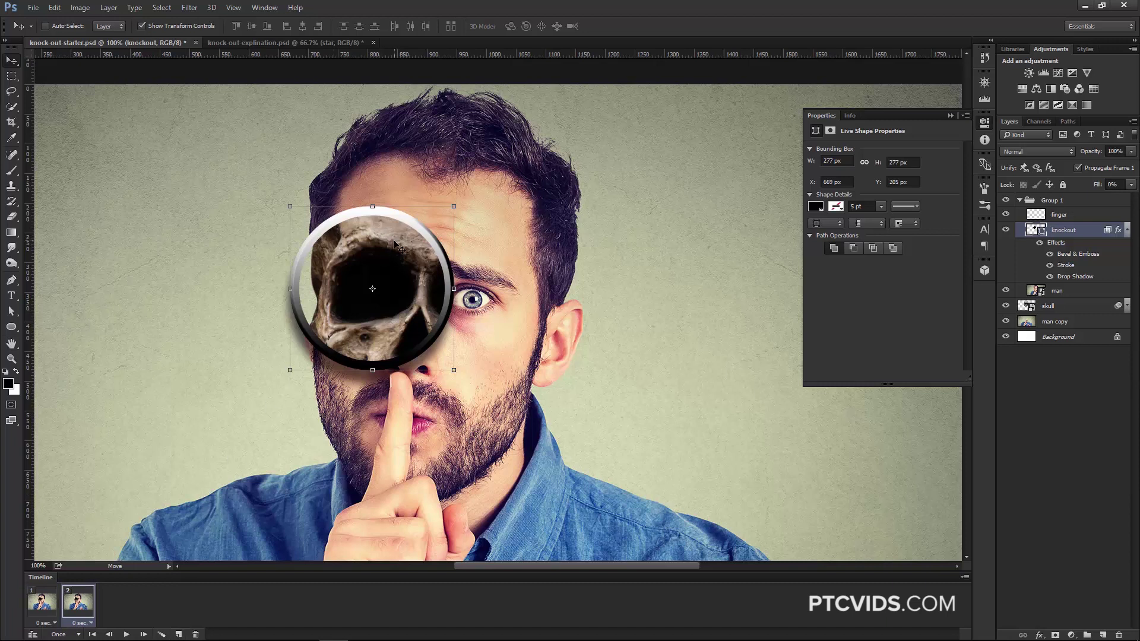
pyautogui.moveTo(377, 230); pyautogui.dragTo(391, 179)
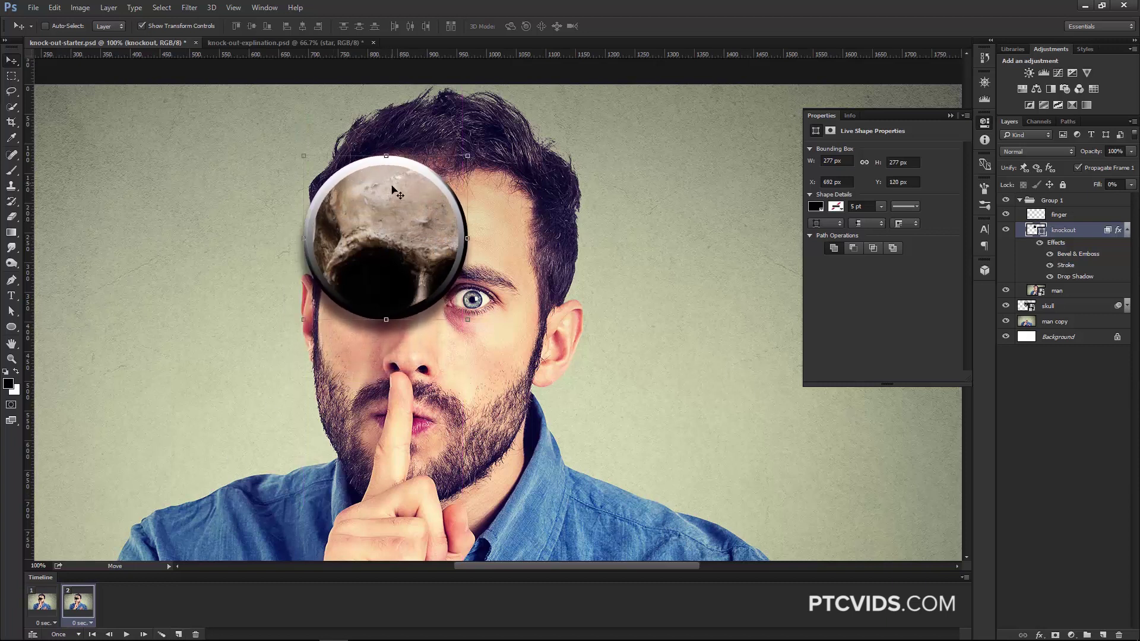
pyautogui.click(177, 634)
pyautogui.moveTo(413, 223); pyautogui.dragTo(444, 152)
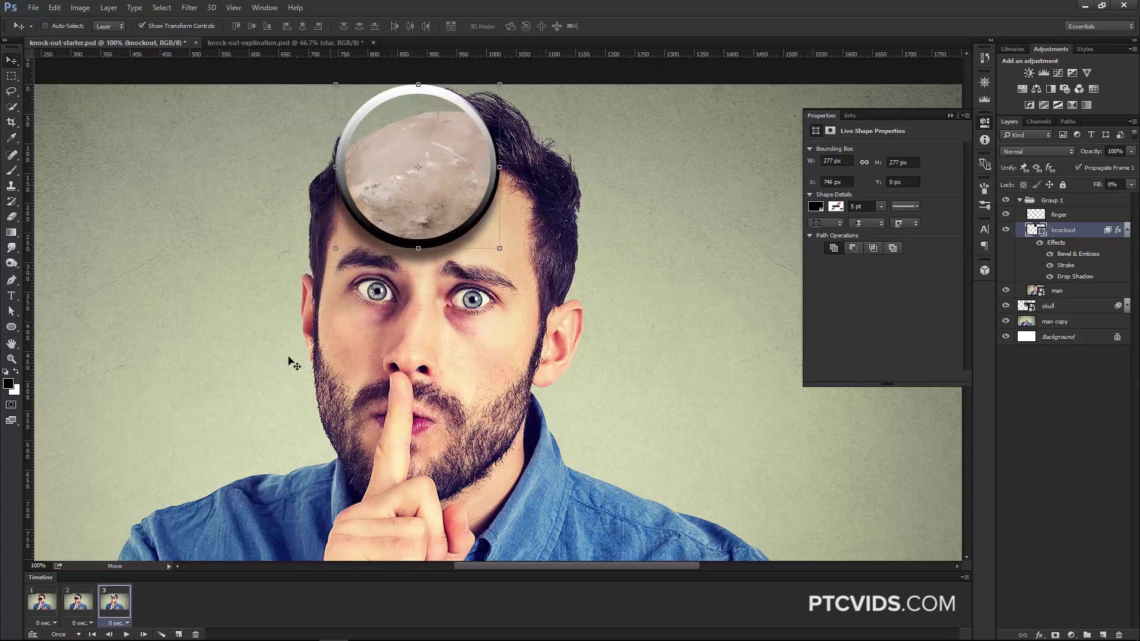
pyautogui.click(179, 634)
pyautogui.moveTo(449, 194); pyautogui.dragTo(525, 188)
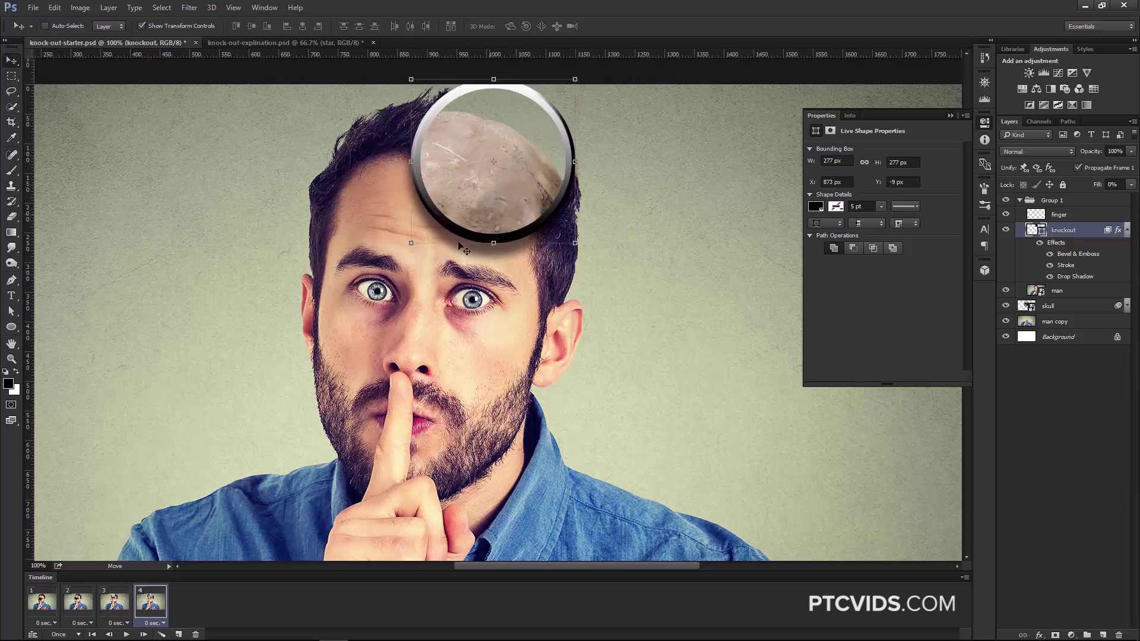
# Add frames 5 to 8, moving the knockout circle down through the face until it covers the nose at about X 770, Y 300 px.
pyautogui.click(178, 634)
pyautogui.moveTo(504, 195); pyautogui.dragTo(416, 400)
pyautogui.click(179, 634)
pyautogui.click(179, 634)
pyautogui.click(178, 634)
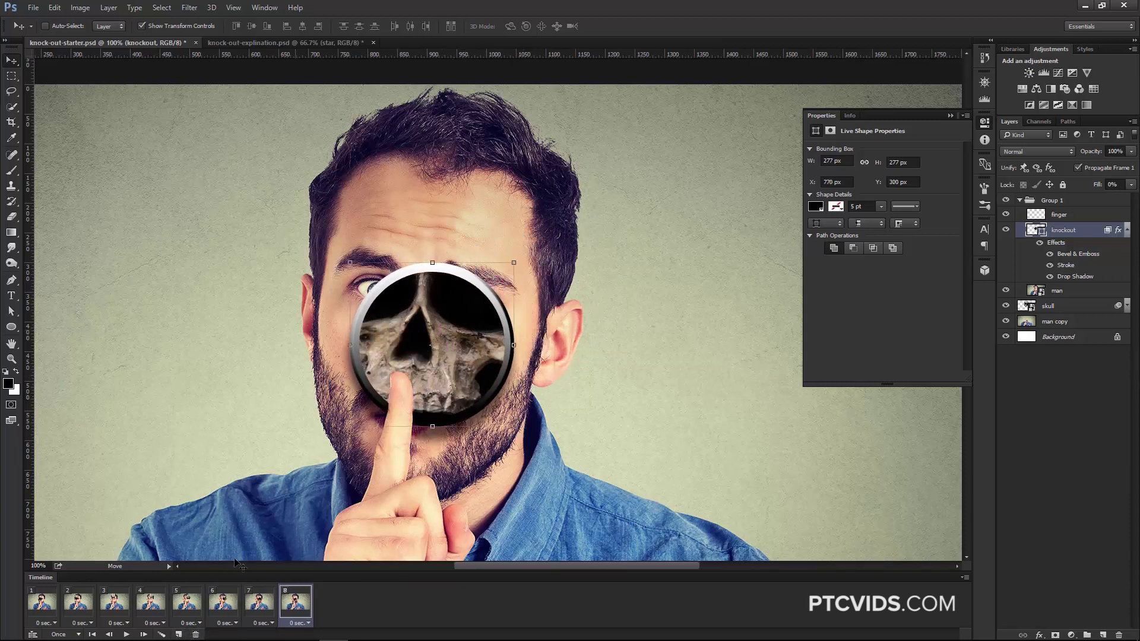
# Add frame 9 with the circle over the mouth and frame 10 with it raised to the cheek at about X 654, Y 328 px.
pyautogui.click(181, 634)
pyautogui.moveTo(462, 403); pyautogui.dragTo(363, 406)
pyautogui.click(179, 634)
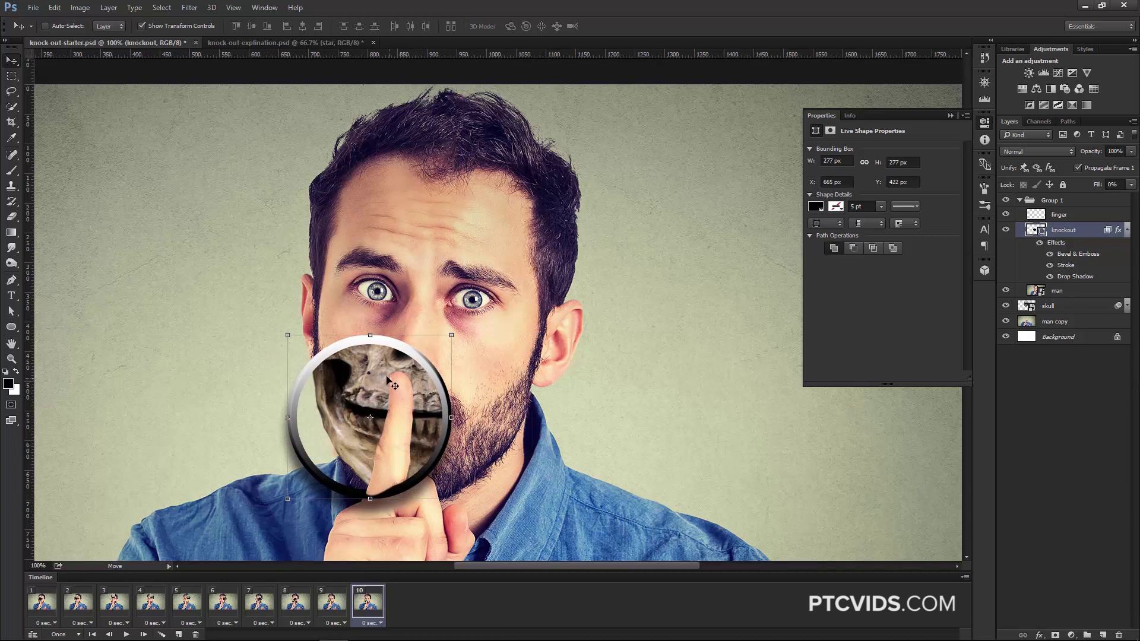
pyautogui.moveTo(385, 376); pyautogui.dragTo(375, 315)
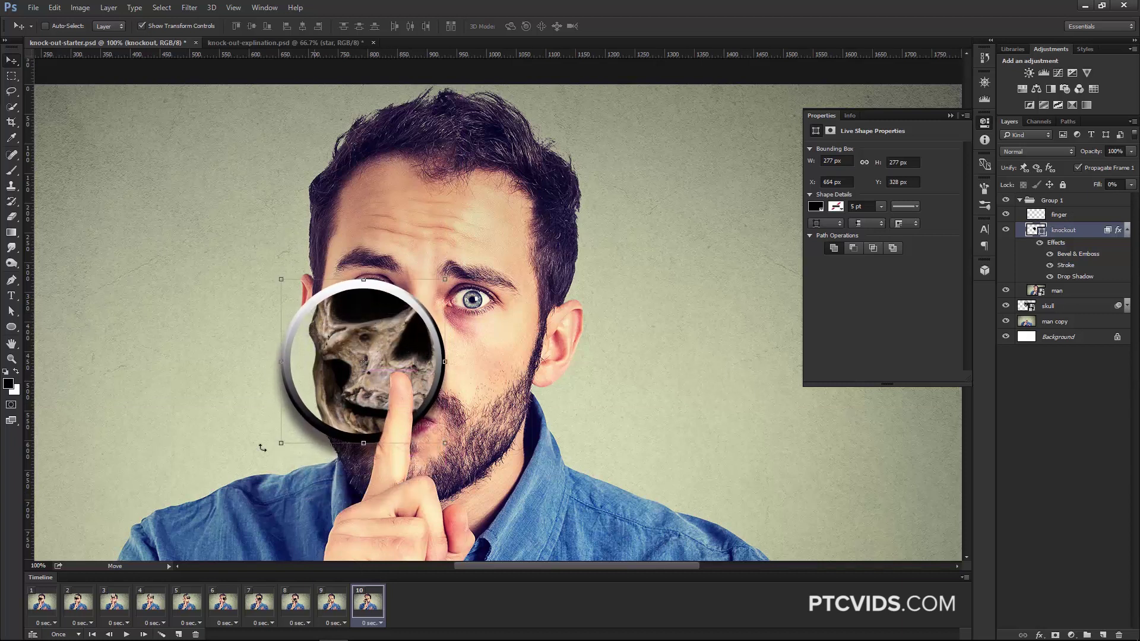
# Preview the animation, set its looping option to Forever, and play it again briefly.
pyautogui.click(126, 633)
pyautogui.click(126, 634)
pyautogui.click(70, 634)
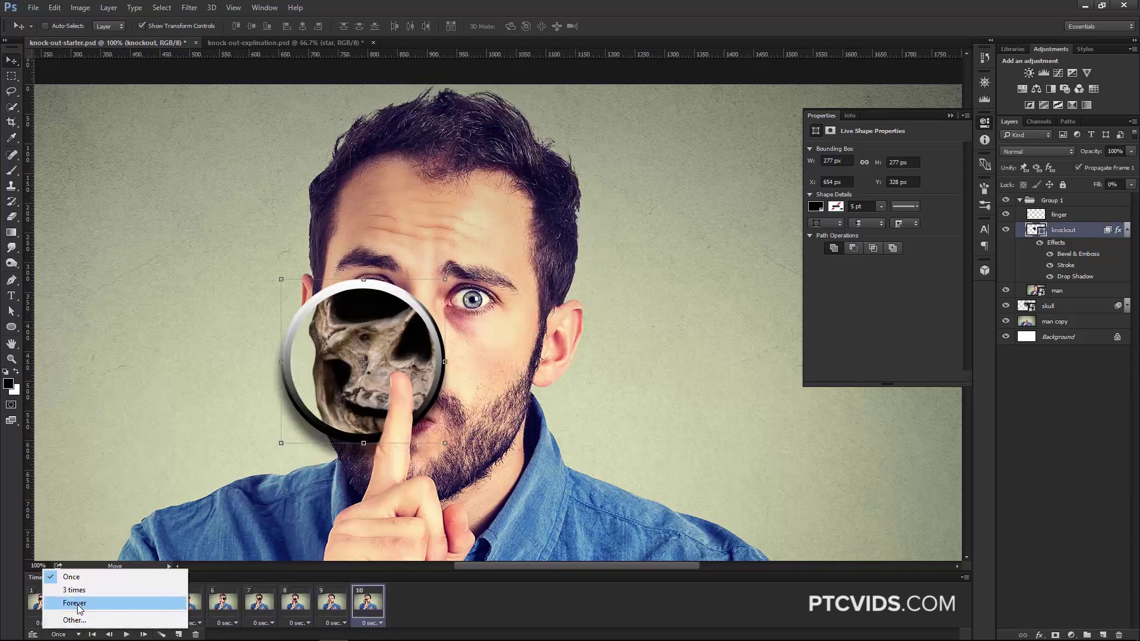
pyautogui.click(81, 605)
pyautogui.click(126, 634)
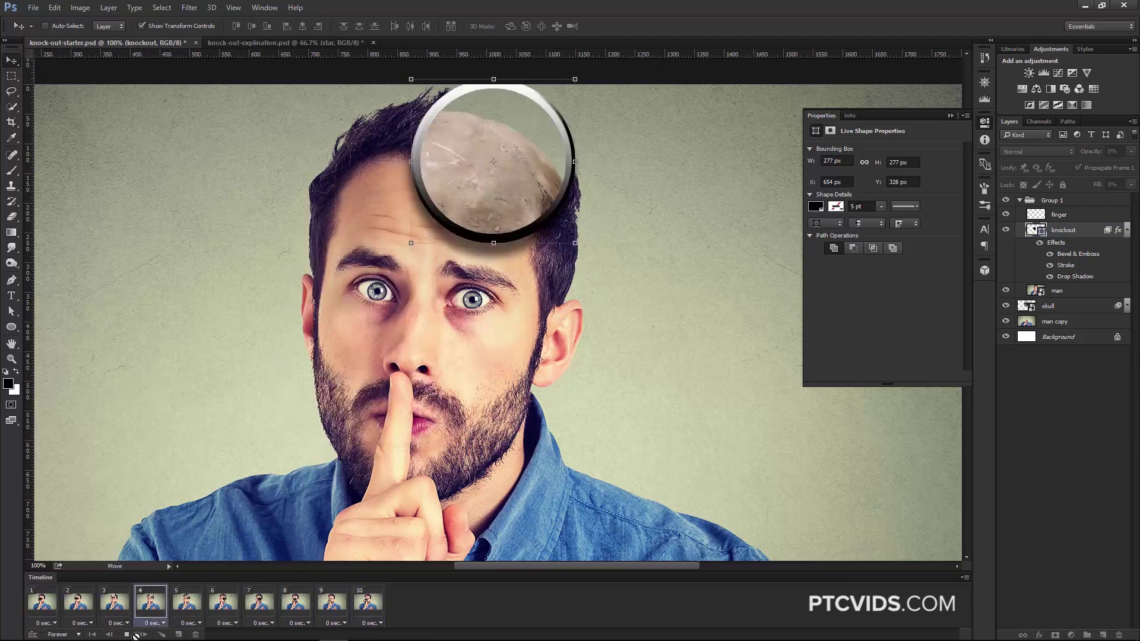
pyautogui.click(127, 635)
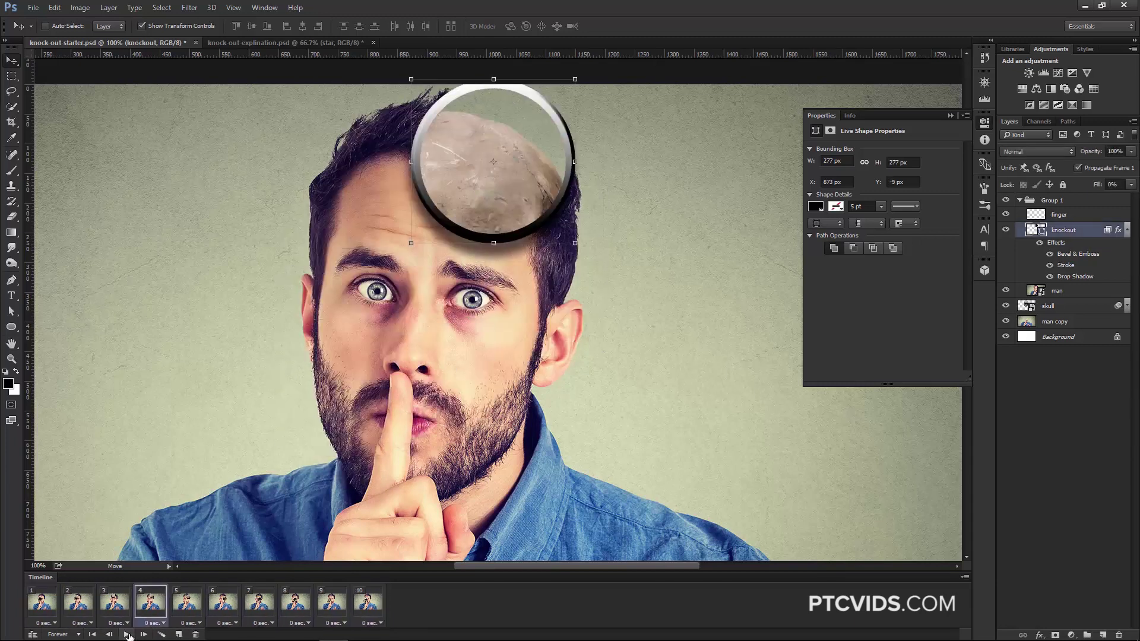
# Set the delay of all ten frames to 0.5 seconds and preview the animation.
pyautogui.click(41, 604)
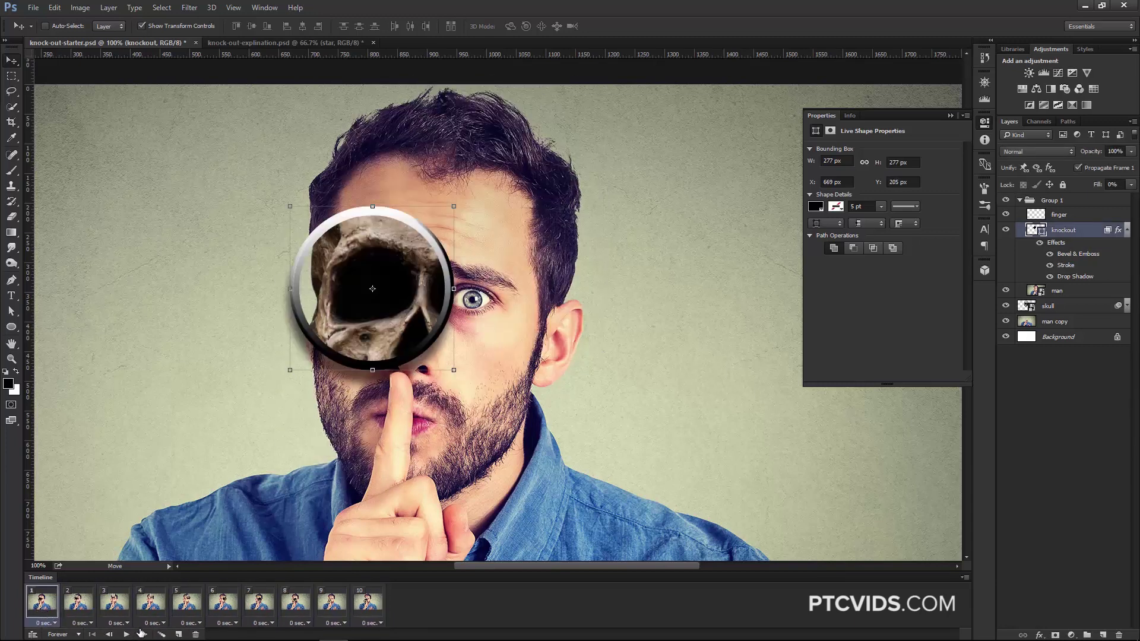
pyautogui.keyDown('shift'); pyautogui.click(372, 613); pyautogui.keyUp('shift')
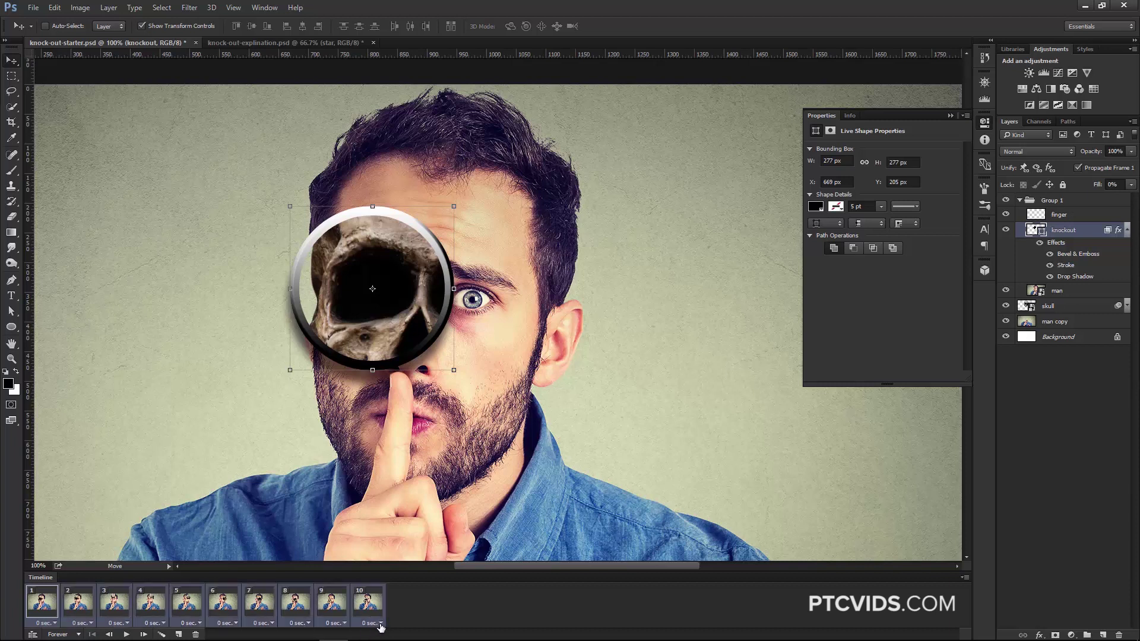
pyautogui.click(381, 623)
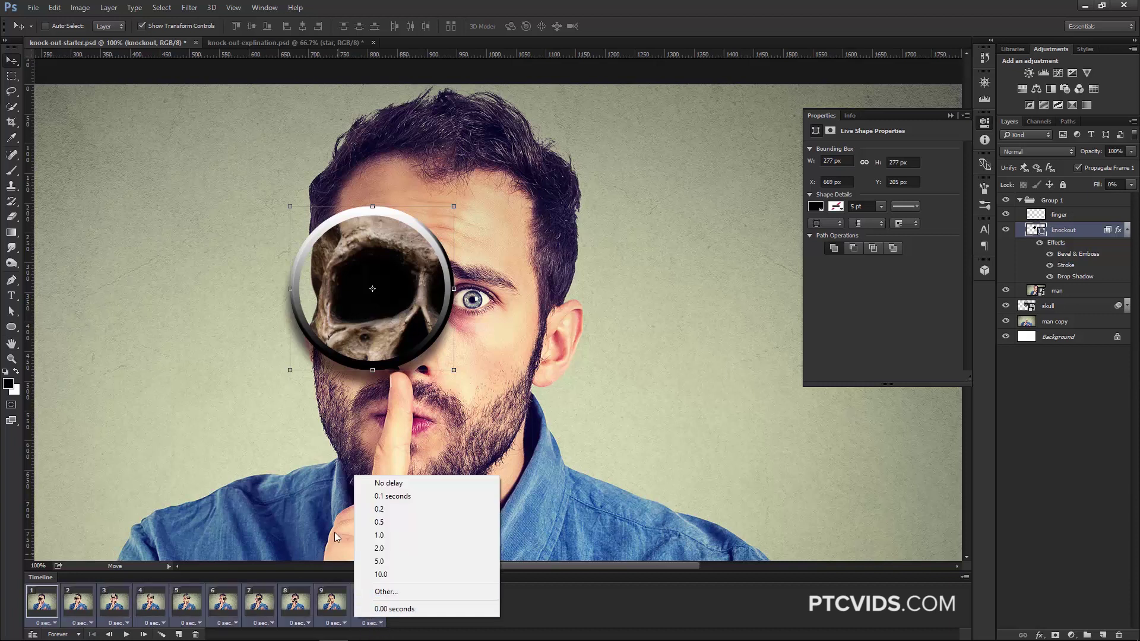
pyautogui.click(386, 522)
pyautogui.click(125, 633)
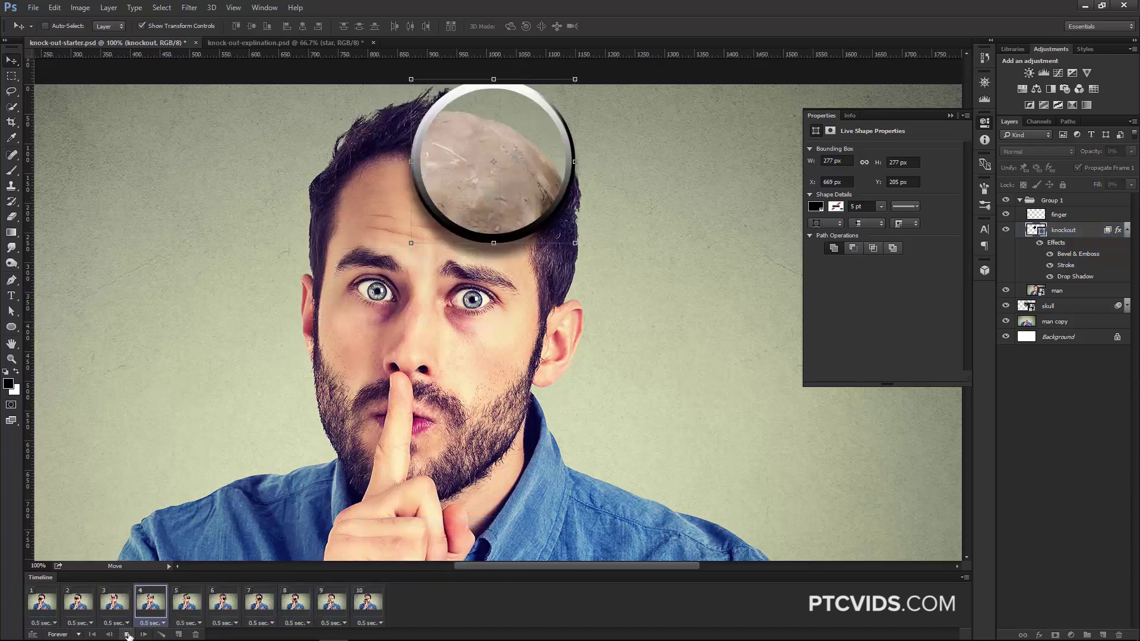
pyautogui.click(127, 634)
# Set the delay of all ten frames to 0.2 seconds and preview the looping animation.
pyautogui.click(43, 602)
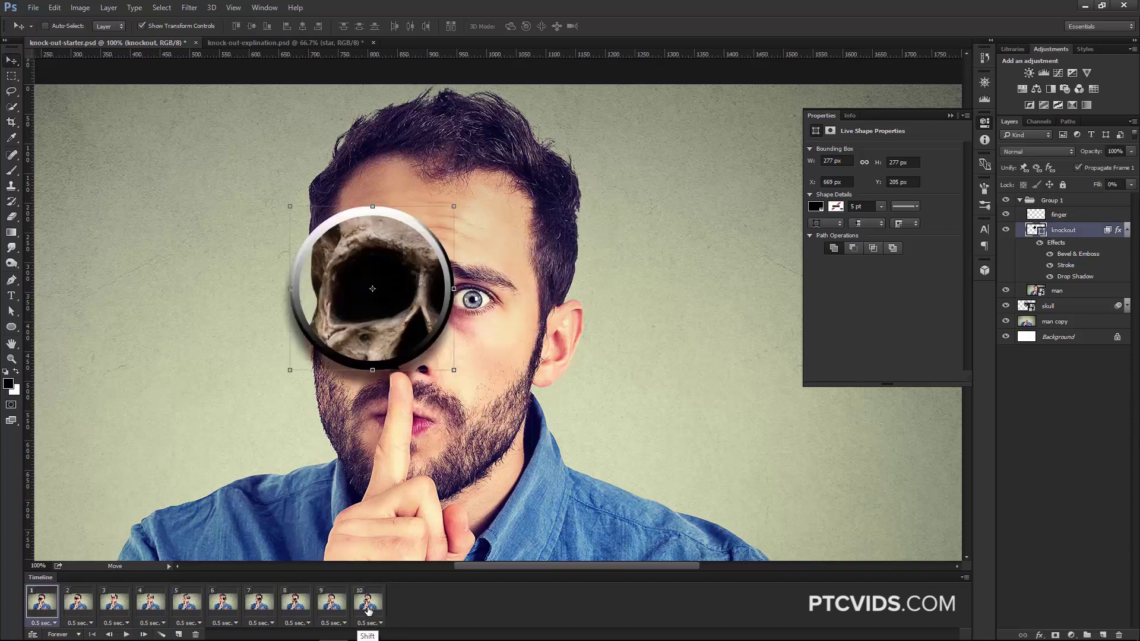
pyautogui.keyDown('shift'); pyautogui.click(367, 604); pyautogui.keyUp('shift')
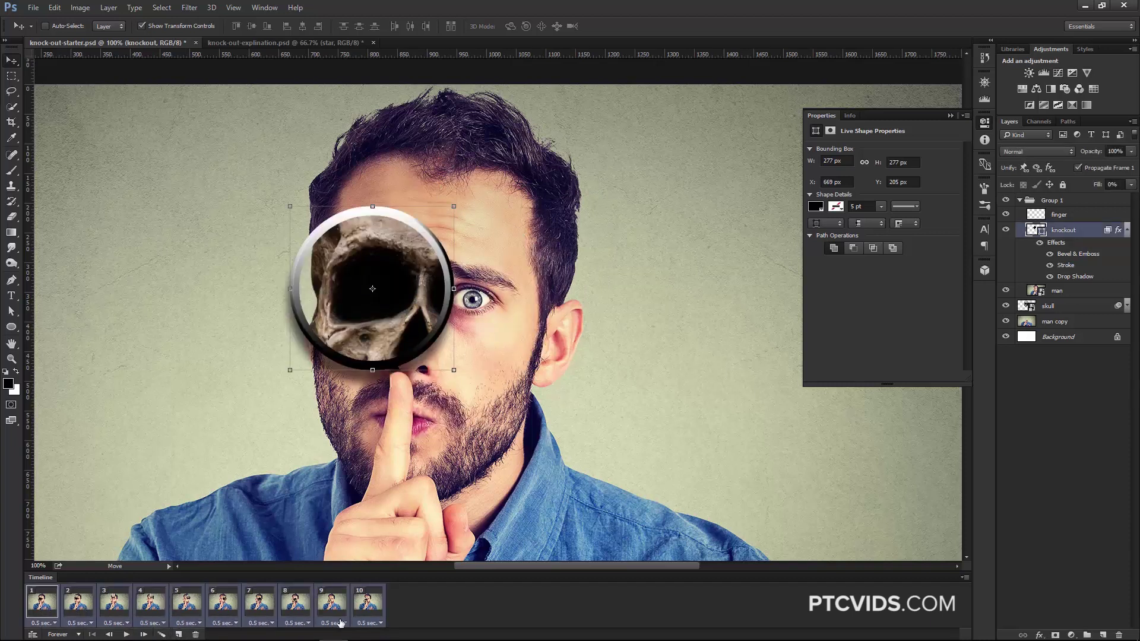
pyautogui.click(379, 623)
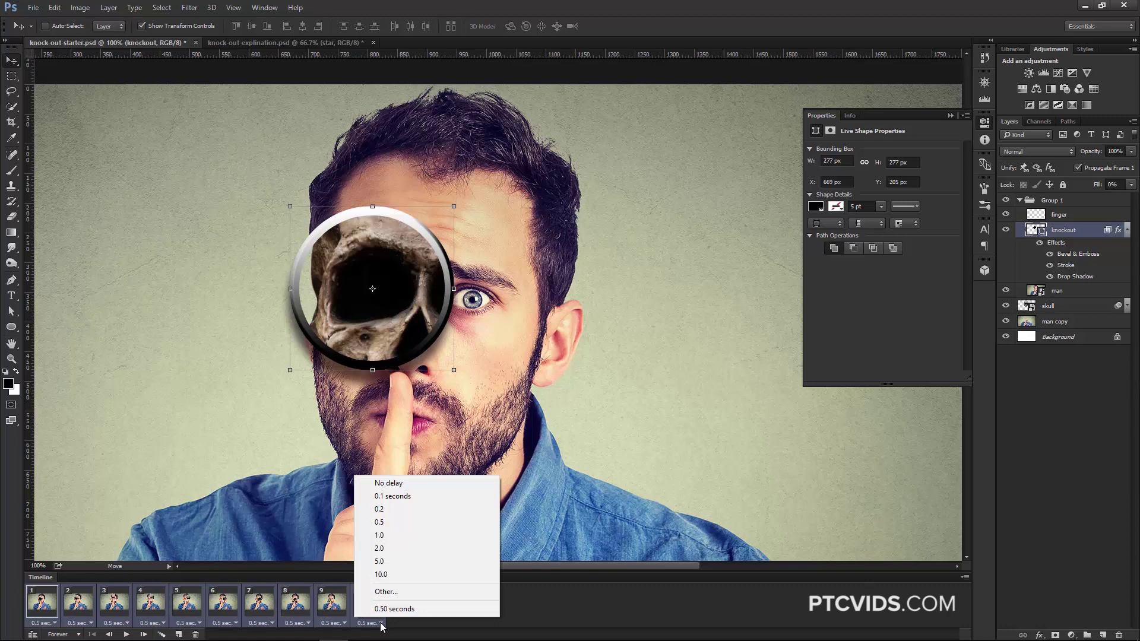
pyautogui.click(382, 510)
pyautogui.click(126, 634)
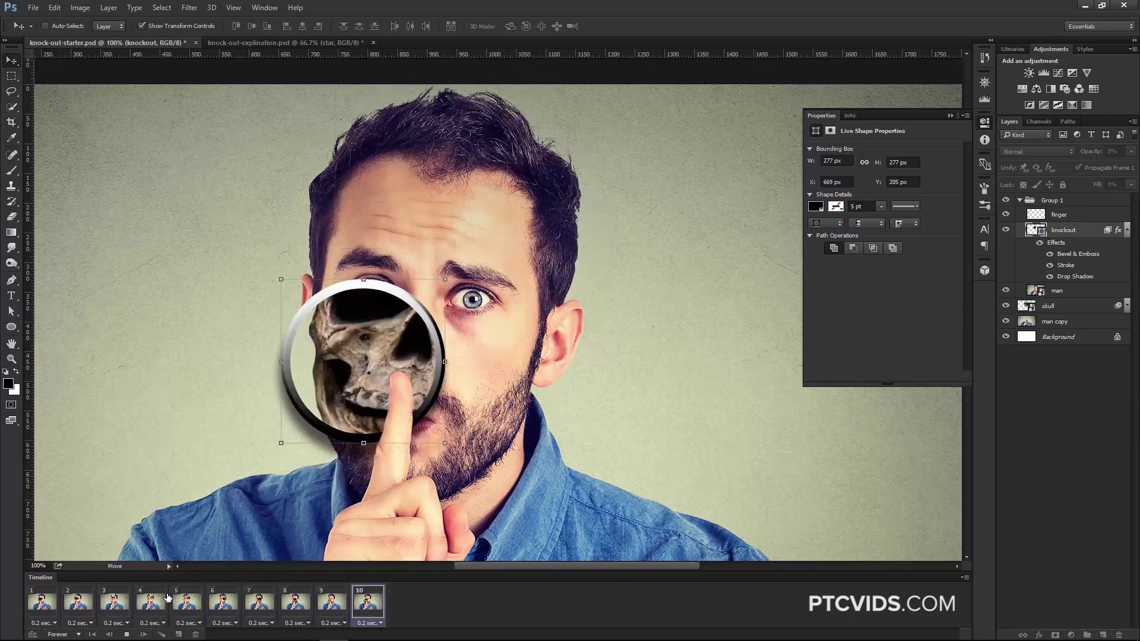
pyautogui.press('space')
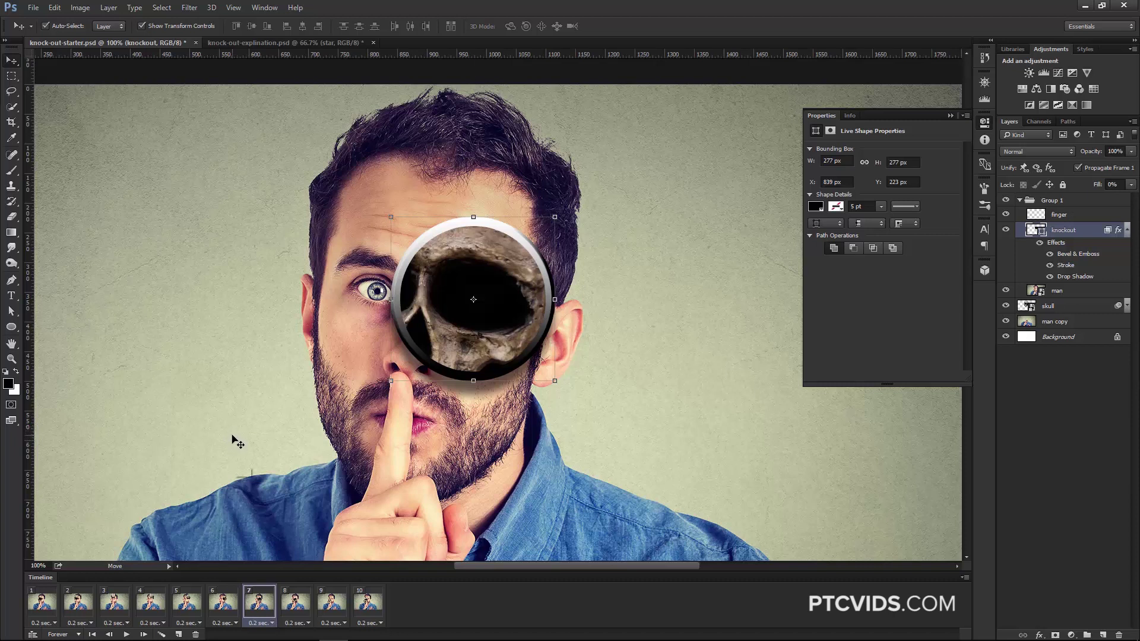
# View the Save for Web dialog, close it without saving, and look over the document's export options.
pyautogui.hotkey('ctrl', 'alt', 'shift', 's')
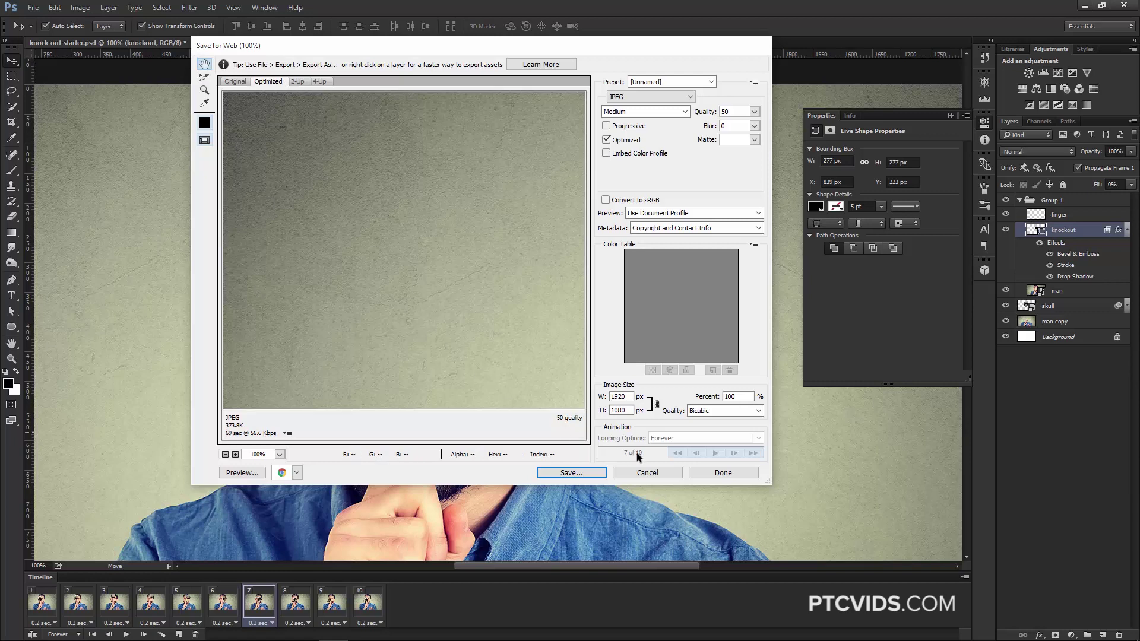
pyautogui.click(642, 473)
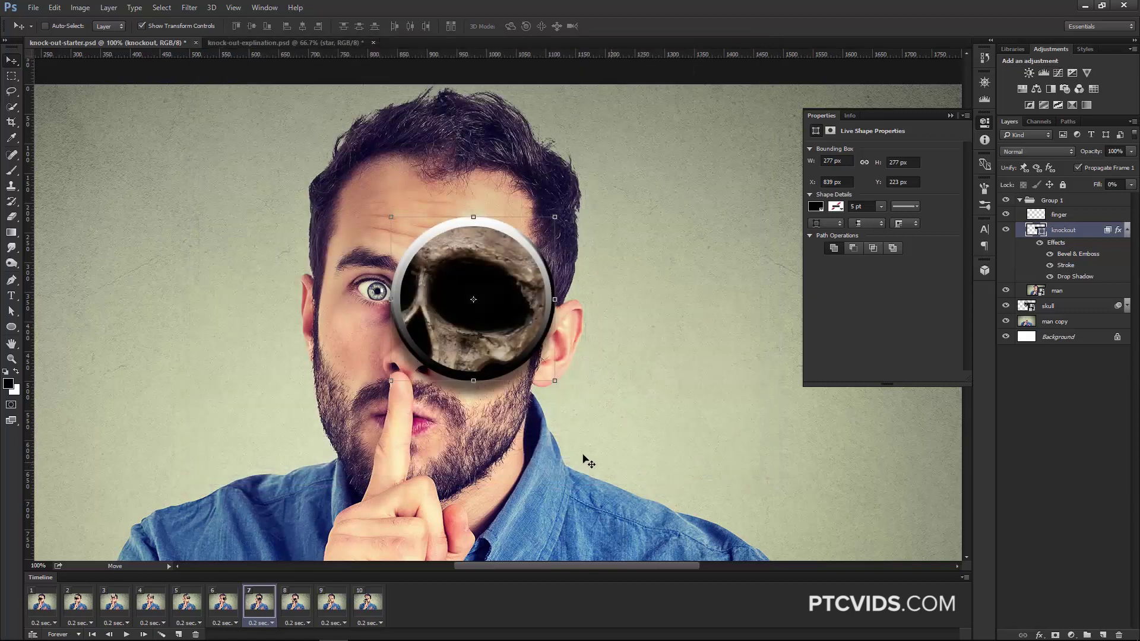
pyautogui.click(32, 7)
pyautogui.moveTo(107, 182)
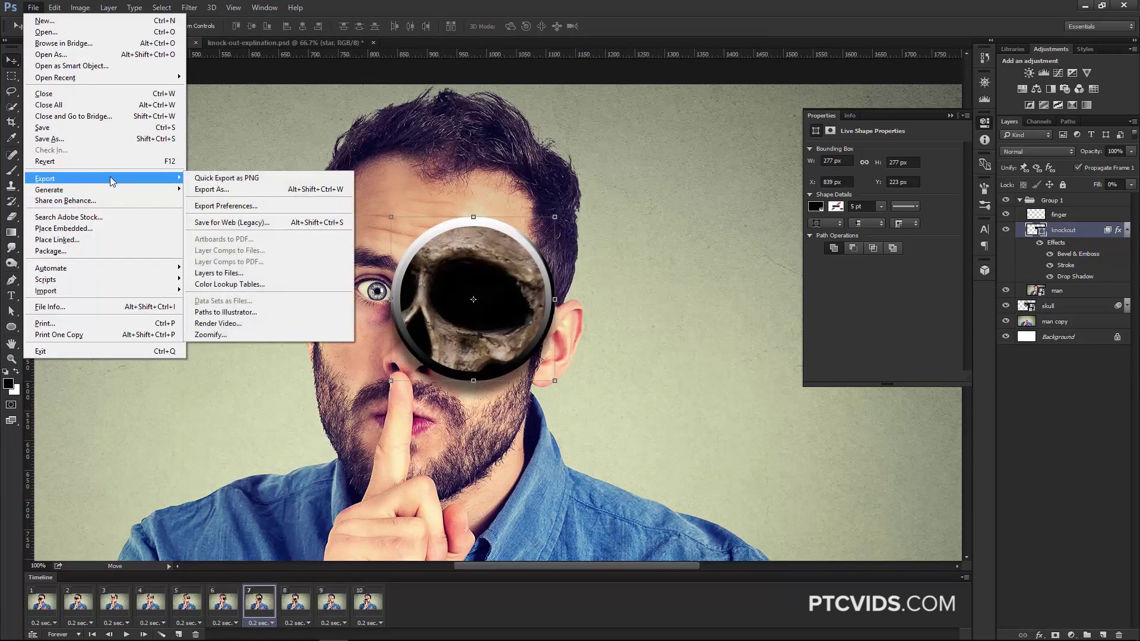
pyautogui.click(241, 229)
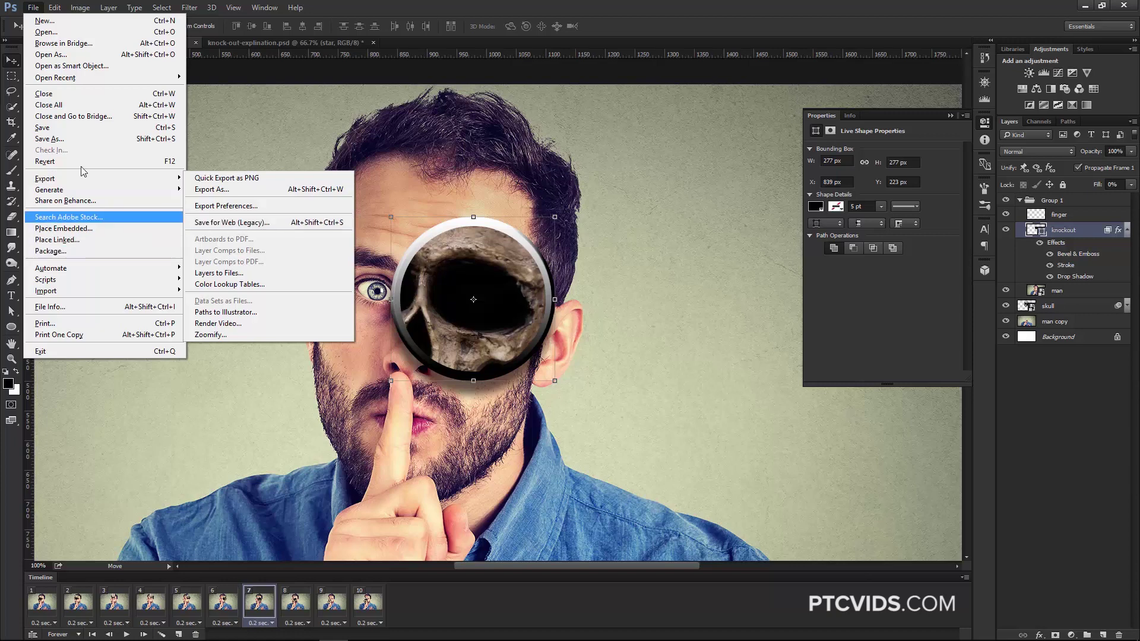
pyautogui.moveTo(122, 179)
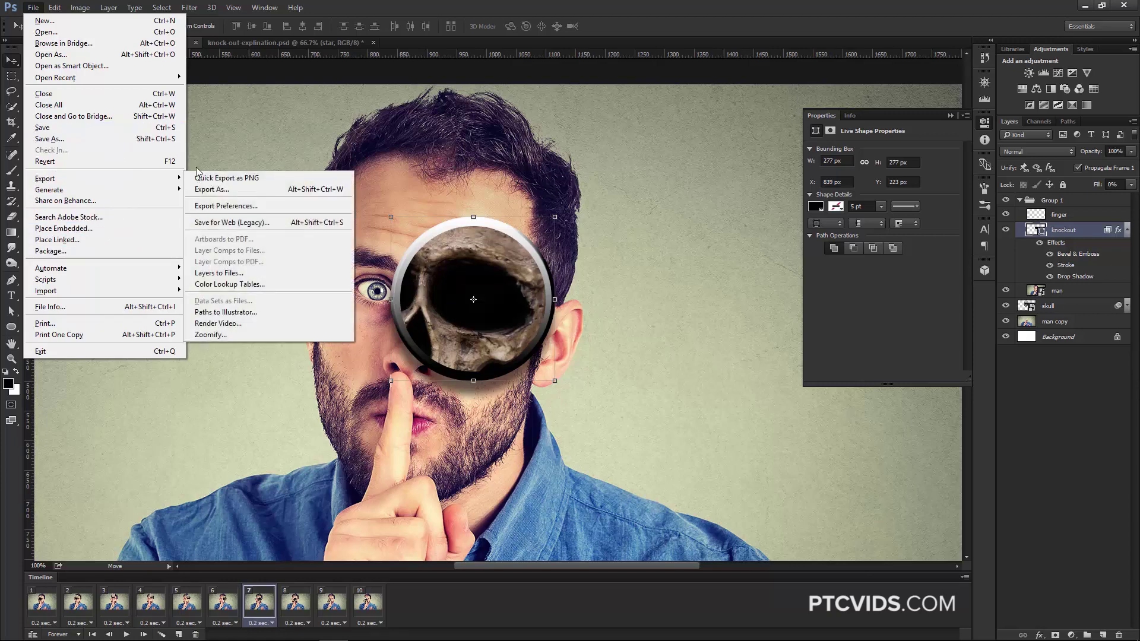
# Set up a Save for Web (Legacy) export with the image width at 400 px and the file format as GIF.
pyautogui.click(305, 228)
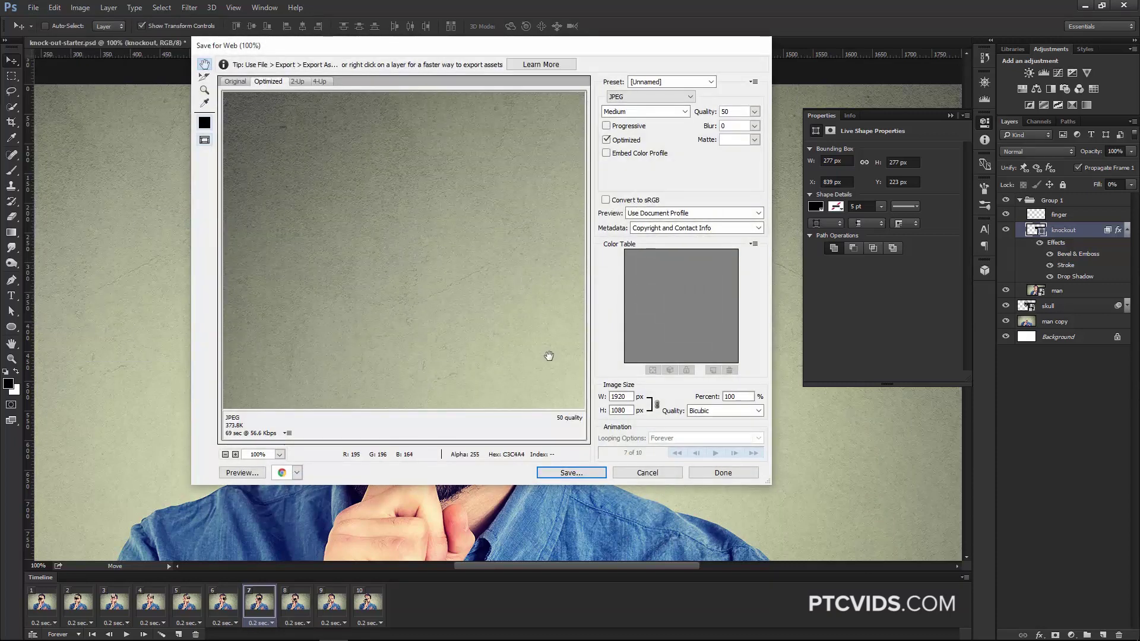
pyautogui.doubleClick(628, 396)
pyautogui.write('4')
pyautogui.click(626, 408)
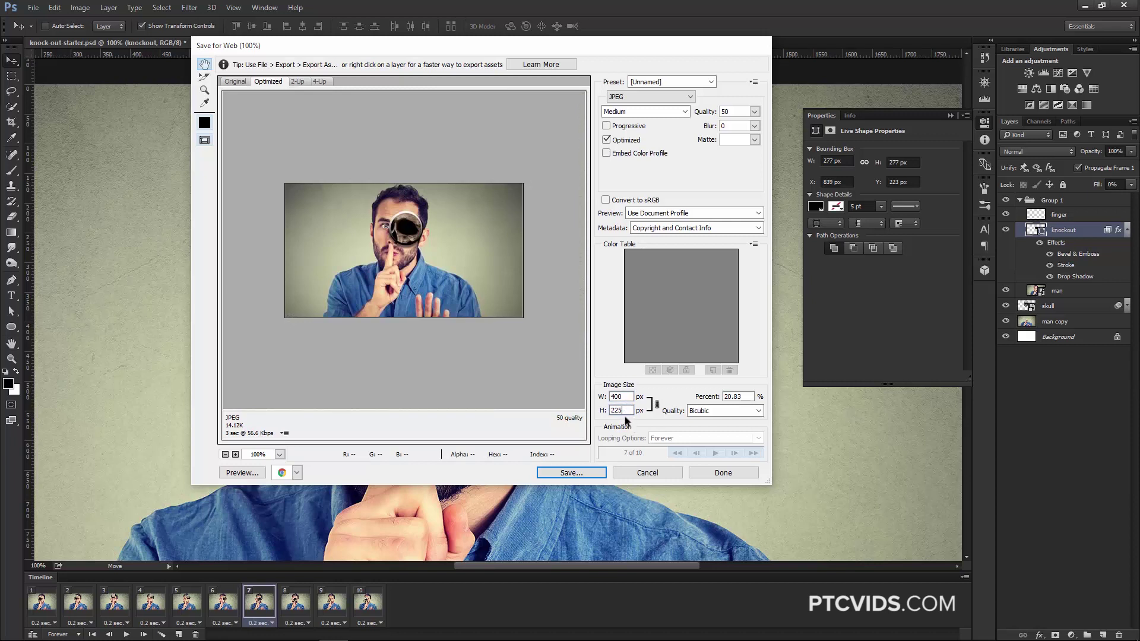
pyautogui.click(626, 95)
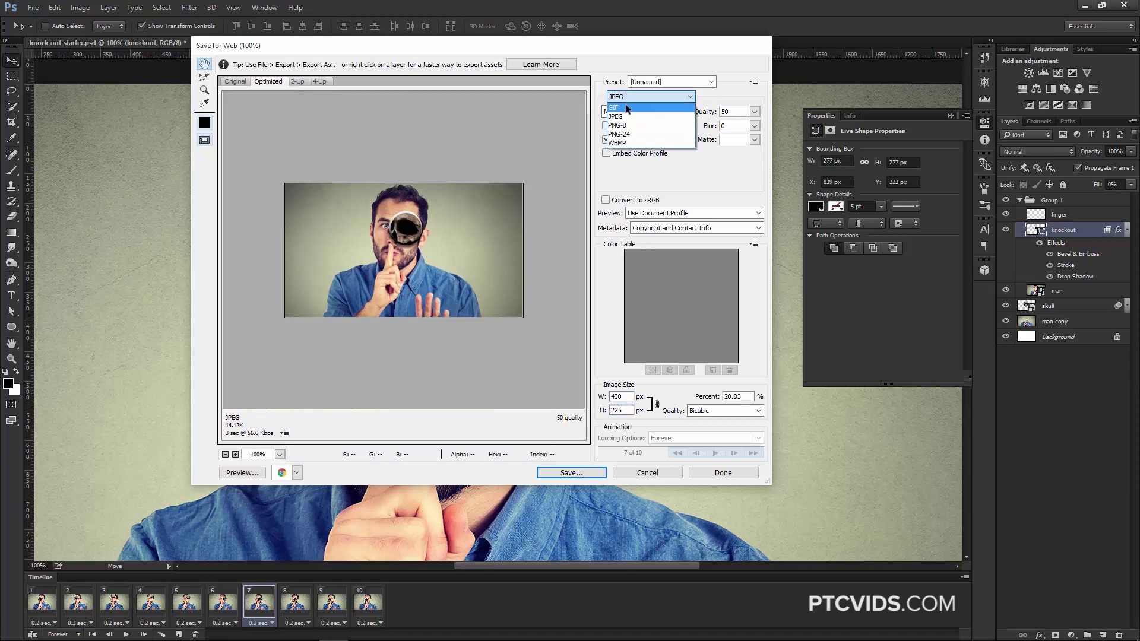
pyautogui.click(618, 110)
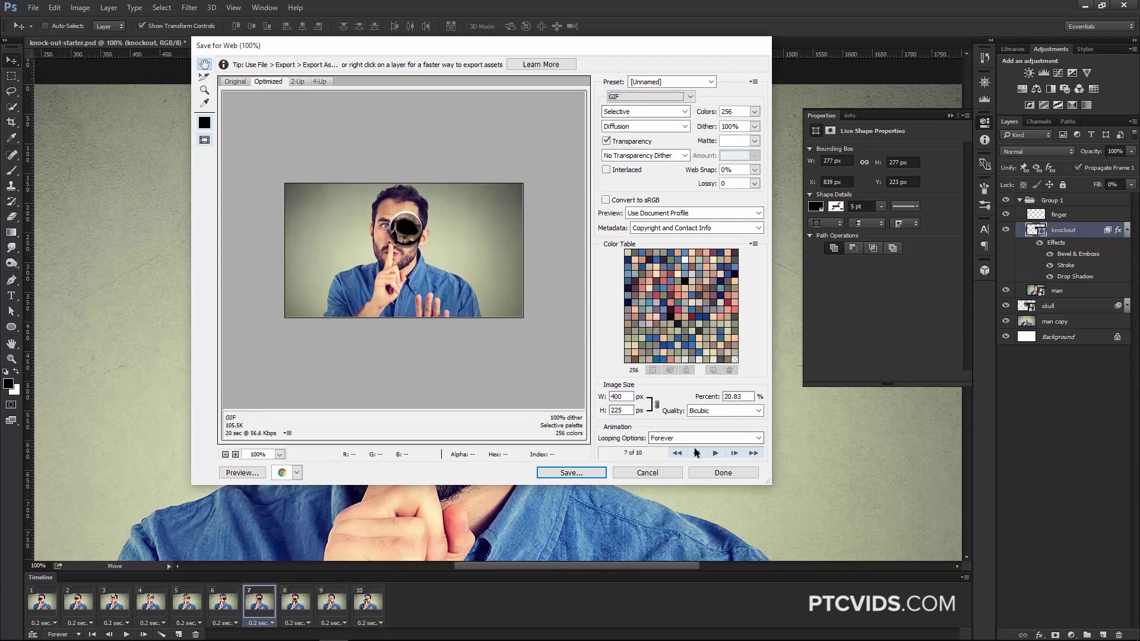
# Preview the animation within the export settings, stop it, and choose Forever as its looping option.
pyautogui.click(716, 453)
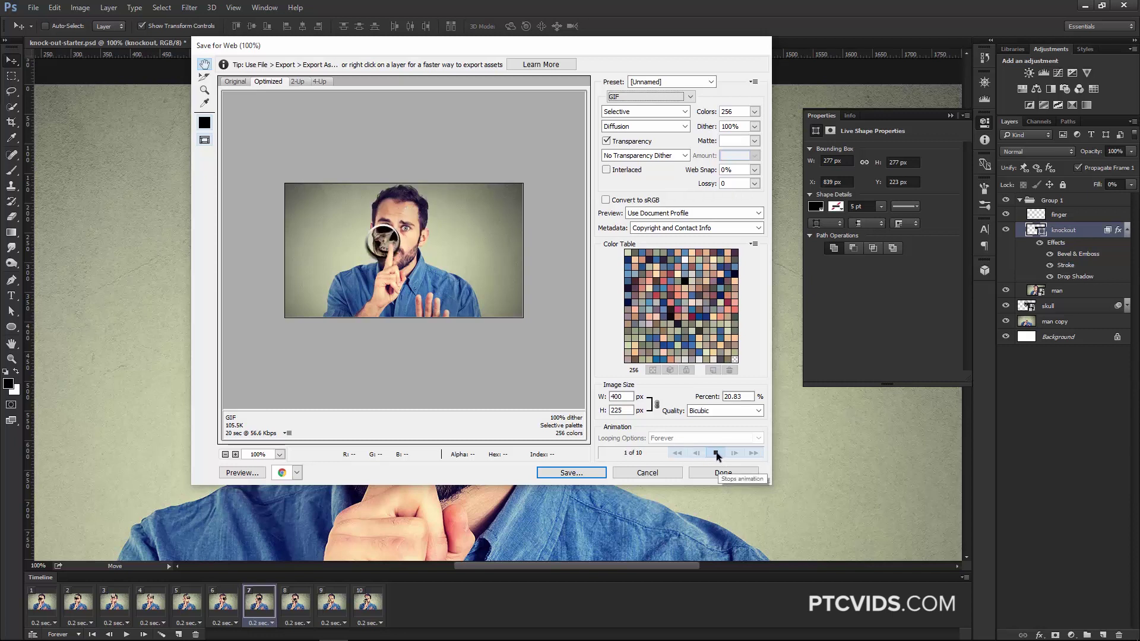
pyautogui.click(716, 453)
pyautogui.click(706, 438)
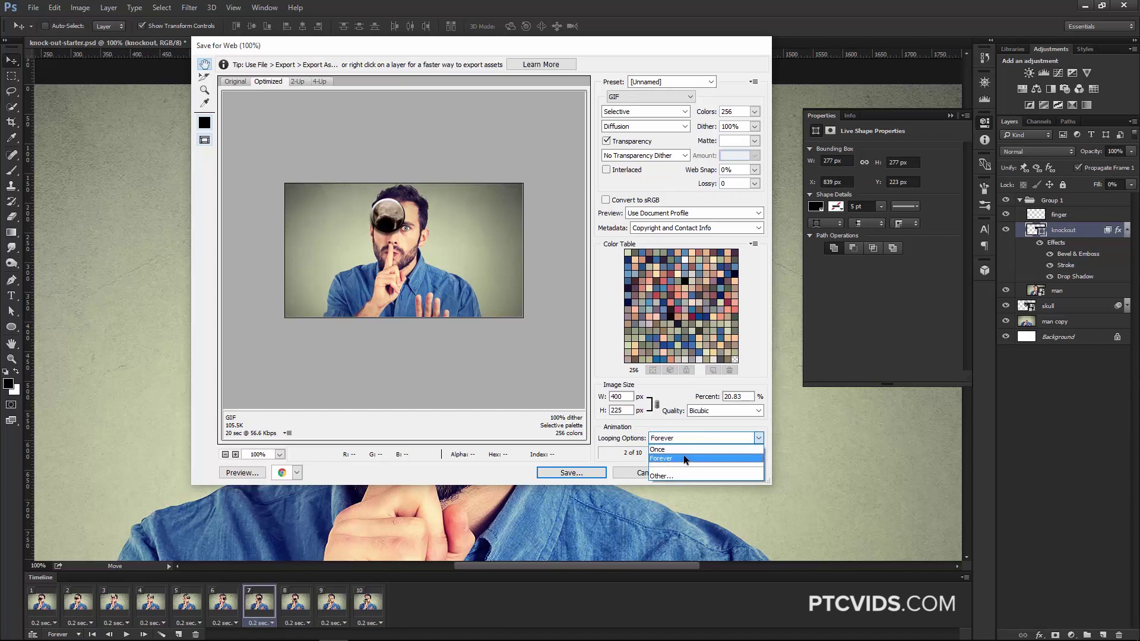
pyautogui.click(679, 458)
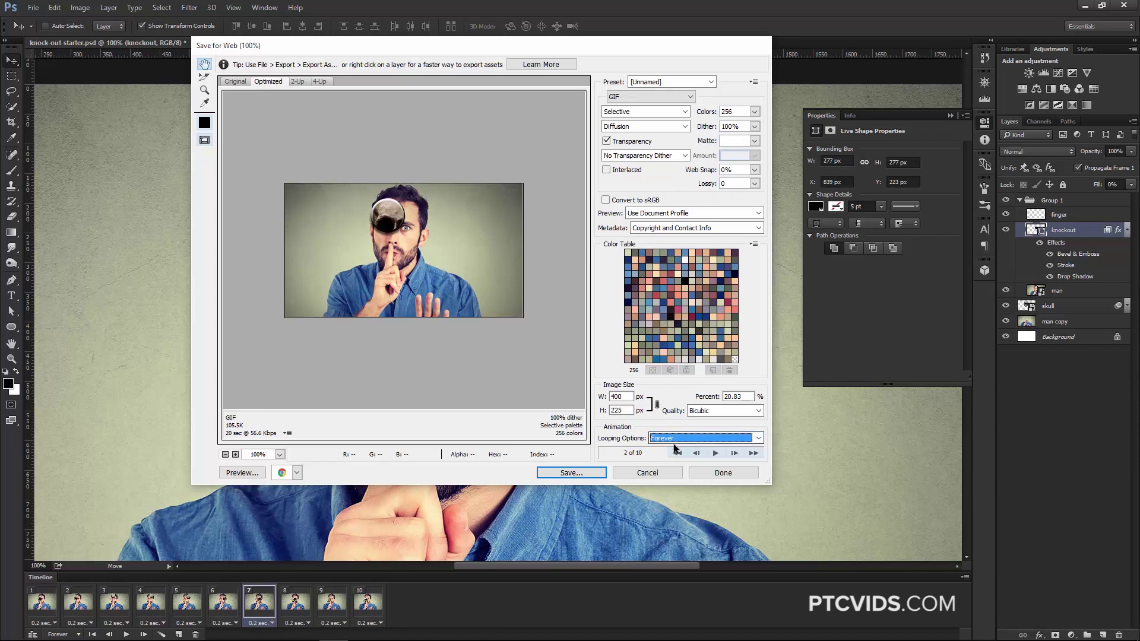